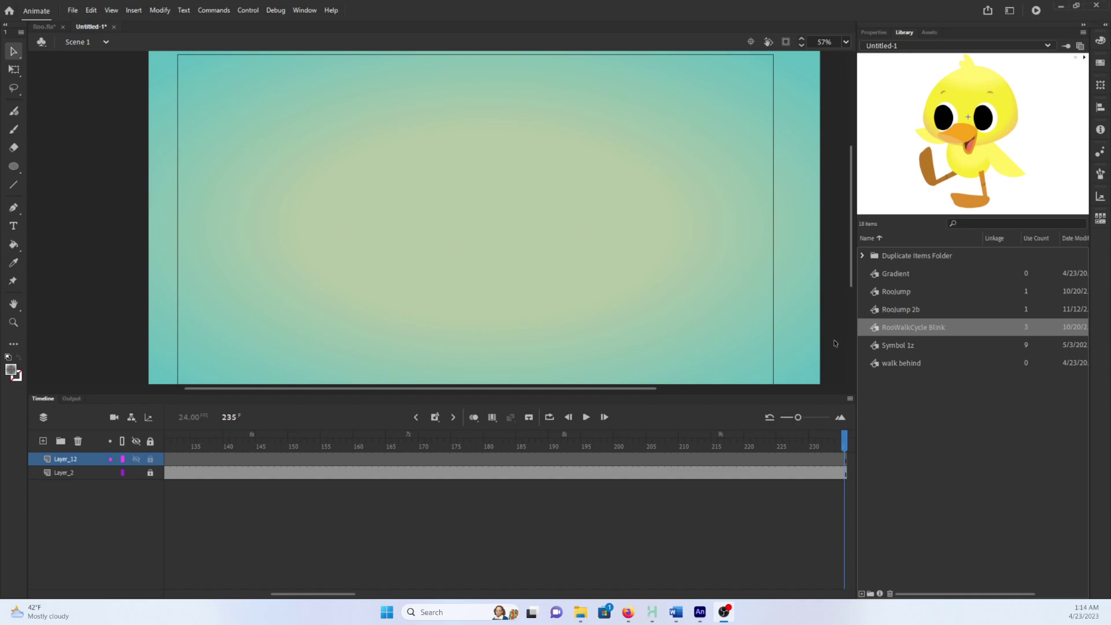
- Preview the RooJump, RooJump 2b and RooWalkCycle Blink symbols in the Library
{"action": "left_click", "coordinate": [895, 296]}
{"action": "left_click", "coordinate": [896, 306]}
{"action": "left_click", "coordinate": [895, 325]}
{"action": "left_click", "coordinate": [879, 307]}
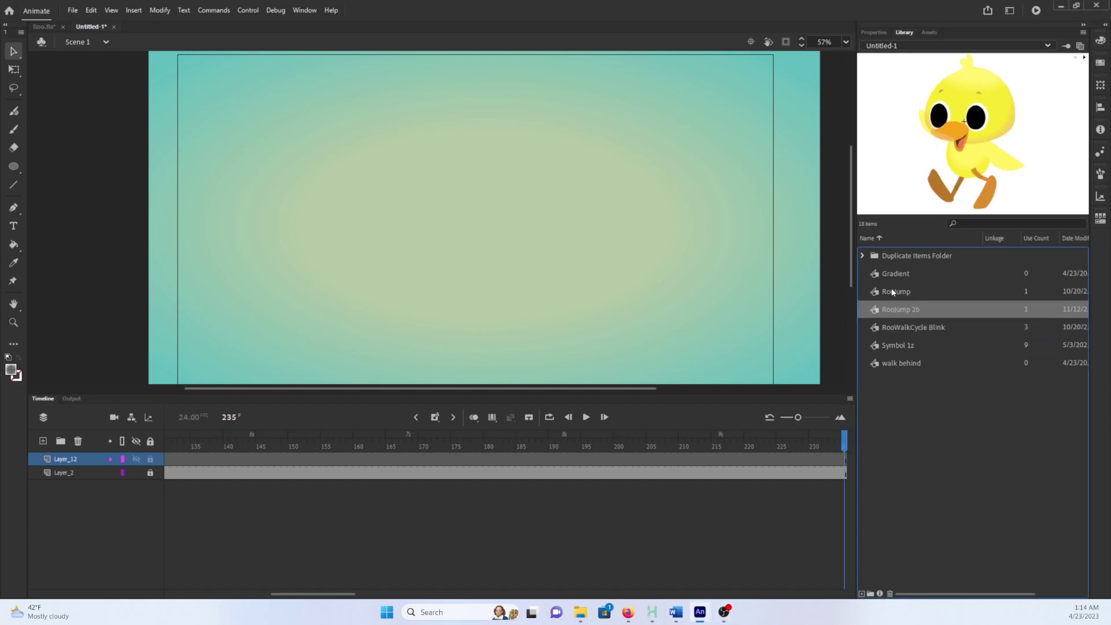
{"action": "left_click", "coordinate": [891, 291]}
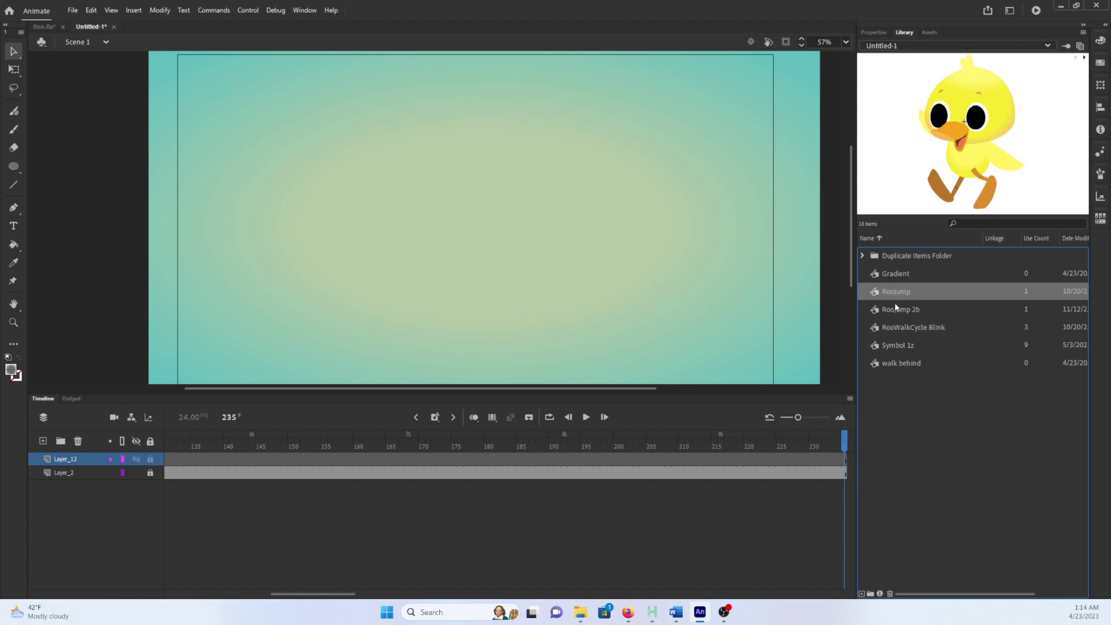
{"action": "left_click", "coordinate": [898, 328]}
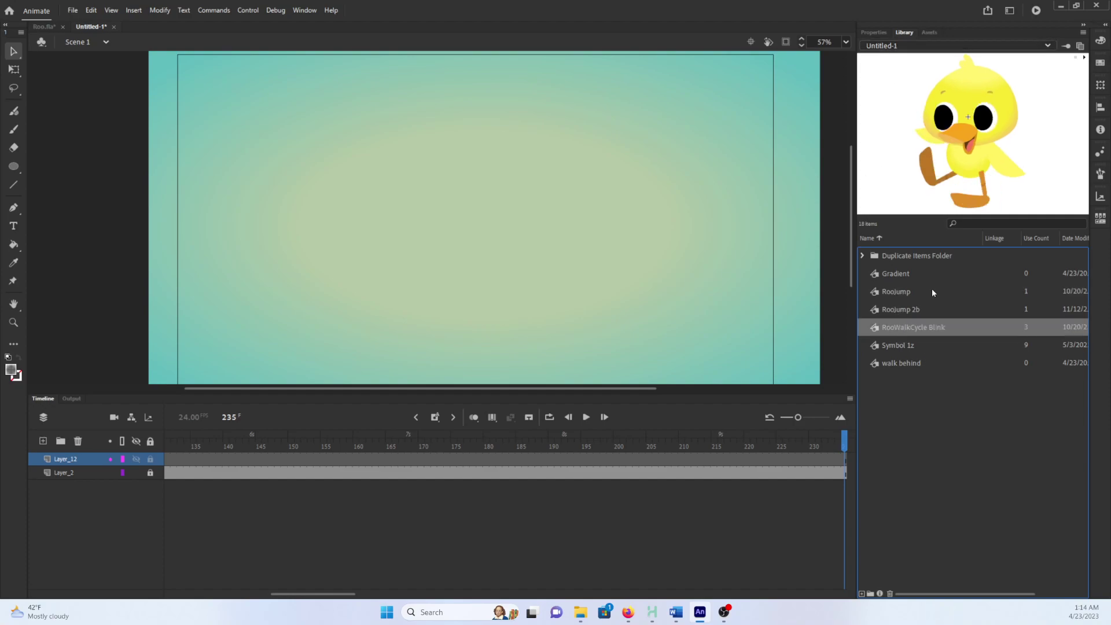
- Play the walk cycle and both jump previews to compare the symbols
{"action": "left_click", "coordinate": [1083, 56]}
{"action": "left_click", "coordinate": [894, 310]}
{"action": "left_click", "coordinate": [1085, 57]}
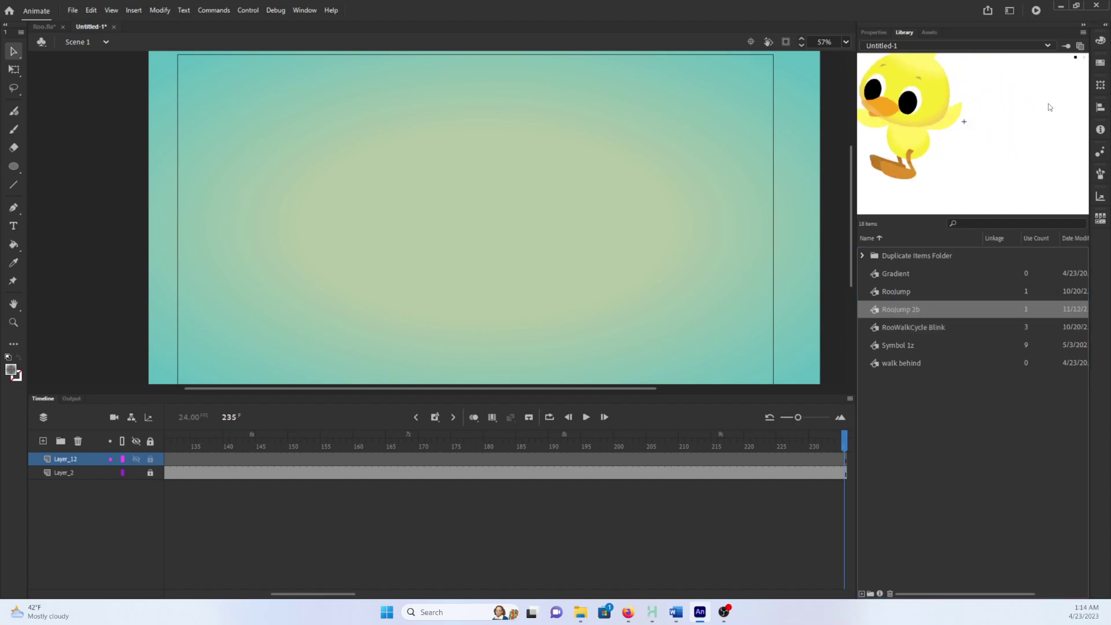
{"action": "left_click", "coordinate": [905, 293]}
{"action": "left_click", "coordinate": [1084, 58]}
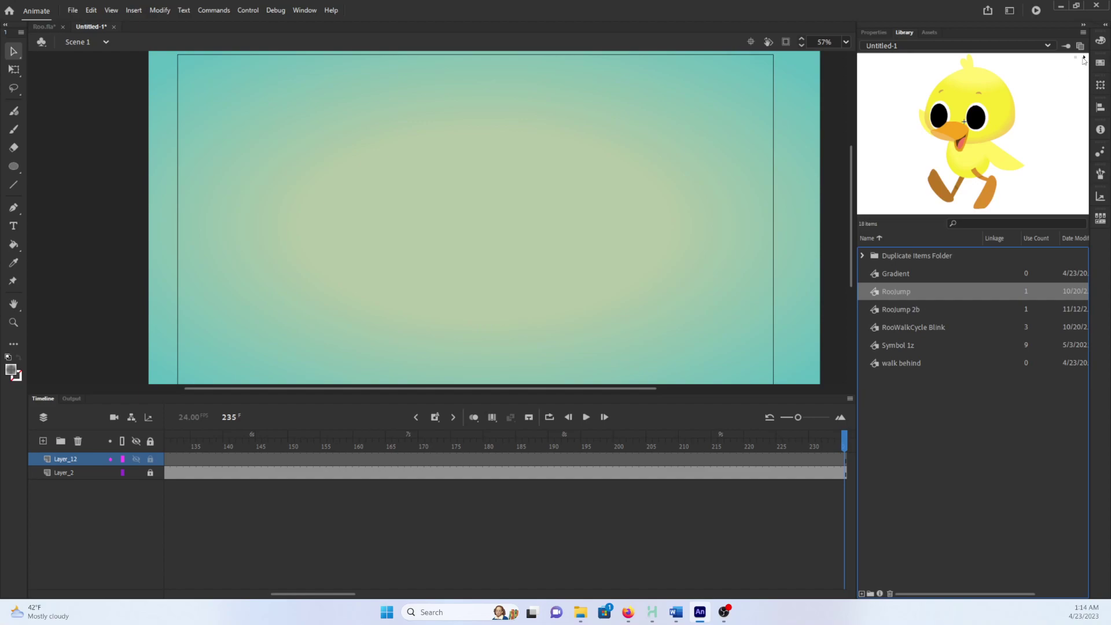
{"action": "left_click", "coordinate": [904, 328]}
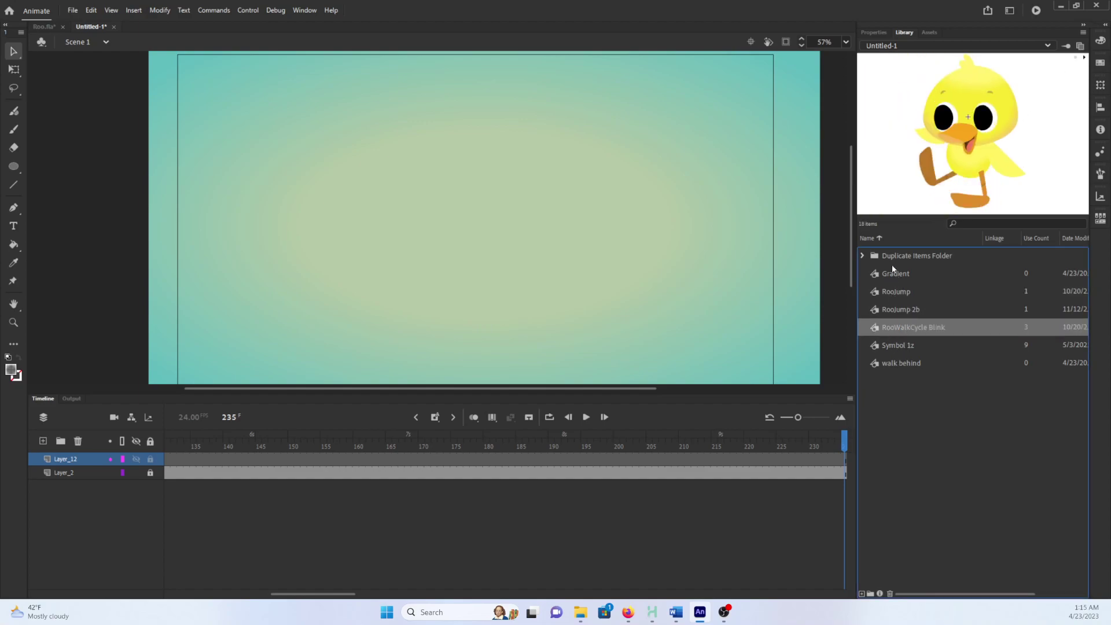
{"action": "key", "text": "Up"}
{"action": "key", "text": "Up"}
{"action": "key", "text": "Up"}
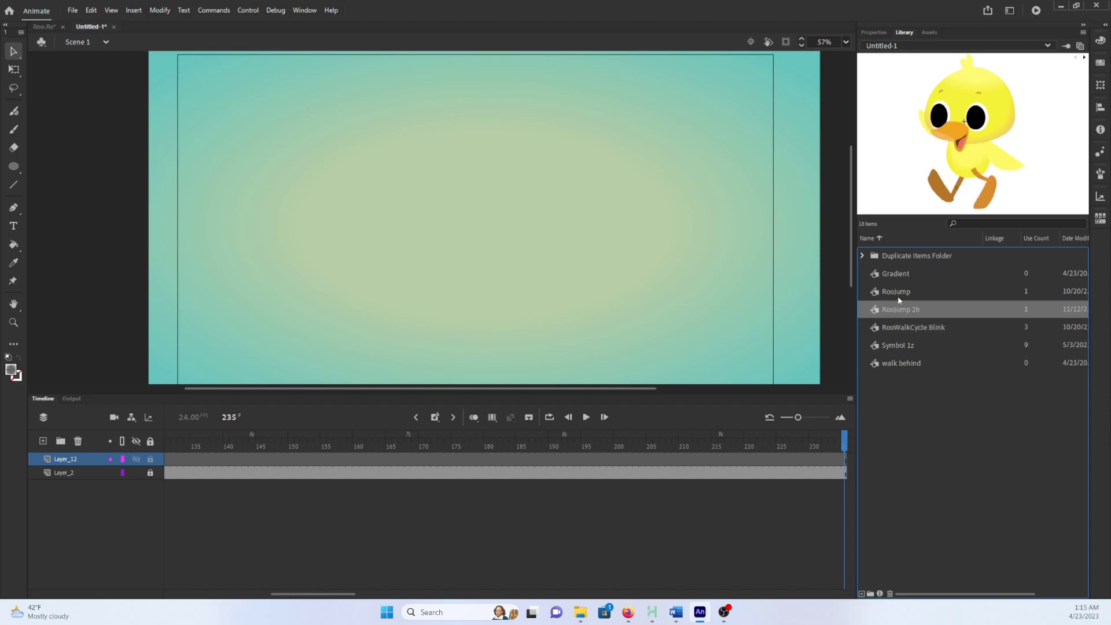
{"action": "key", "text": "Down"}
{"action": "key", "text": "Down"}
{"action": "key", "text": "Down"}
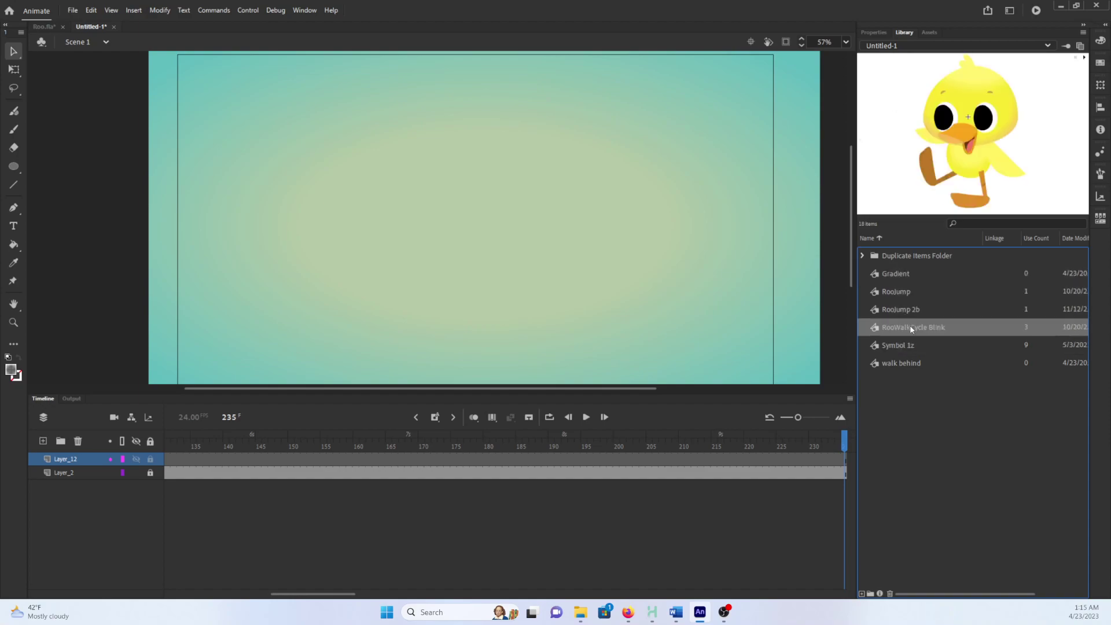
- Place a RooWalkCycle Blink duck on the stage at frame 1 and flip it horizontally
{"action": "left_click_drag", "start_coordinate": [922, 333], "coordinate": [266, 245]}
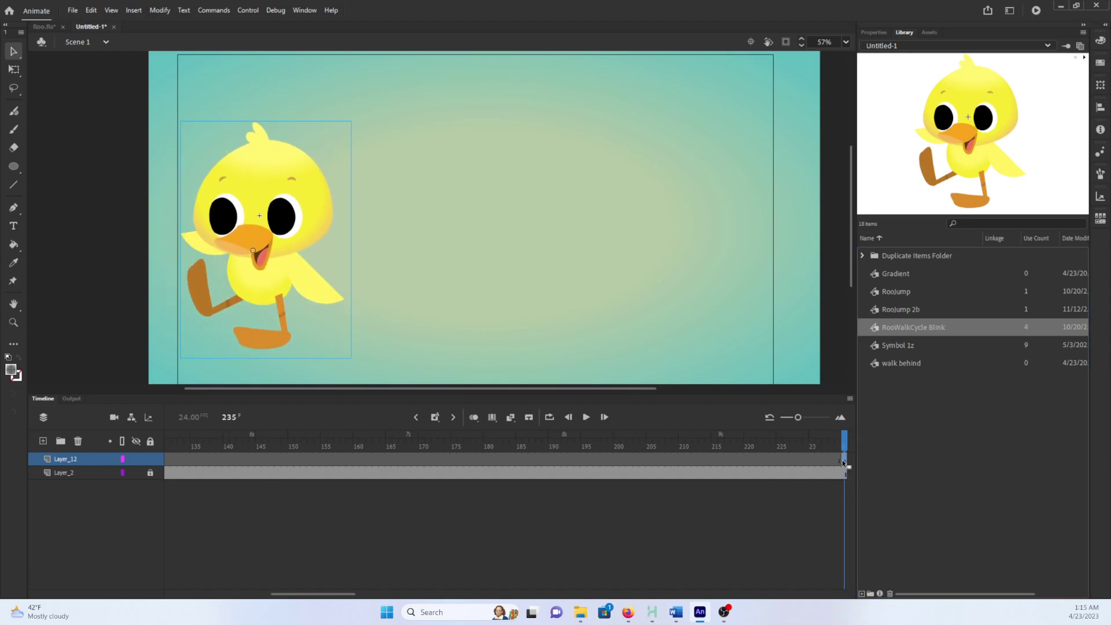
{"action": "left_click_drag", "start_coordinate": [843, 466], "coordinate": [130, 453]}
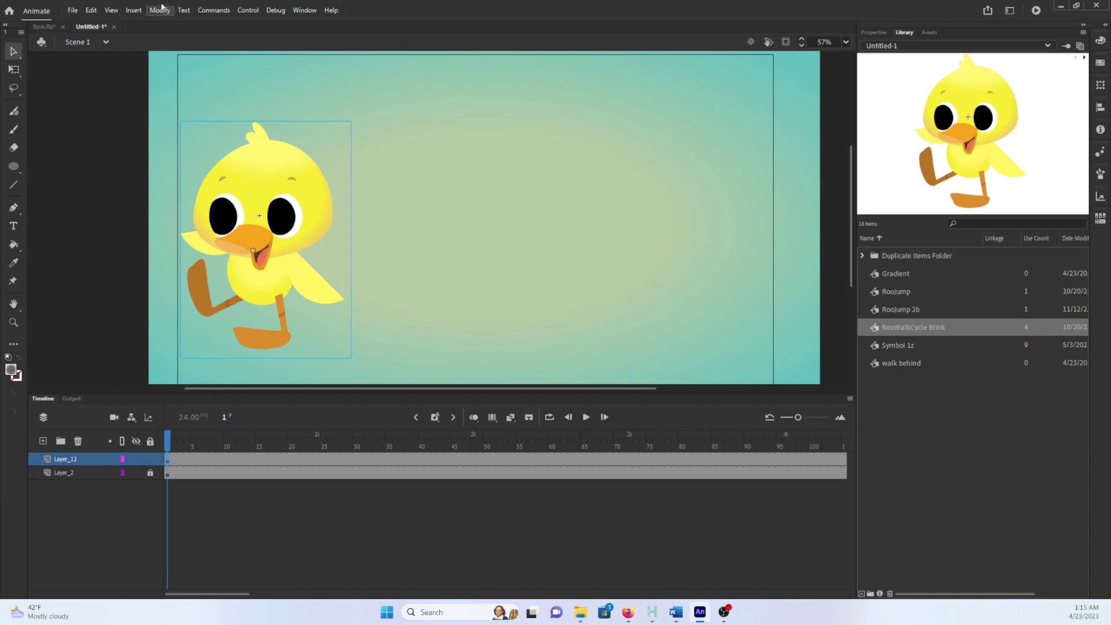
{"action": "left_click", "coordinate": [184, 10]}
{"action": "left_click", "coordinate": [158, 11]}
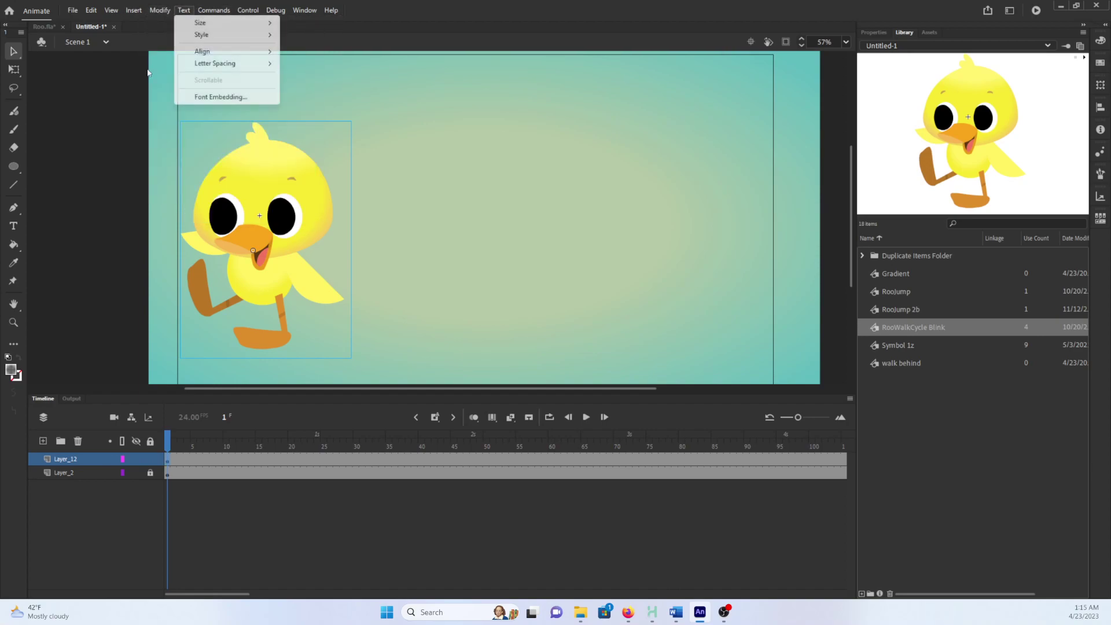
{"action": "mouse_move", "coordinate": [171, 161]}
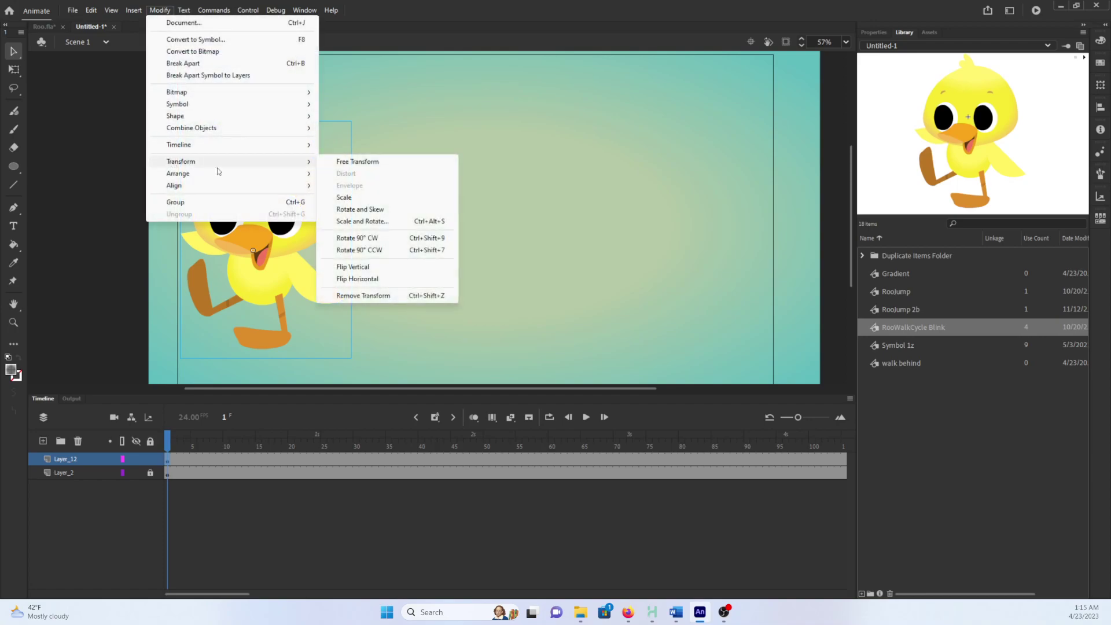
{"action": "left_click", "coordinate": [373, 279]}
- Shrink the duck to about a third its size and move it to the lower left
{"action": "key", "text": "q"}
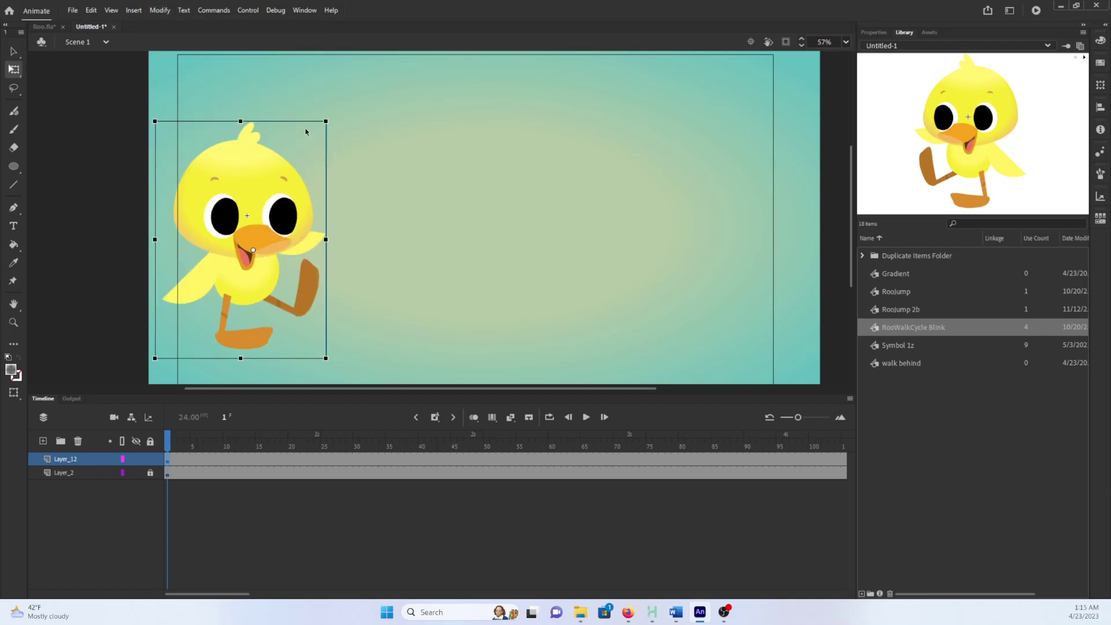
{"action": "left_click_drag", "start_coordinate": [326, 121], "coordinate": [281, 174]}
{"action": "key", "text": "v"}
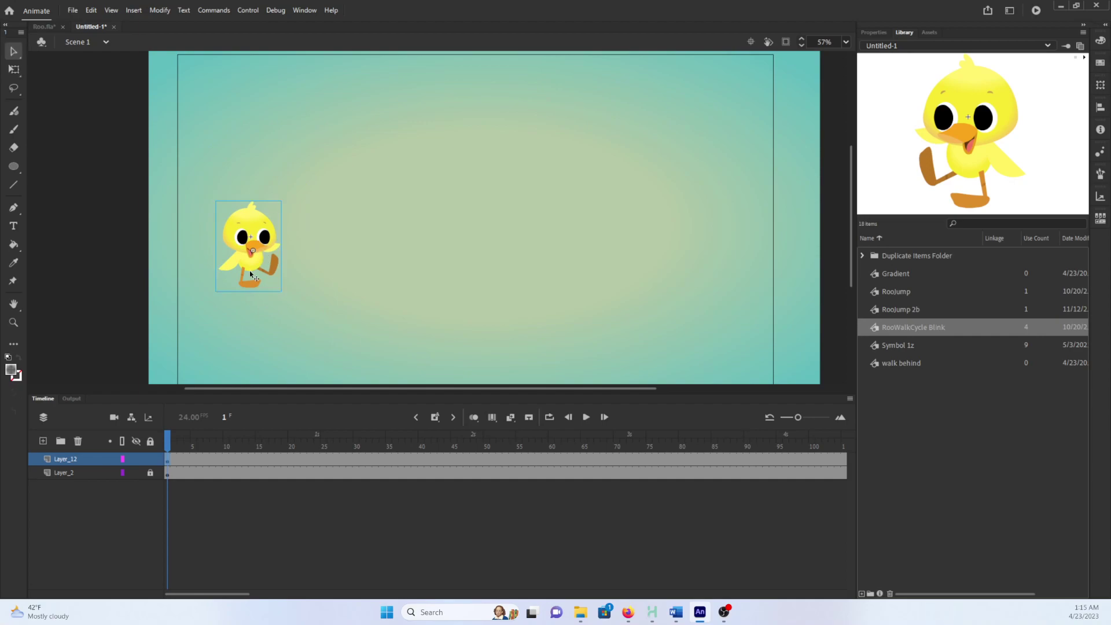
{"action": "left_click_drag", "start_coordinate": [248, 270], "coordinate": [217, 306]}
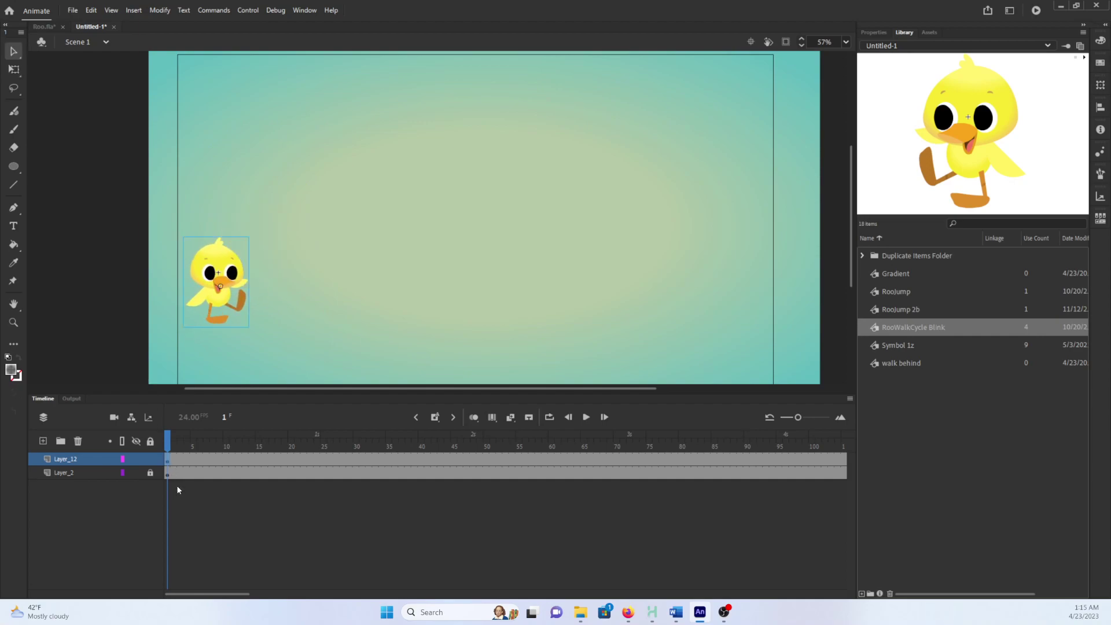
{"action": "left_click_drag", "start_coordinate": [174, 444], "coordinate": [200, 444]}
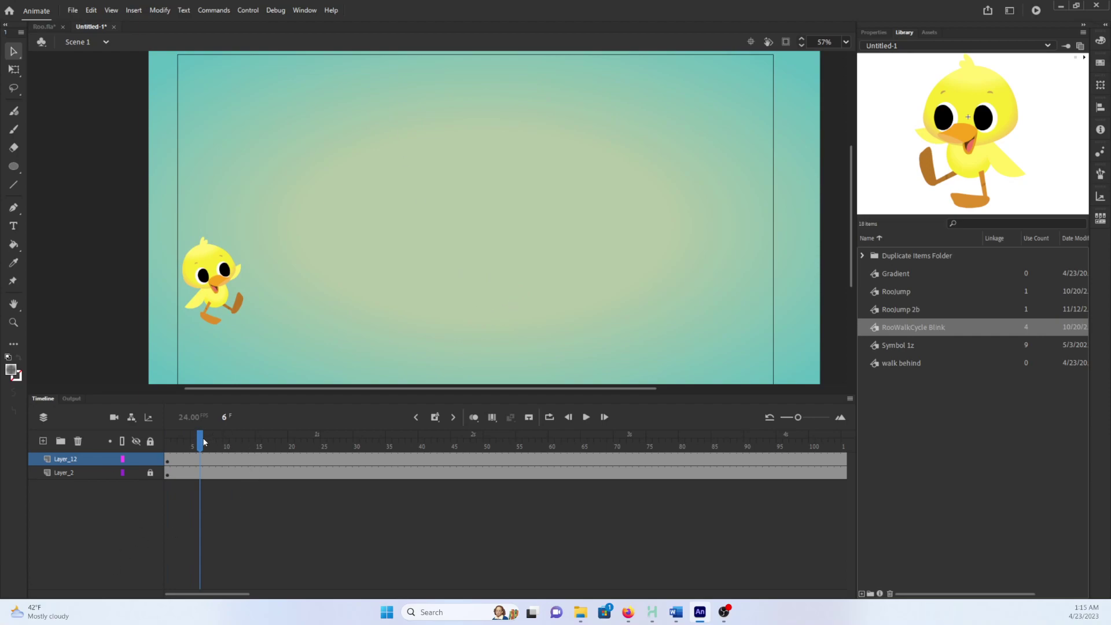
- Add a keyframe at frame 45 on Layer_12 and move the duck toward mid-stage
{"action": "left_click_drag", "start_coordinate": [200, 445], "coordinate": [456, 452]}
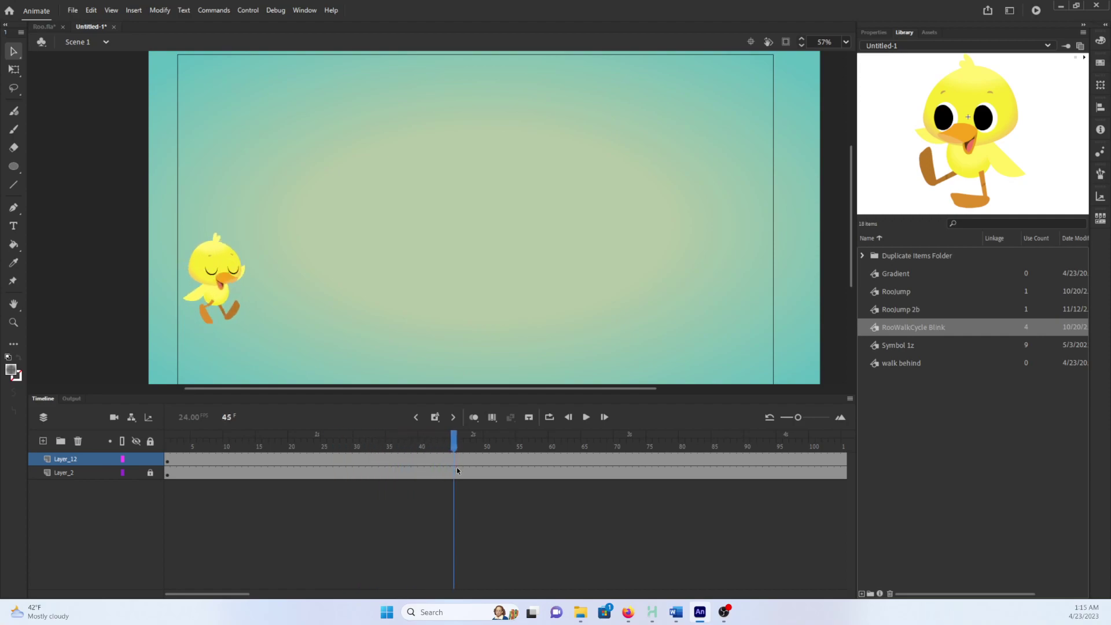
{"action": "left_click", "coordinate": [456, 463]}
{"action": "key", "text": "F6"}
{"action": "left_click_drag", "start_coordinate": [216, 310], "coordinate": [398, 309]}
- Create a classic tween across frames 1–45 and play it back to check the walk
{"action": "left_click", "coordinate": [363, 459]}
{"action": "right_click", "coordinate": [362, 459]}
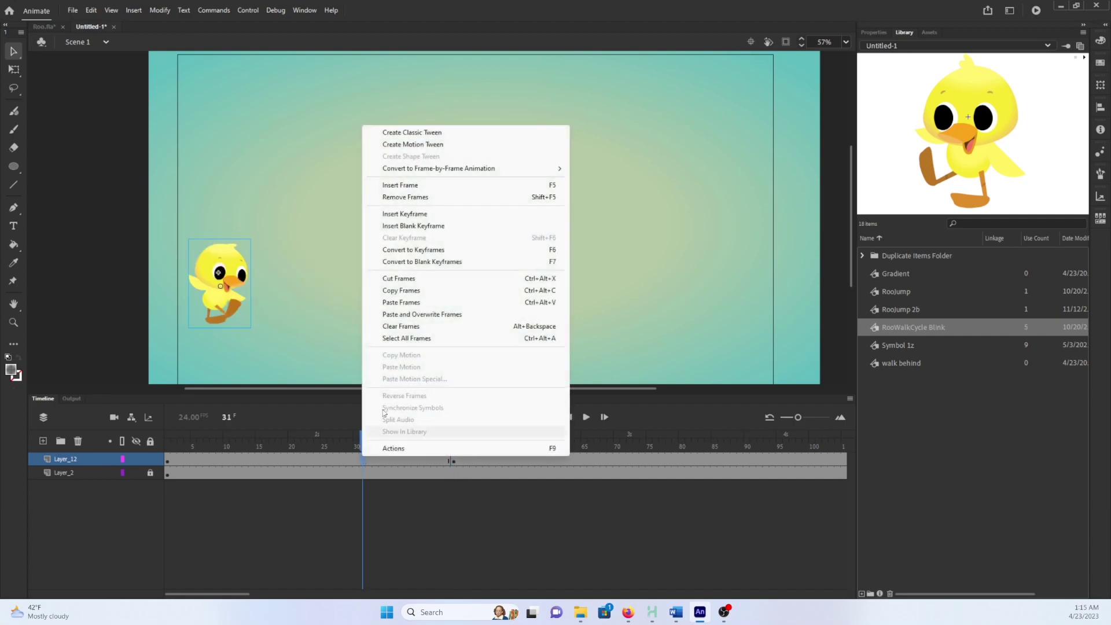
{"action": "left_click", "coordinate": [414, 131]}
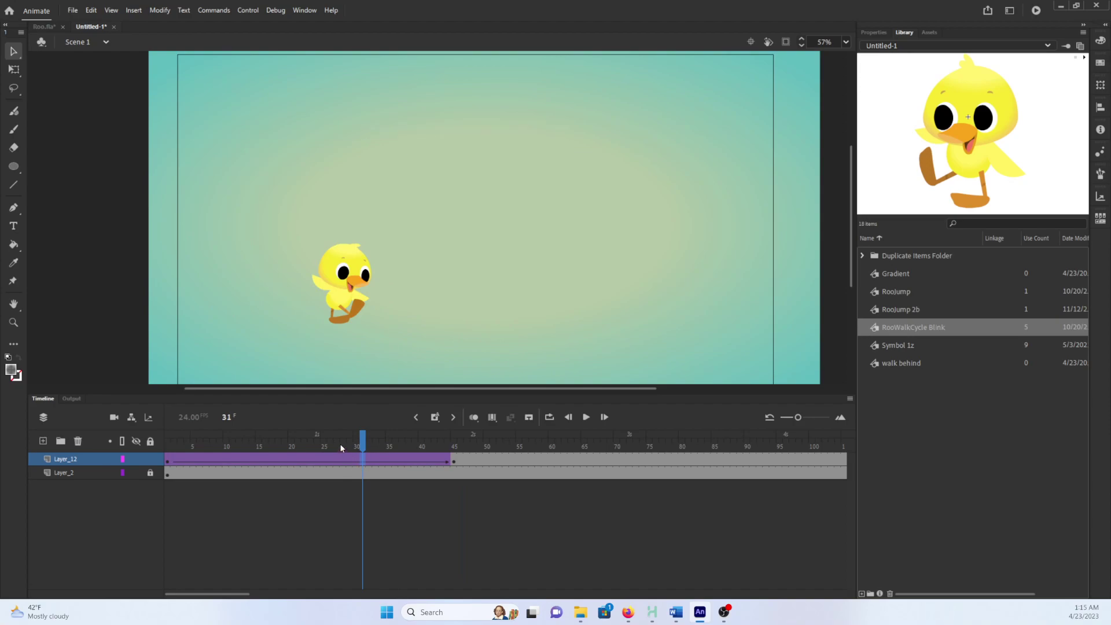
{"action": "key", "text": "Return"}
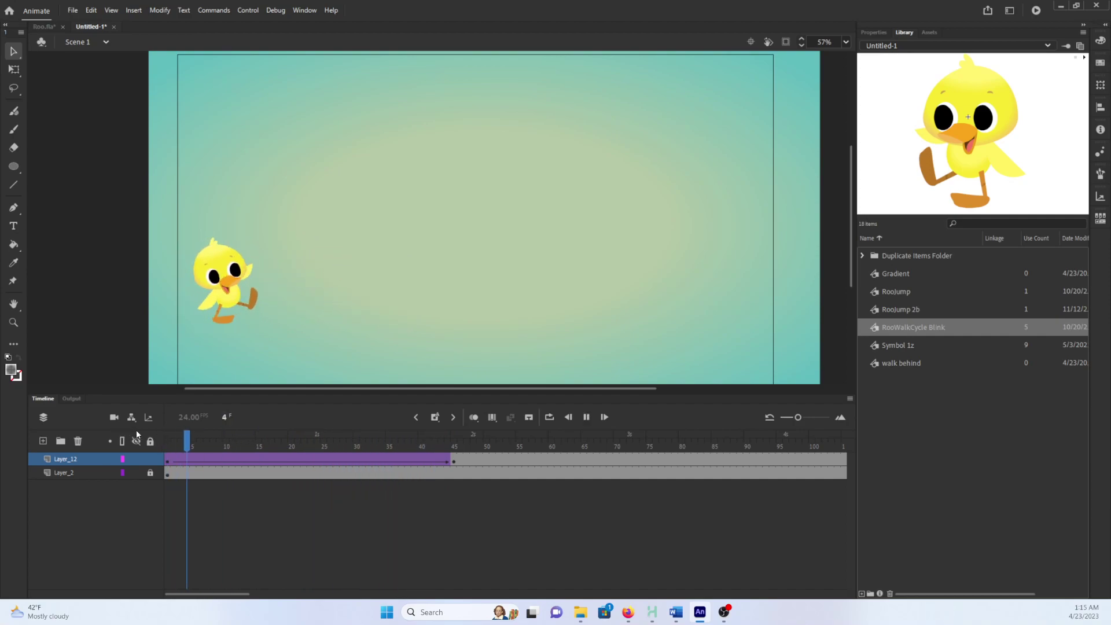
{"action": "key", "text": "Return"}
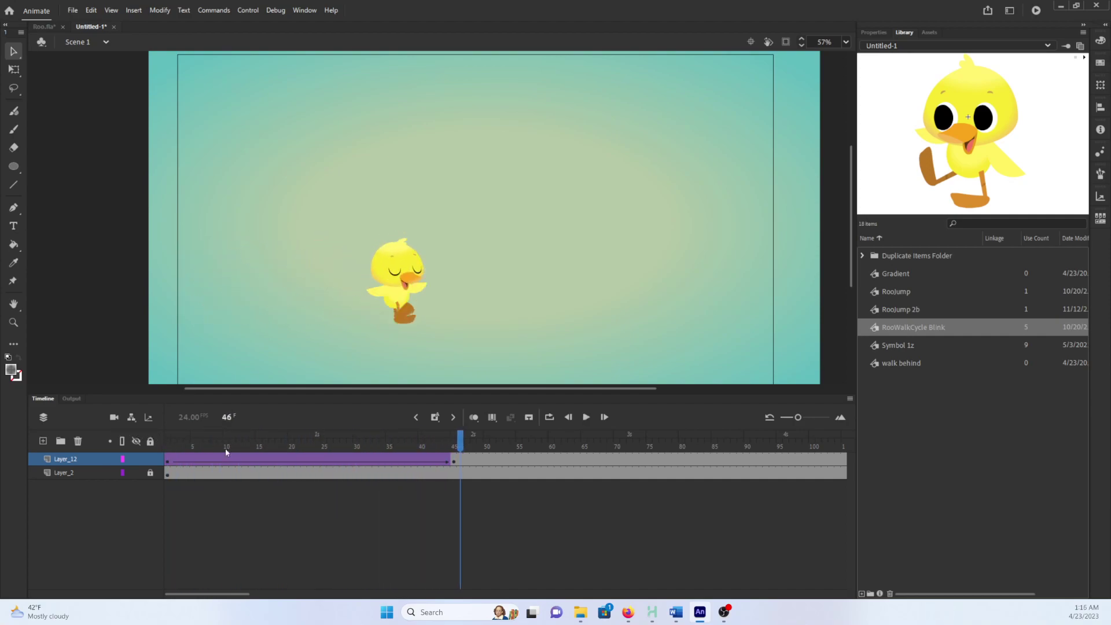
{"action": "key", "text": "Return"}
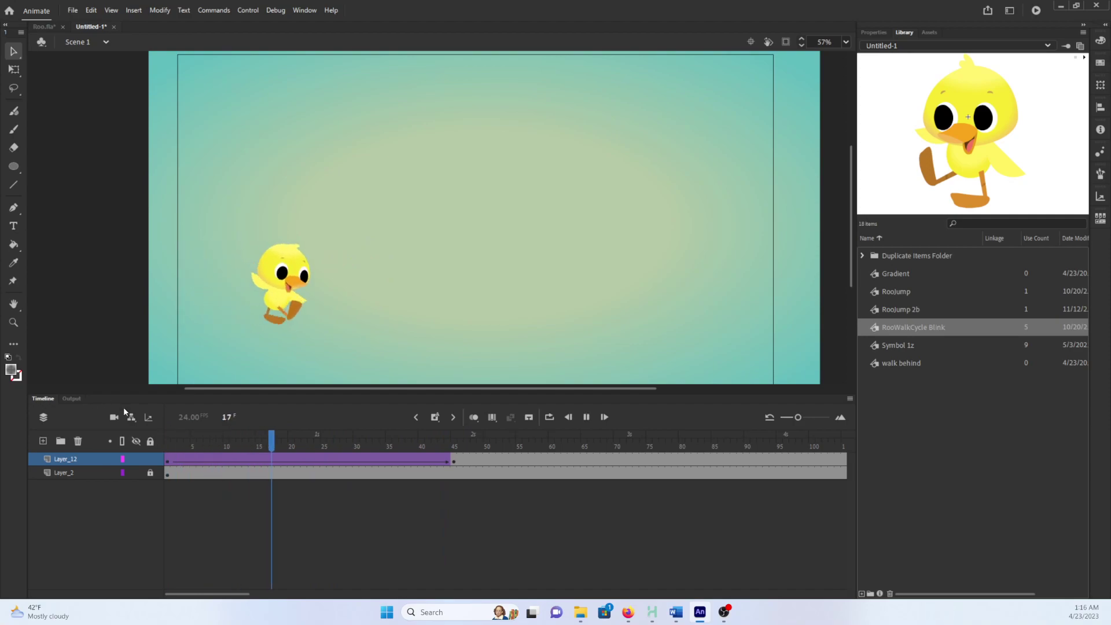
- Add a keyframe at frame 46 and swap the duck's symbol to RooJump
{"action": "left_click", "coordinate": [458, 461]}
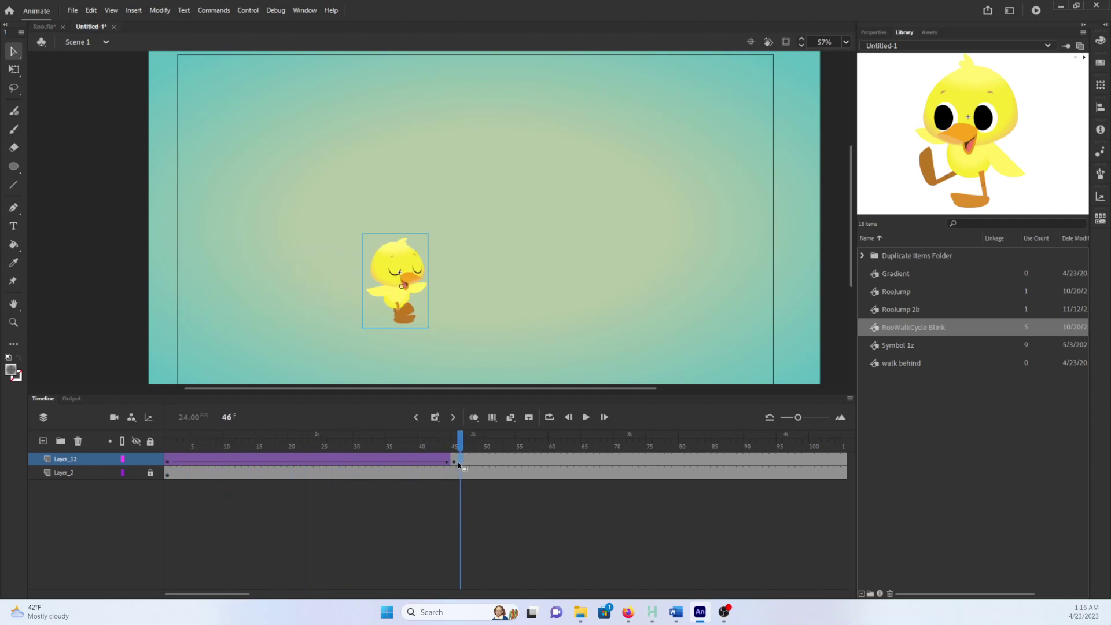
{"action": "key", "text": "F6"}
{"action": "right_click", "coordinate": [390, 289]}
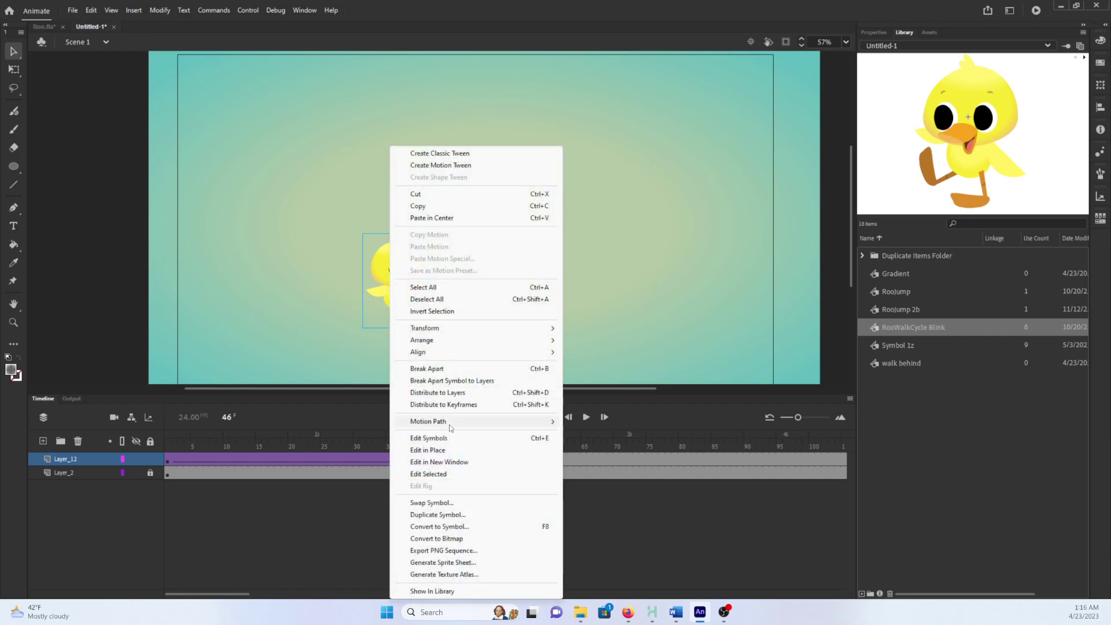
{"action": "left_click", "coordinate": [431, 502]}
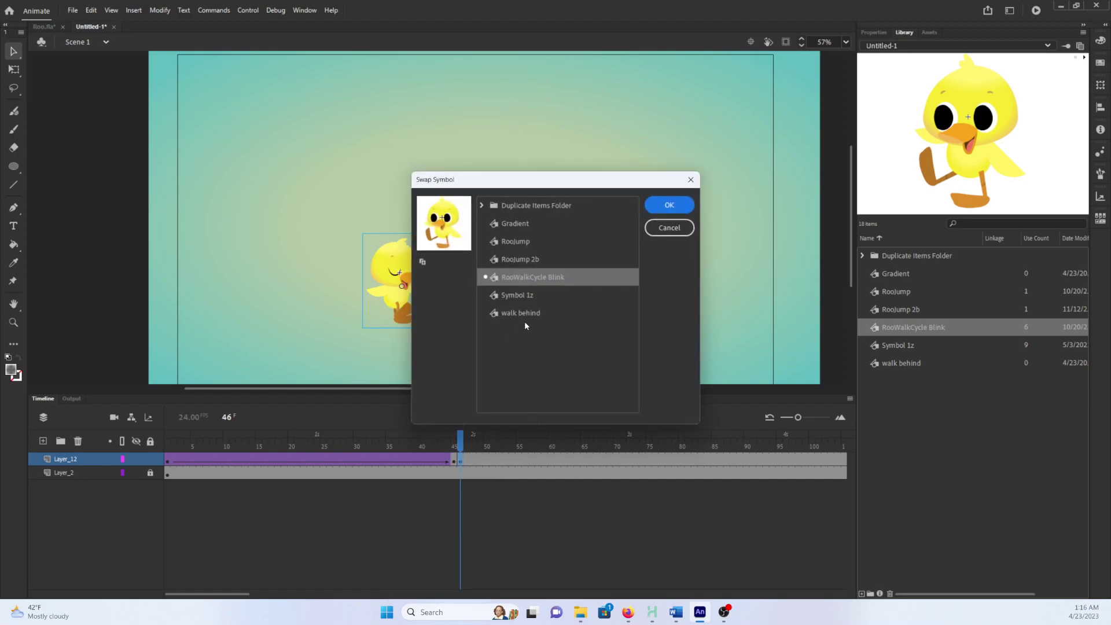
{"action": "left_click", "coordinate": [520, 242]}
{"action": "left_click", "coordinate": [671, 203]}
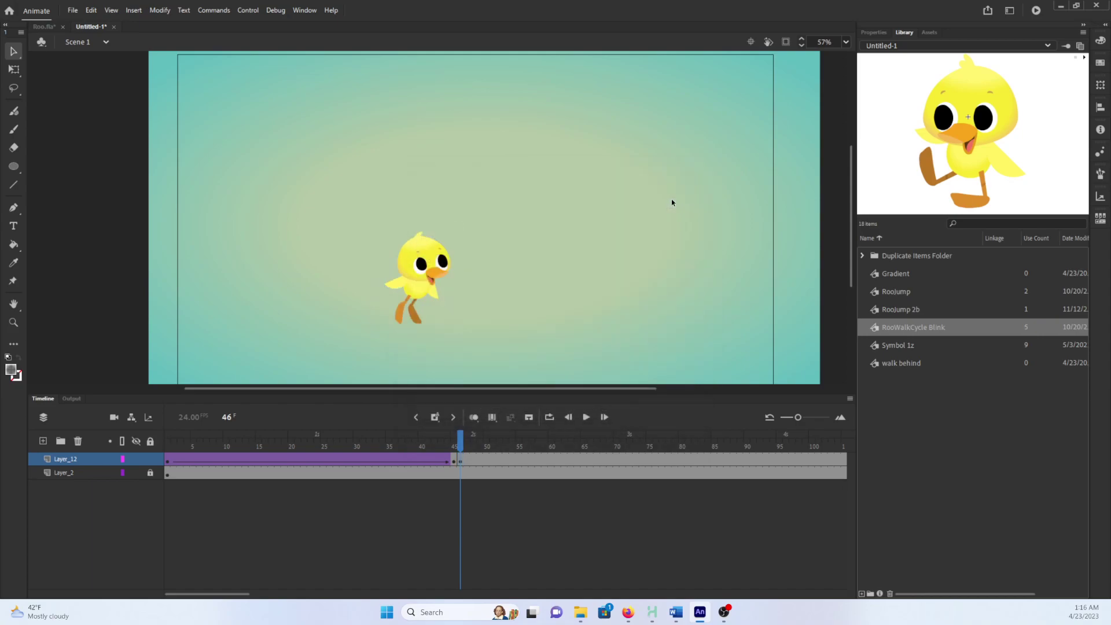
- Set the RooJump instance's loop to start at frame 1
{"action": "left_click", "coordinate": [414, 283]}
{"action": "left_click", "coordinate": [874, 33]}
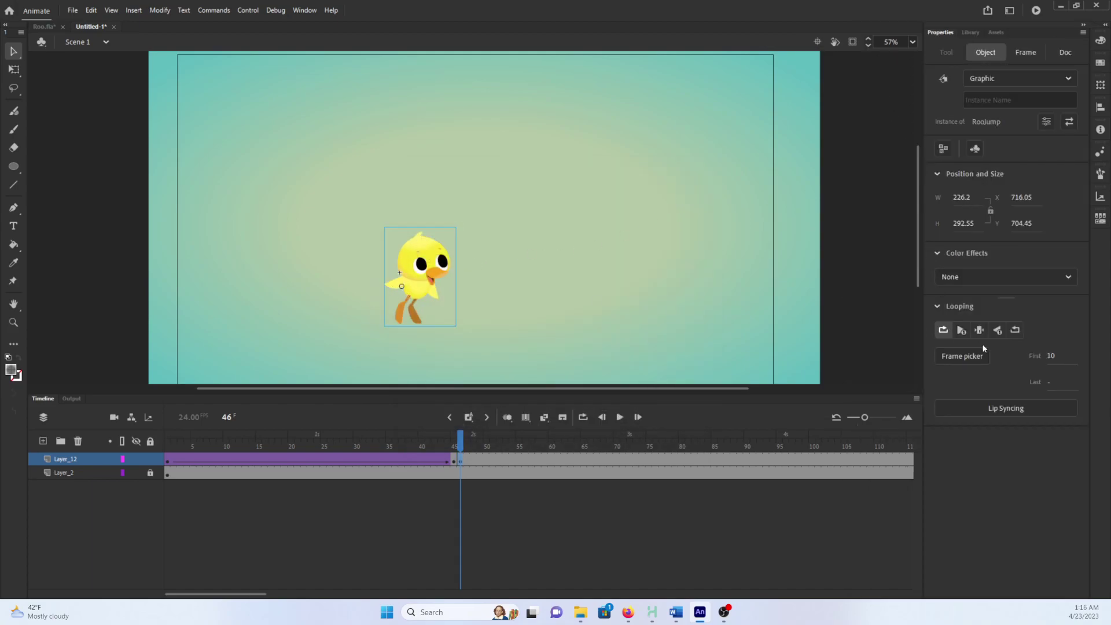
{"action": "left_click", "coordinate": [1052, 356]}
{"action": "type", "text": "1"}
{"action": "key", "text": "Return"}
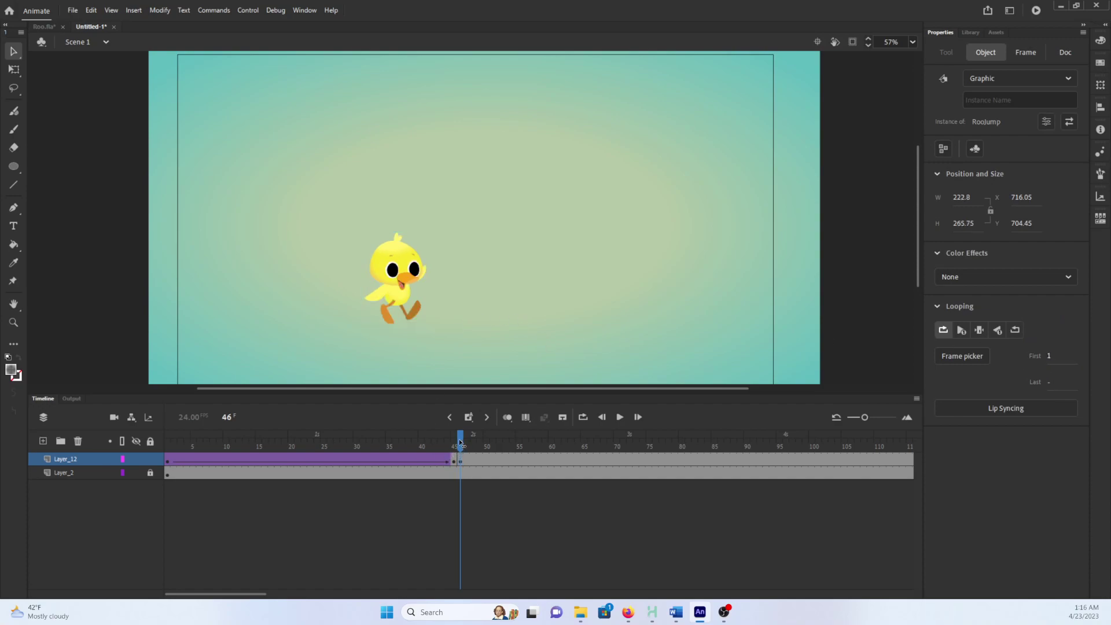
- Compare the frame 45 and 46 poses, then change the loop's first frame to 2
{"action": "left_click_drag", "start_coordinate": [459, 450], "coordinate": [453, 449]}
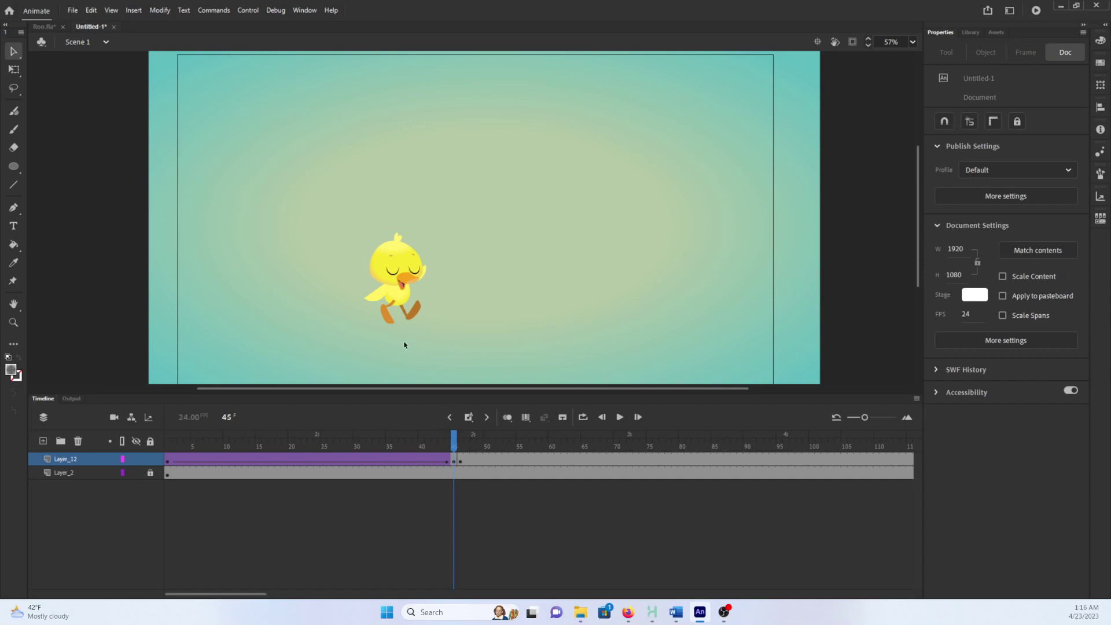
{"action": "left_click", "coordinate": [462, 462]}
{"action": "left_click", "coordinate": [453, 460]}
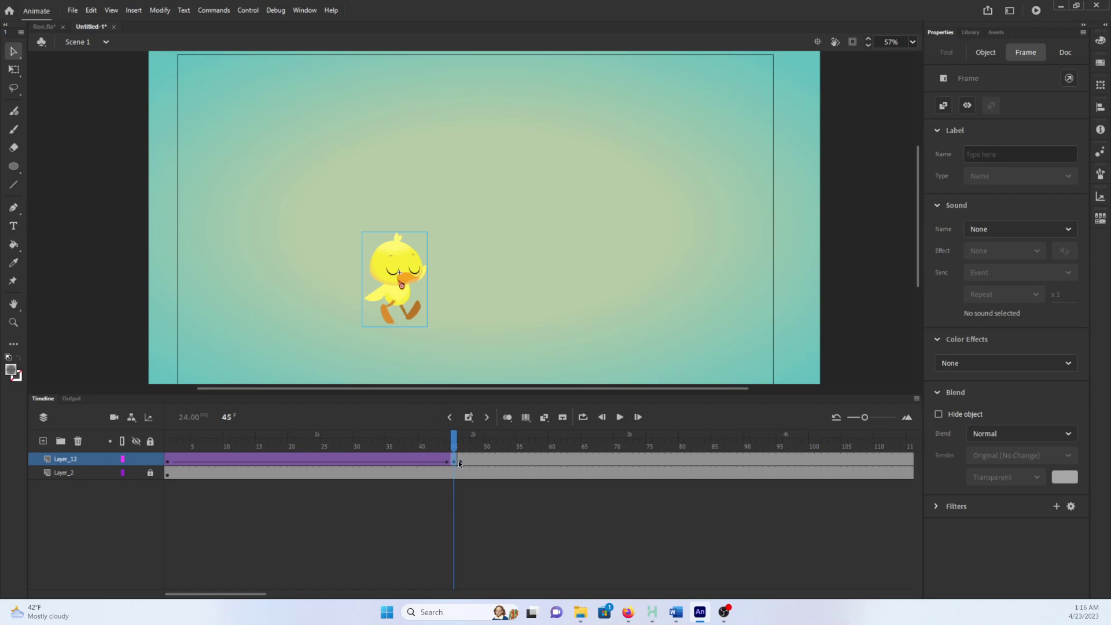
{"action": "key", "text": "period"}
{"action": "left_click", "coordinate": [382, 289]}
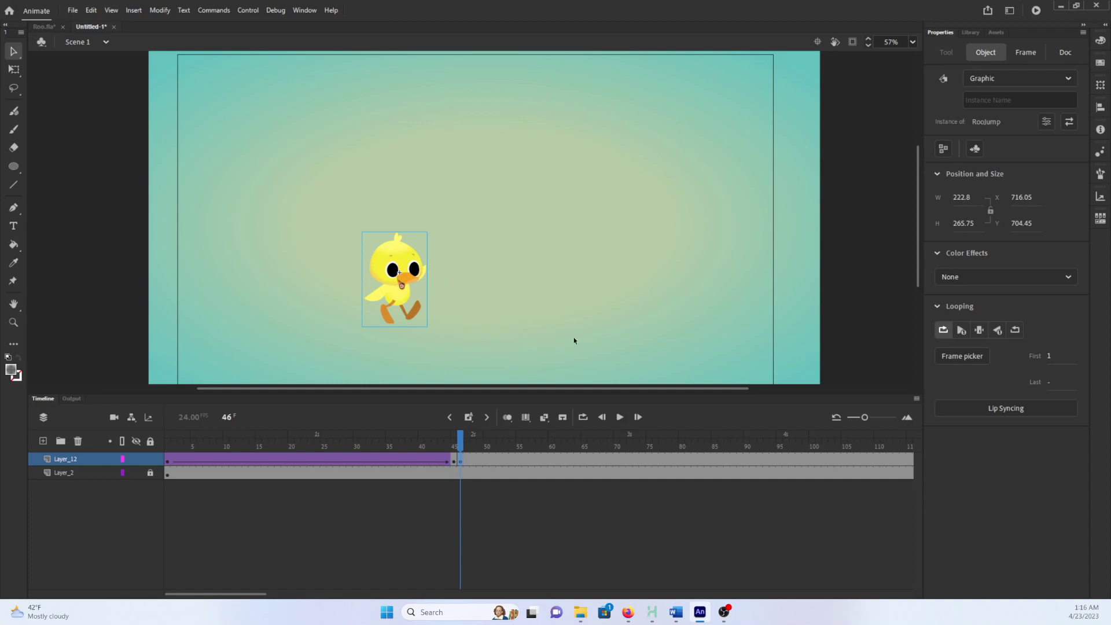
{"action": "left_click", "coordinate": [1048, 359]}
{"action": "type", "text": "2"}
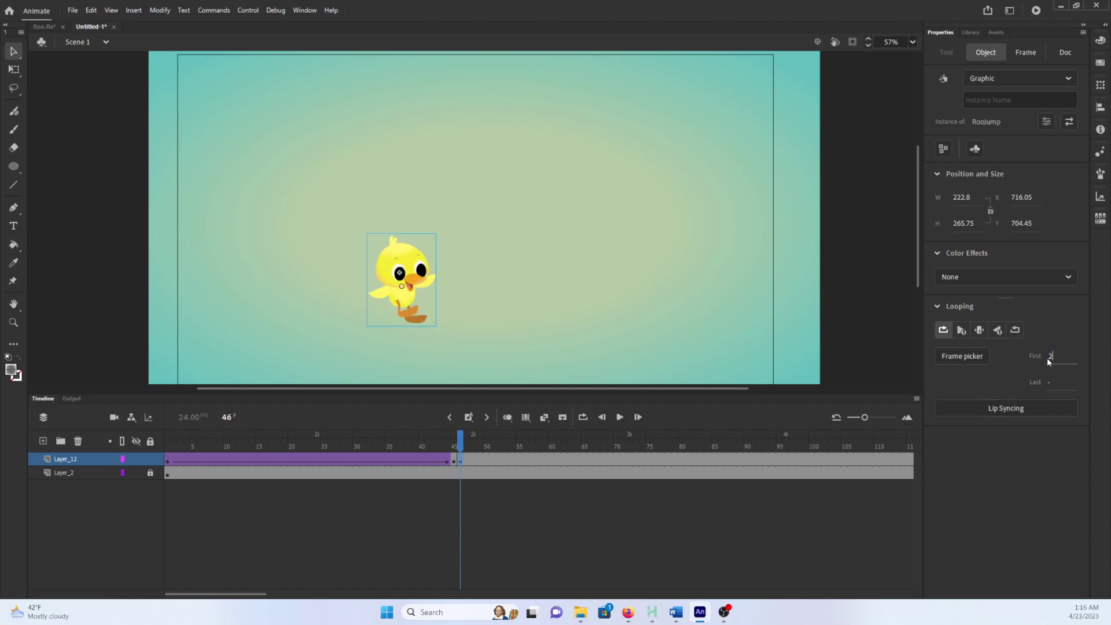
{"action": "key", "text": "Return"}
{"action": "left_click_drag", "start_coordinate": [463, 441], "coordinate": [577, 446]}
{"action": "left_click", "coordinate": [581, 458]}
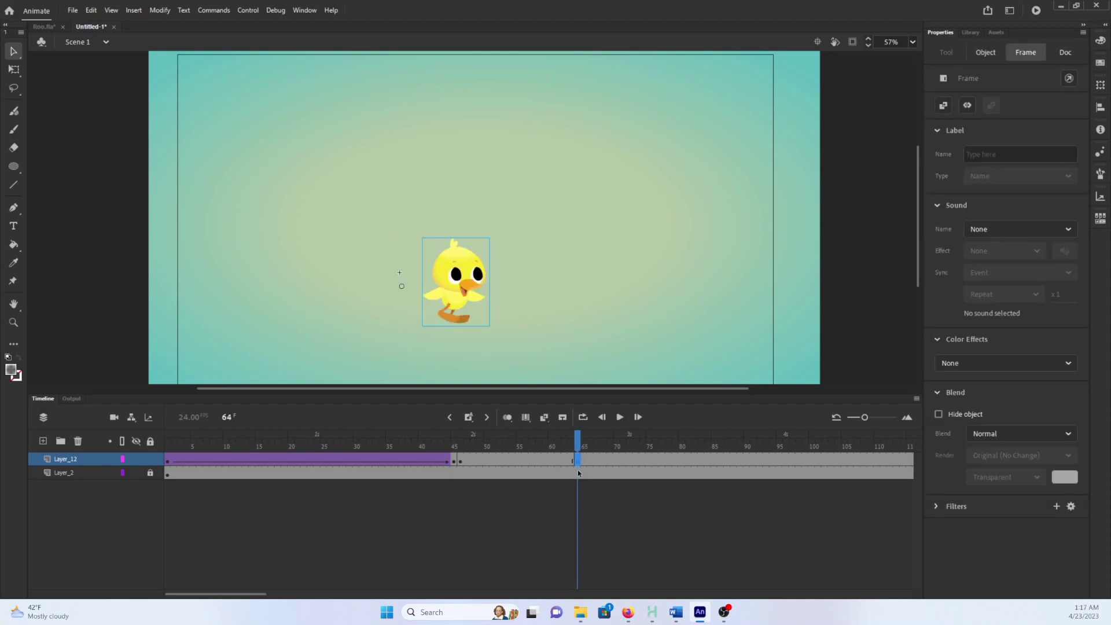
{"action": "left_click", "coordinate": [455, 297]}
{"action": "double_click", "coordinate": [455, 297]}
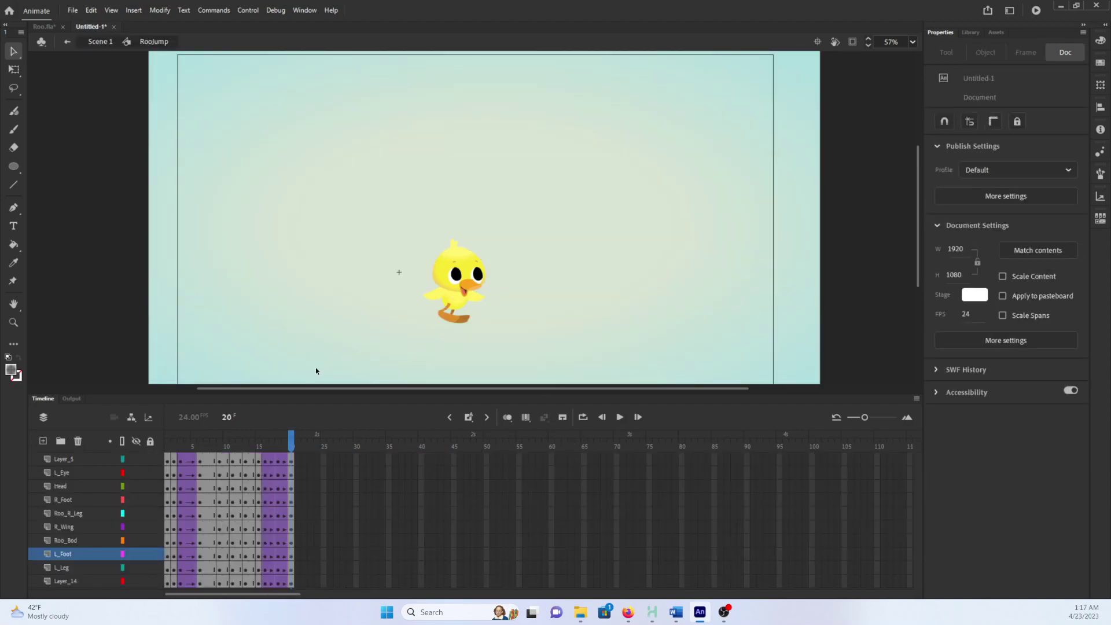
{"action": "mouse_move", "coordinate": [291, 443]}
{"action": "left_mouse_down"}
{"action": "mouse_move", "coordinate": [273, 448]}
{"action": "mouse_move", "coordinate": [289, 464]}
{"action": "left_mouse_up"}
{"action": "double_click", "coordinate": [486, 342]}
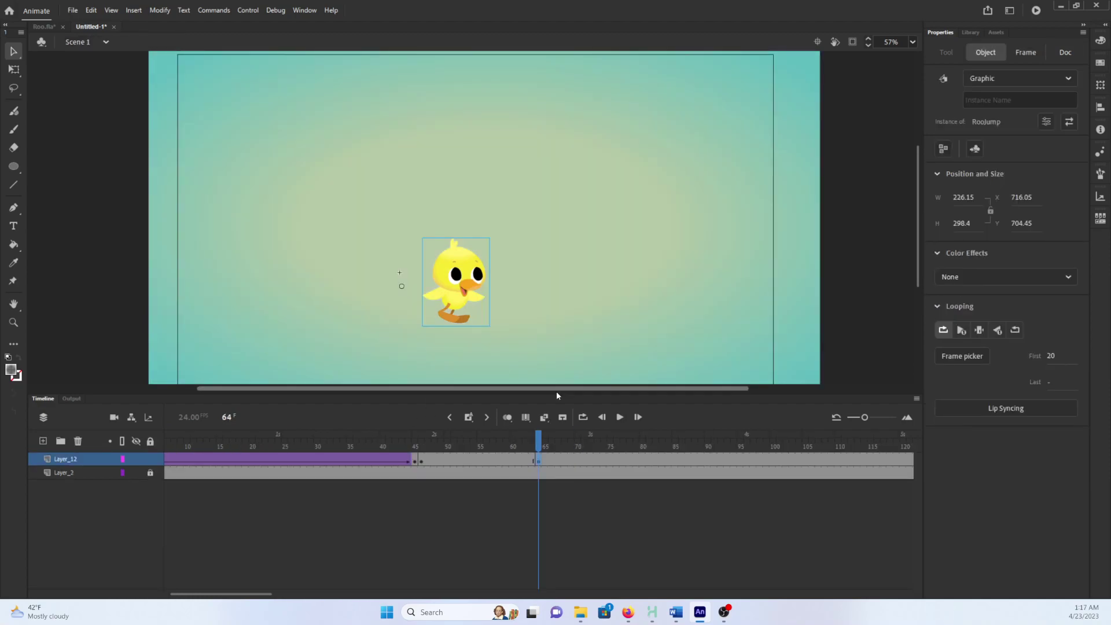
{"action": "left_click", "coordinate": [544, 458]}
{"action": "left_click", "coordinate": [538, 459]}
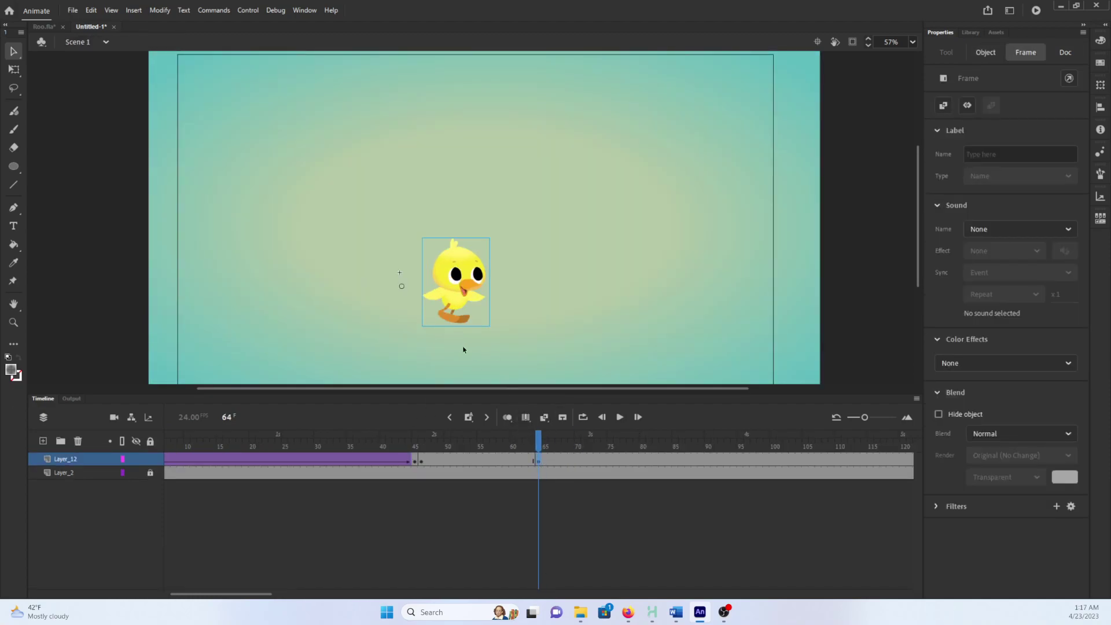
- Duplicate the duck's jump symbol as 'RooJump Higher' and open it for editing
{"action": "left_click", "coordinate": [457, 278]}
{"action": "right_click", "coordinate": [457, 278]}
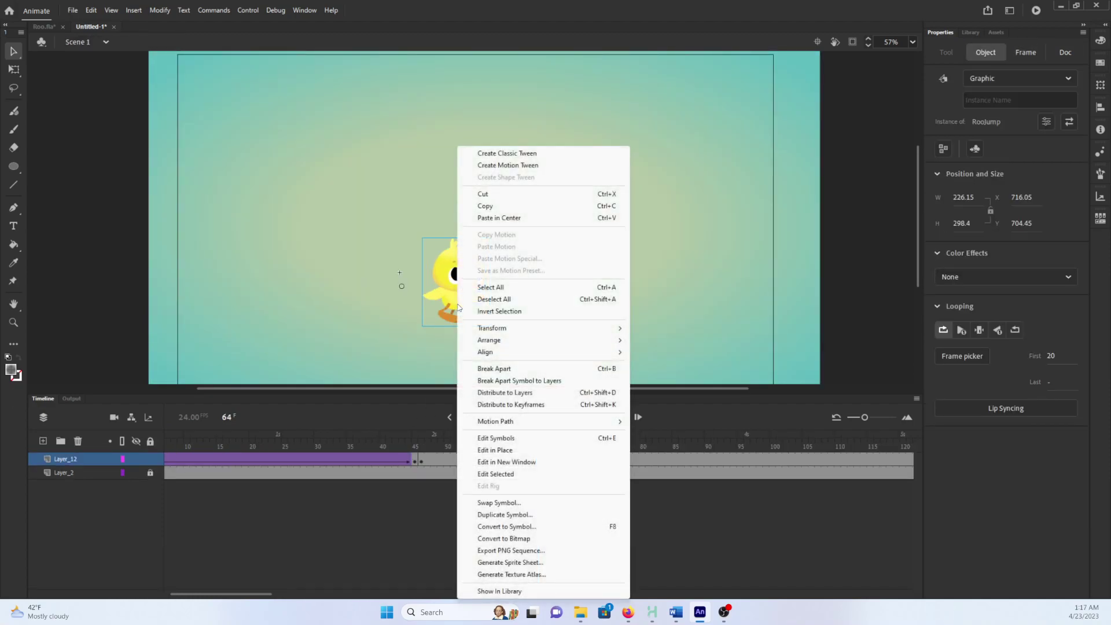
{"action": "left_click", "coordinate": [505, 514]}
{"action": "left_click", "coordinate": [510, 292]}
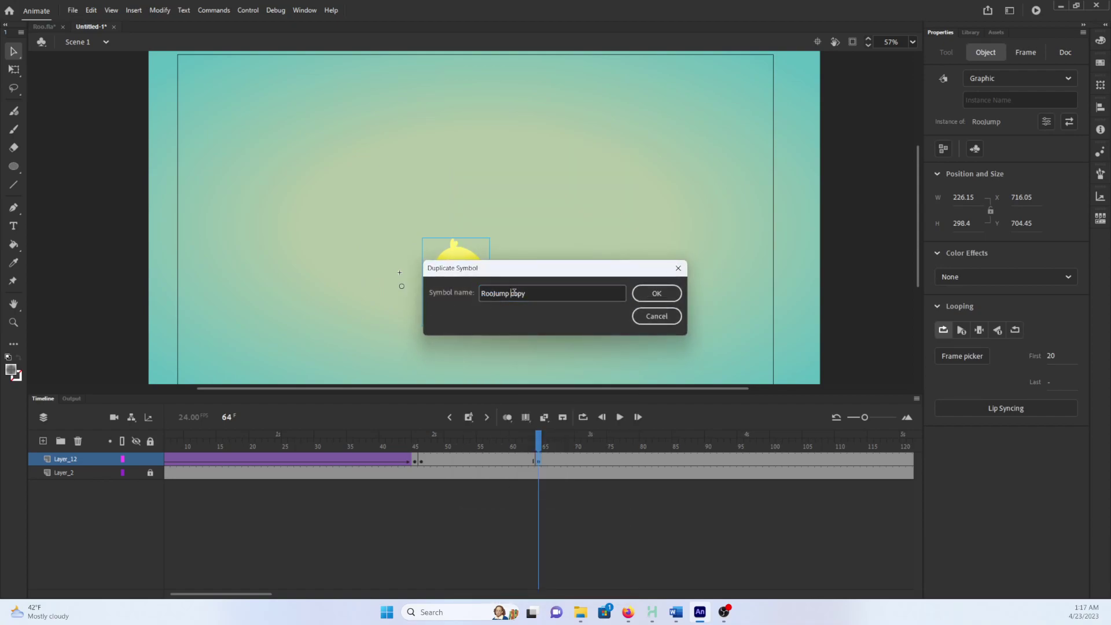
{"action": "left_click_drag", "start_coordinate": [511, 293], "coordinate": [538, 314]}
{"action": "type", "text": "Higher"}
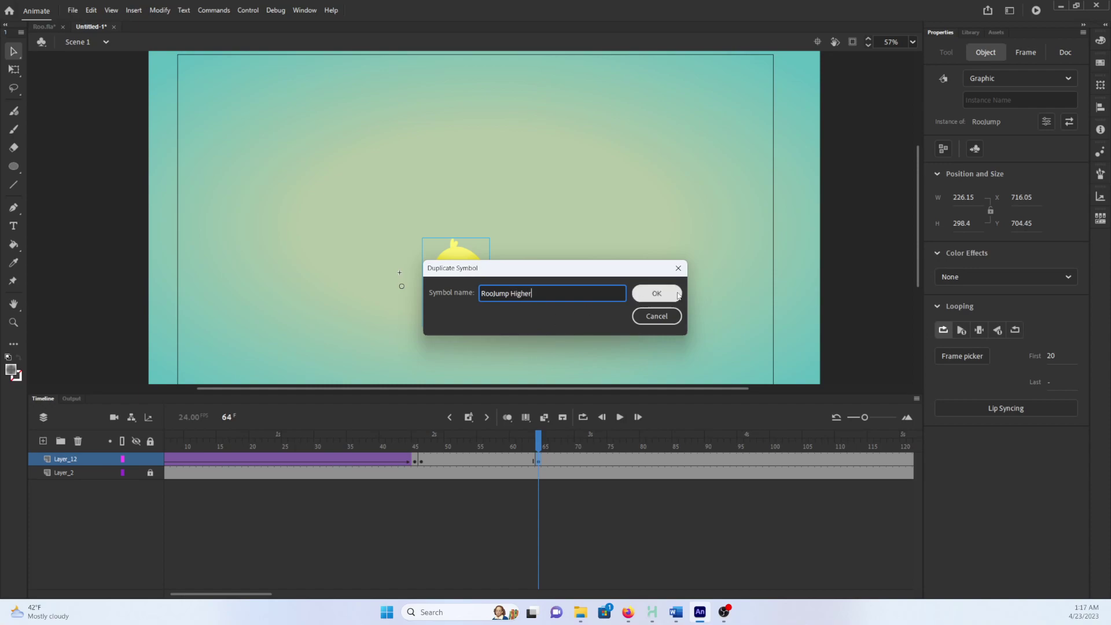
{"action": "left_click", "coordinate": [657, 294]}
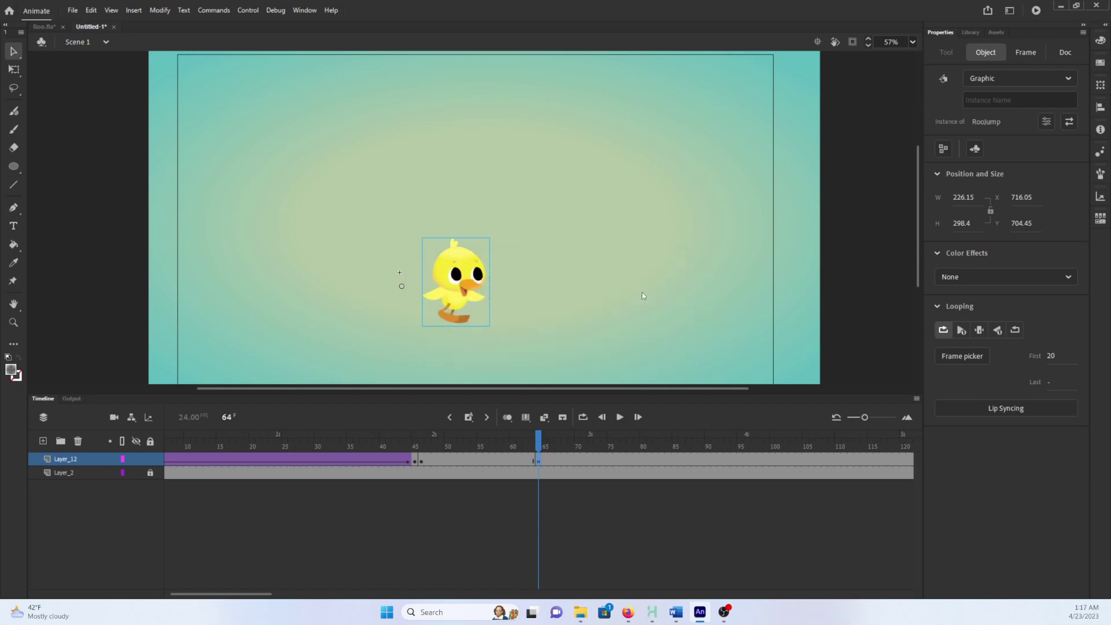
{"action": "double_click", "coordinate": [449, 294]}
{"action": "left_click_drag", "start_coordinate": [174, 439], "coordinate": [249, 434]}
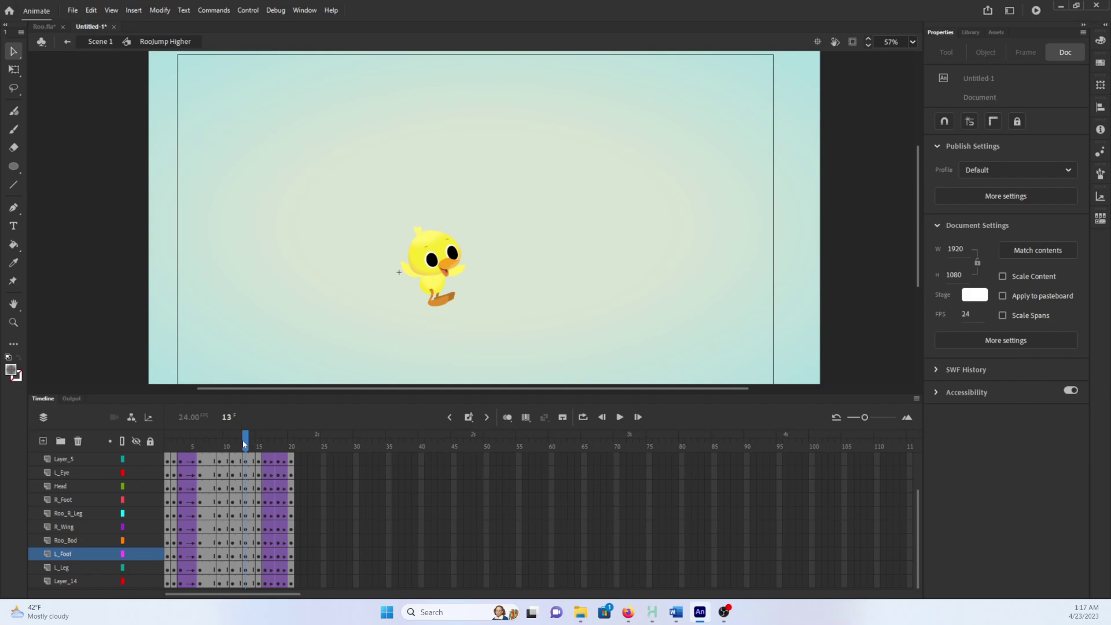
- Insert two frames at frame 11, select frame 13 on all layers, and enable Onion Skin
{"action": "left_click", "coordinate": [232, 444]}
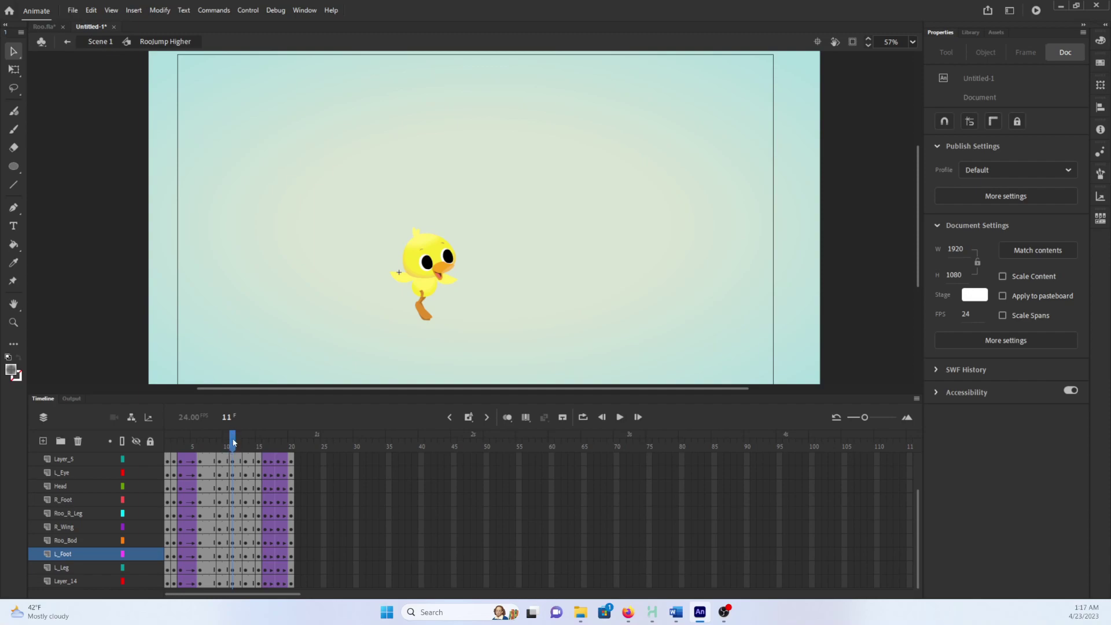
{"action": "key", "text": "F5"}
{"action": "key", "text": "F5"}
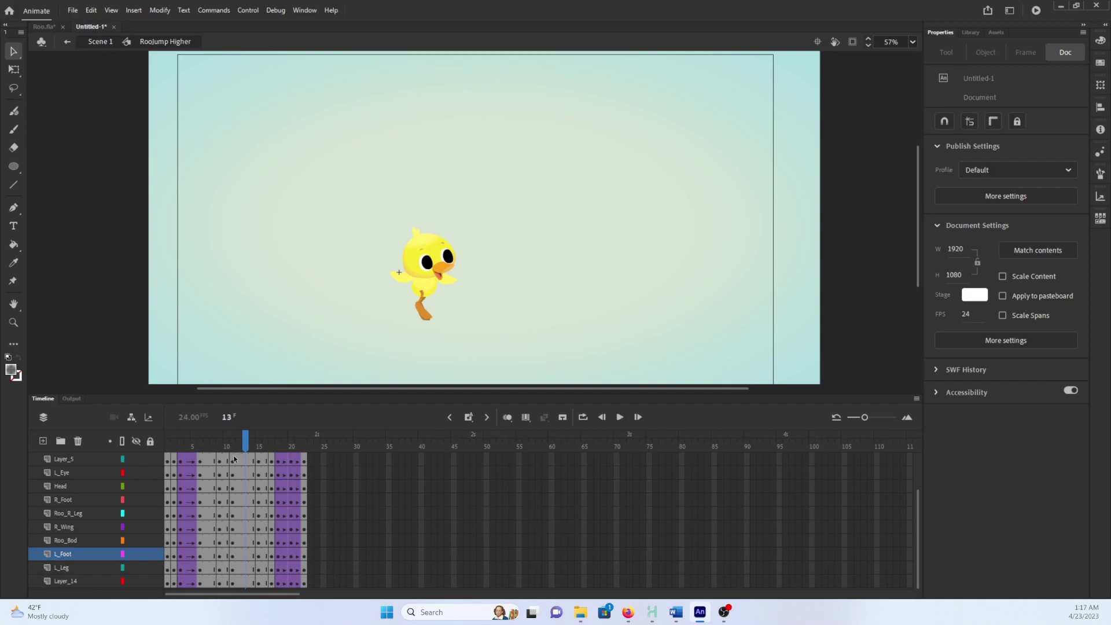
{"action": "left_click", "coordinate": [247, 460]}
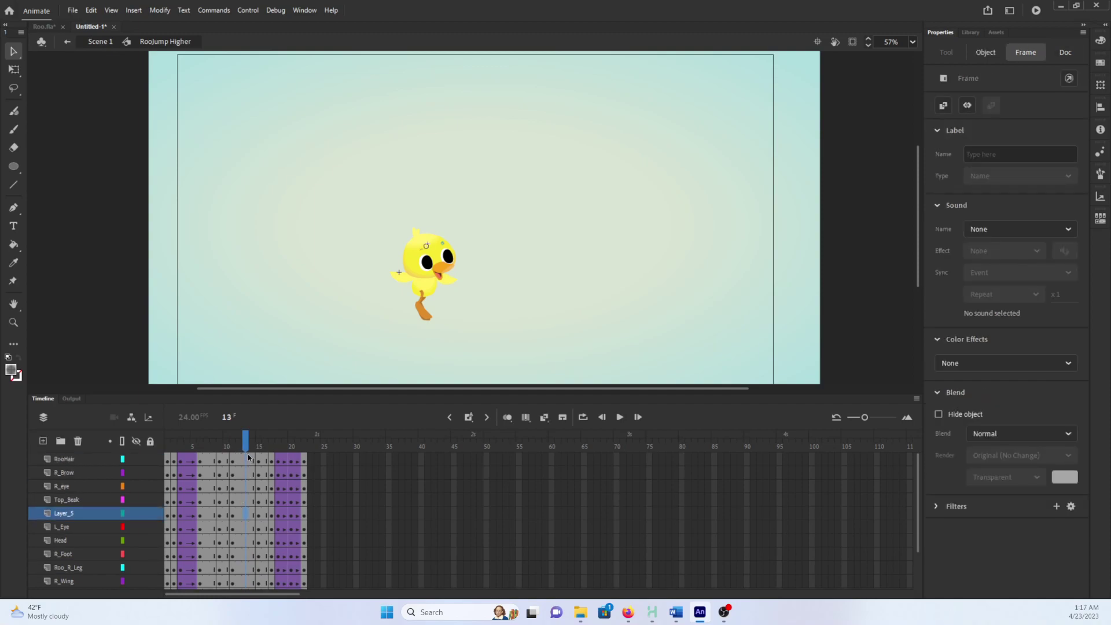
{"action": "scroll", "coordinate": [248, 457], "scroll_direction": "down", "scroll_amount": 2}
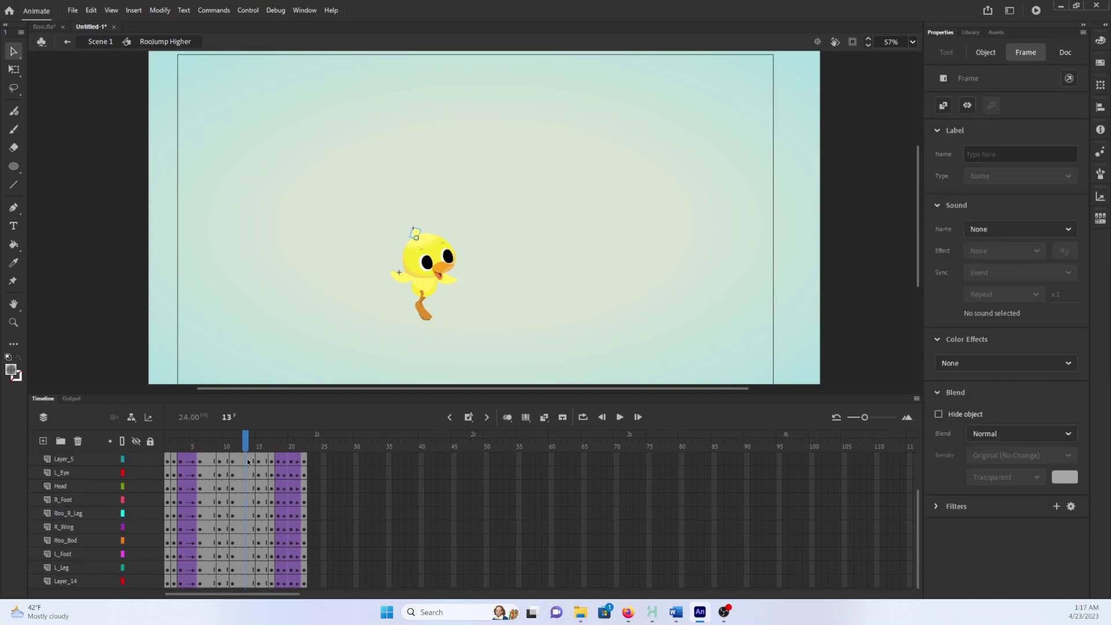
{"action": "left_click", "coordinate": [248, 580], "text": "shift"}
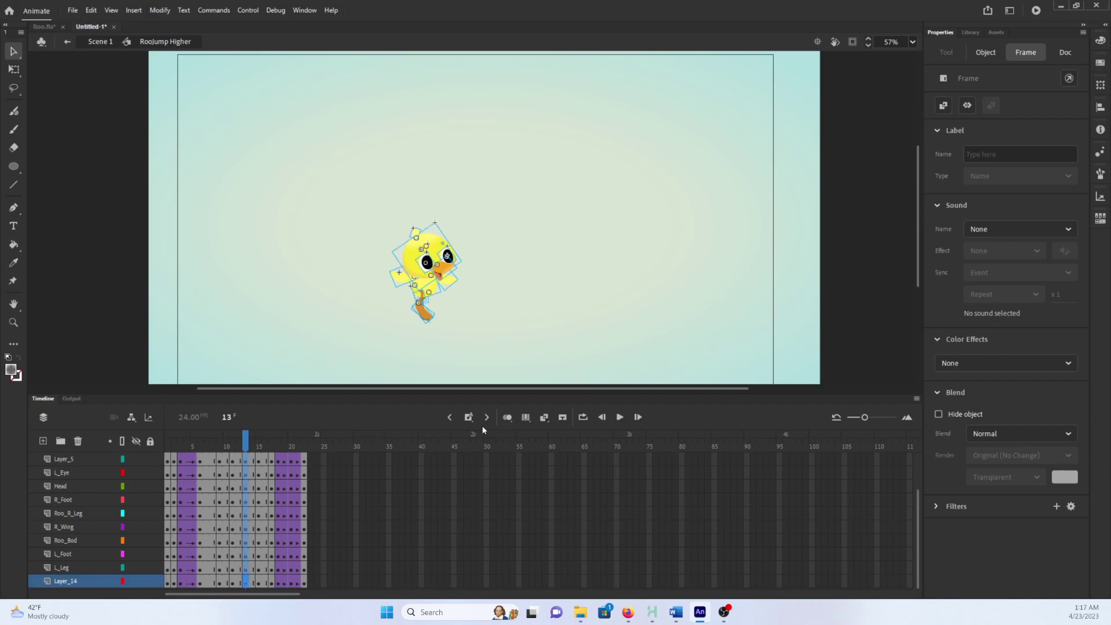
{"action": "left_click", "coordinate": [507, 416]}
- Zoom in on the duck and raise all its body parts higher at frame 15
{"action": "key", "text": "z"}
{"action": "left_click", "coordinate": [447, 272]}
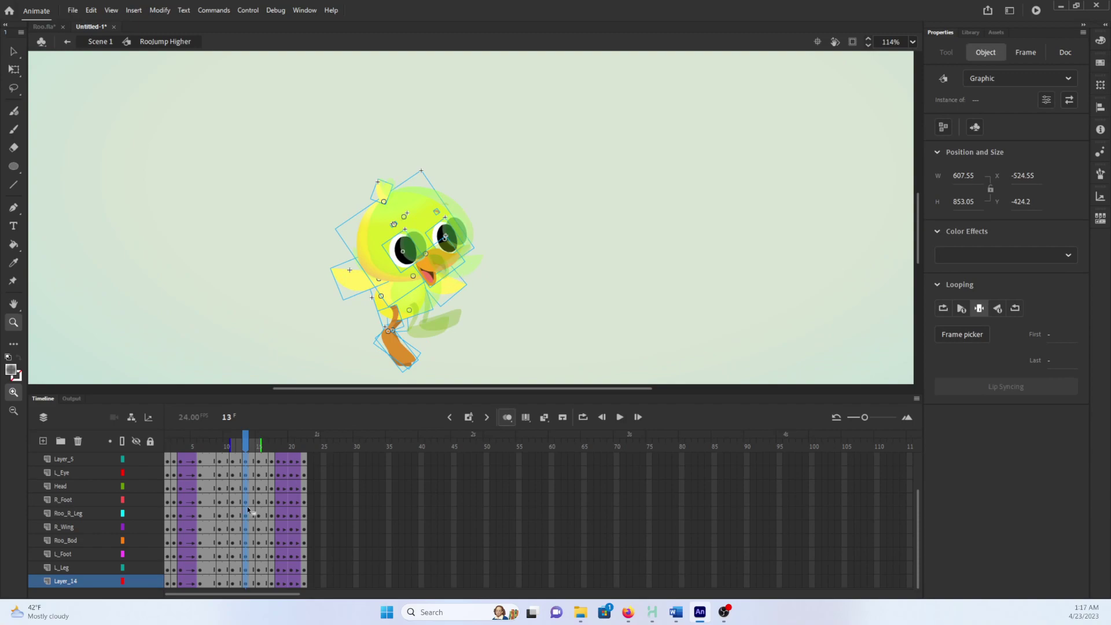
{"action": "left_click", "coordinate": [258, 461]}
{"action": "key", "text": "v"}
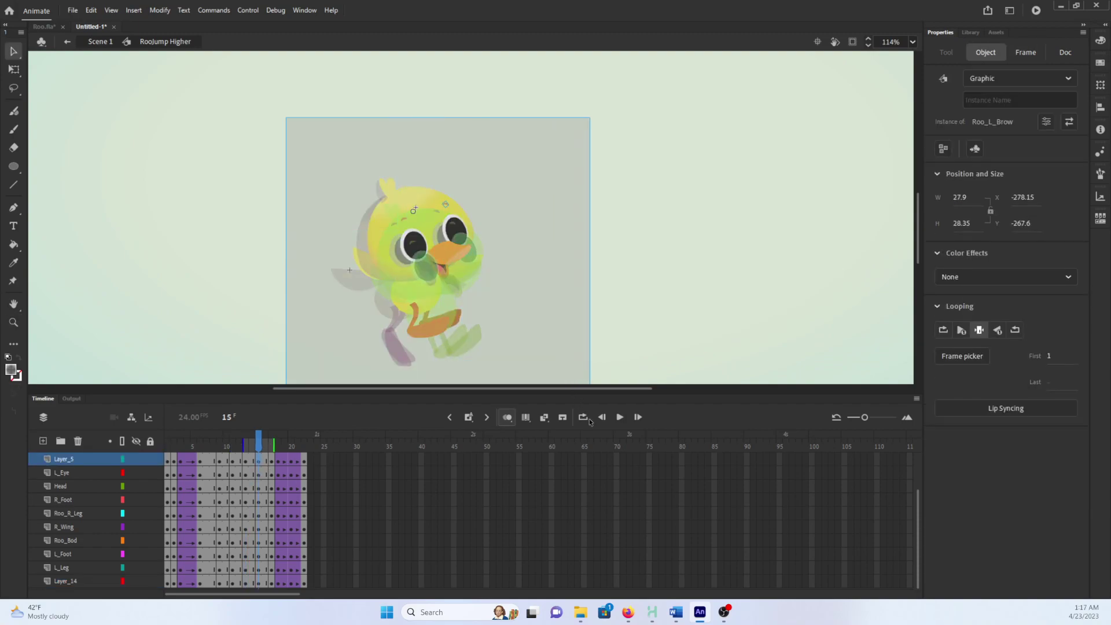
{"action": "left_click_drag", "start_coordinate": [590, 421], "coordinate": [589, 422]}
{"action": "left_click_drag", "start_coordinate": [479, 261], "coordinate": [455, 230]}
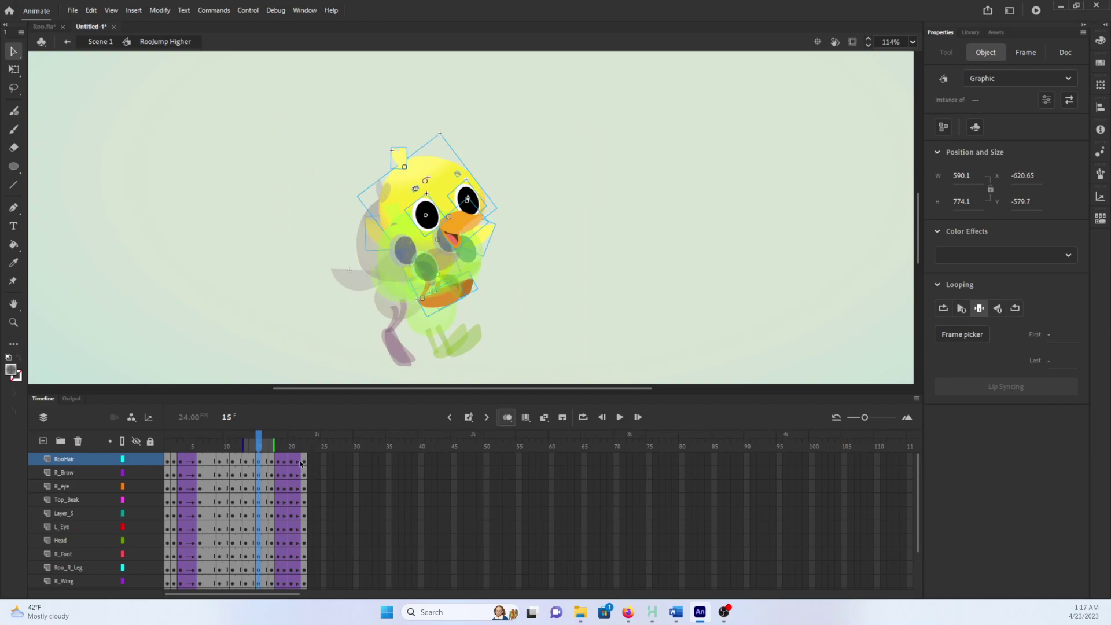
- Raise the whole duck higher at frame 13 and hide the onion-skin ghosts
{"action": "left_click", "coordinate": [246, 461]}
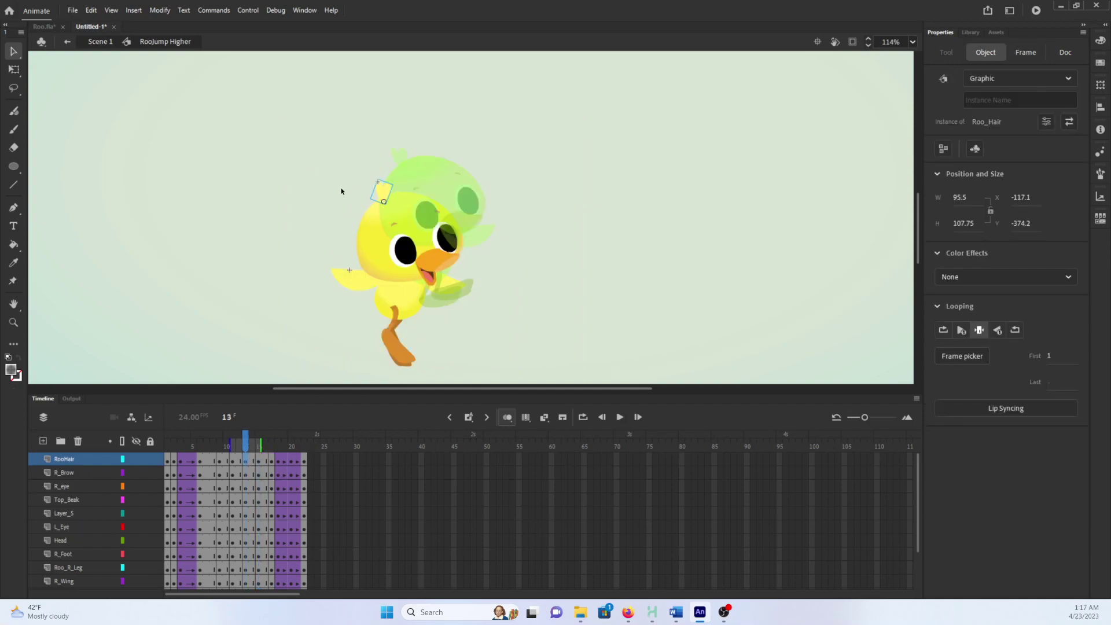
{"action": "left_click_drag", "start_coordinate": [250, 107], "coordinate": [529, 428]}
{"action": "left_click_drag", "start_coordinate": [414, 286], "coordinate": [422, 259]}
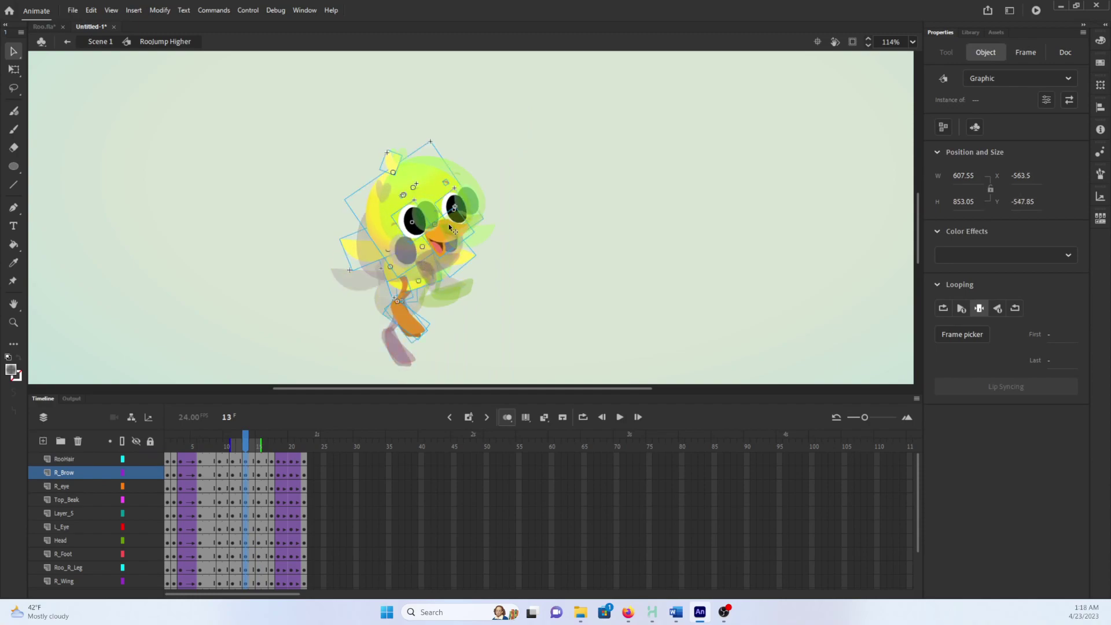
{"action": "left_click", "coordinate": [485, 291]}
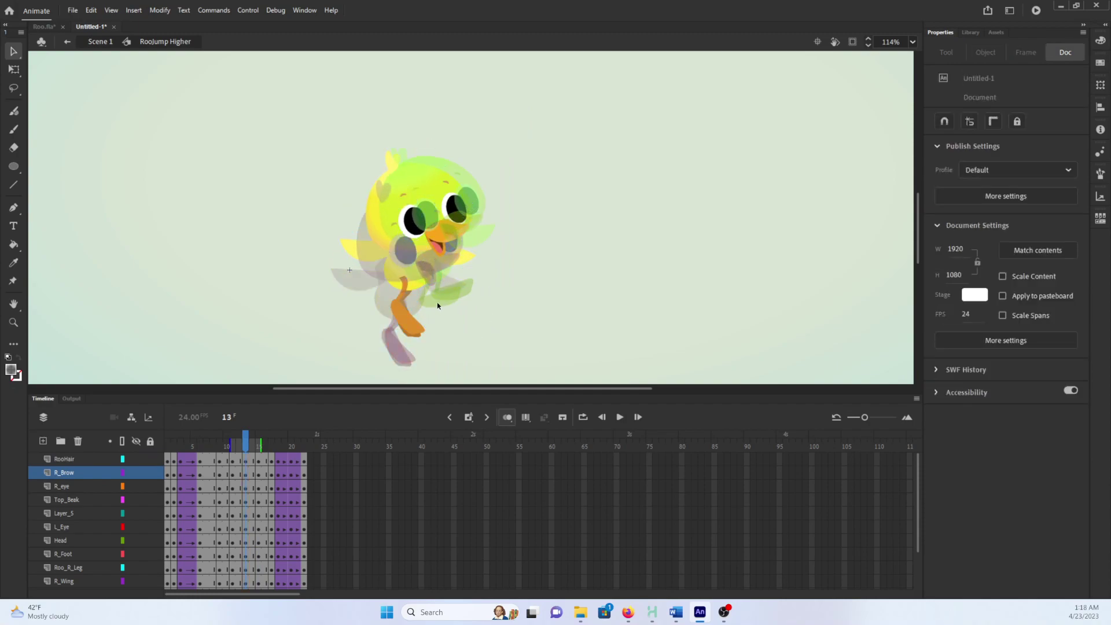
{"action": "left_click", "coordinate": [512, 418]}
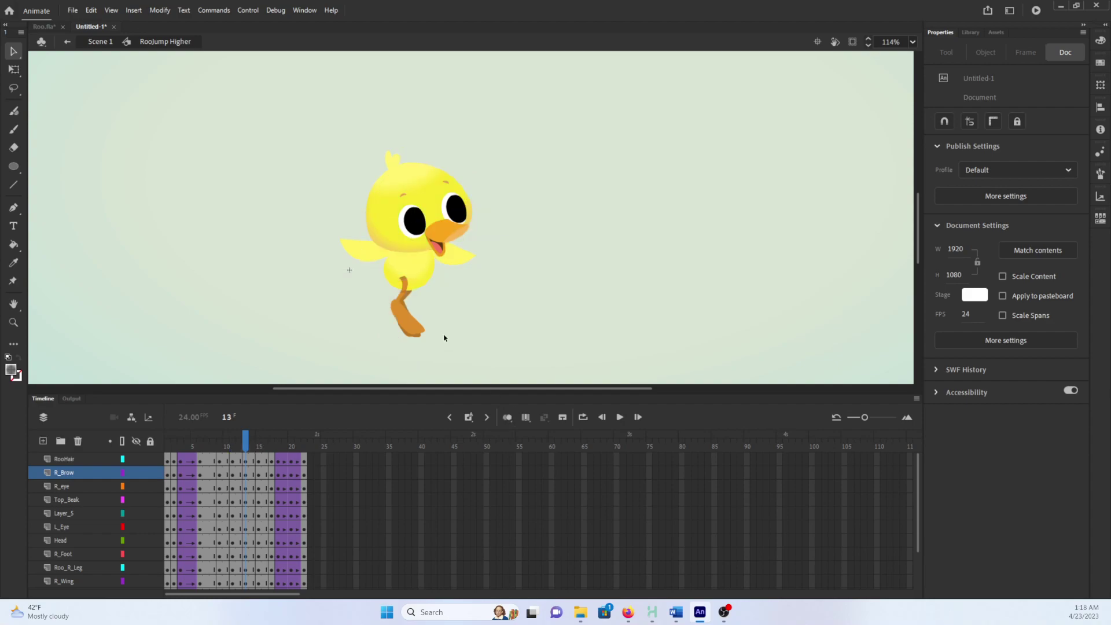
- Move the right foot below the body and rotate it around a raised pivot
{"action": "left_click", "coordinate": [399, 269]}
{"action": "key", "text": "q"}
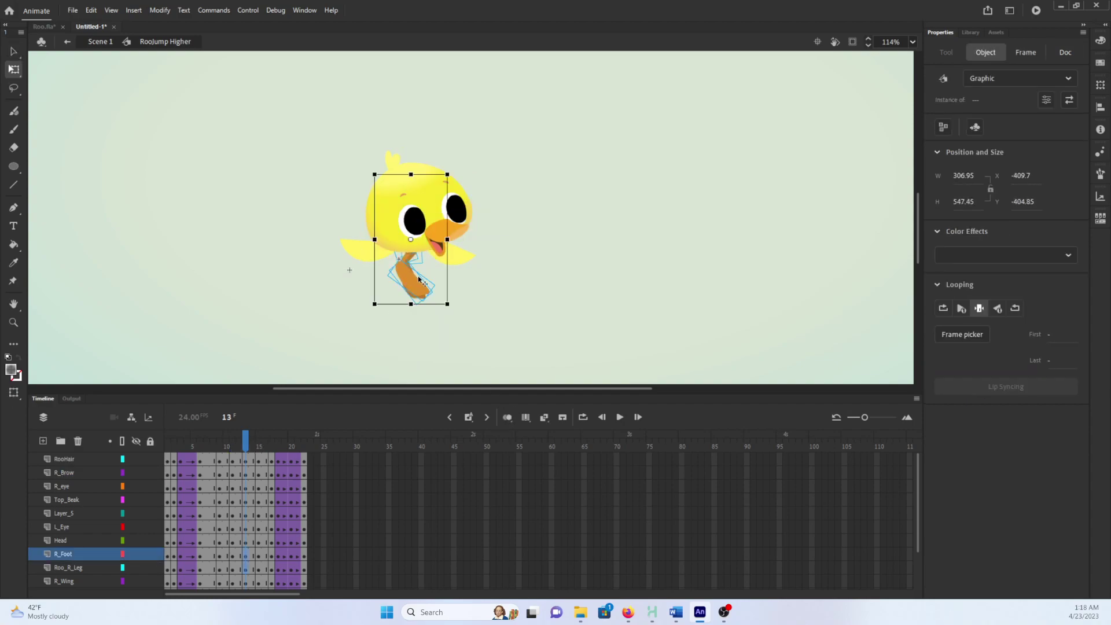
{"action": "left_click_drag", "start_coordinate": [412, 237], "coordinate": [416, 272]}
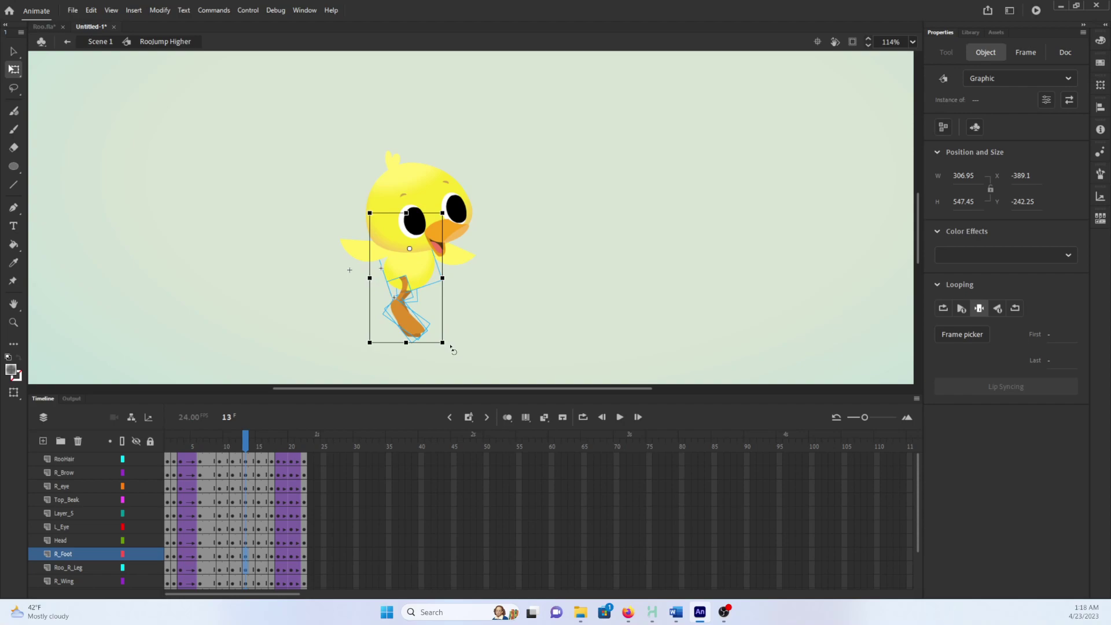
{"action": "left_click_drag", "start_coordinate": [452, 347], "coordinate": [472, 317]}
{"action": "left_click", "coordinate": [472, 317]}
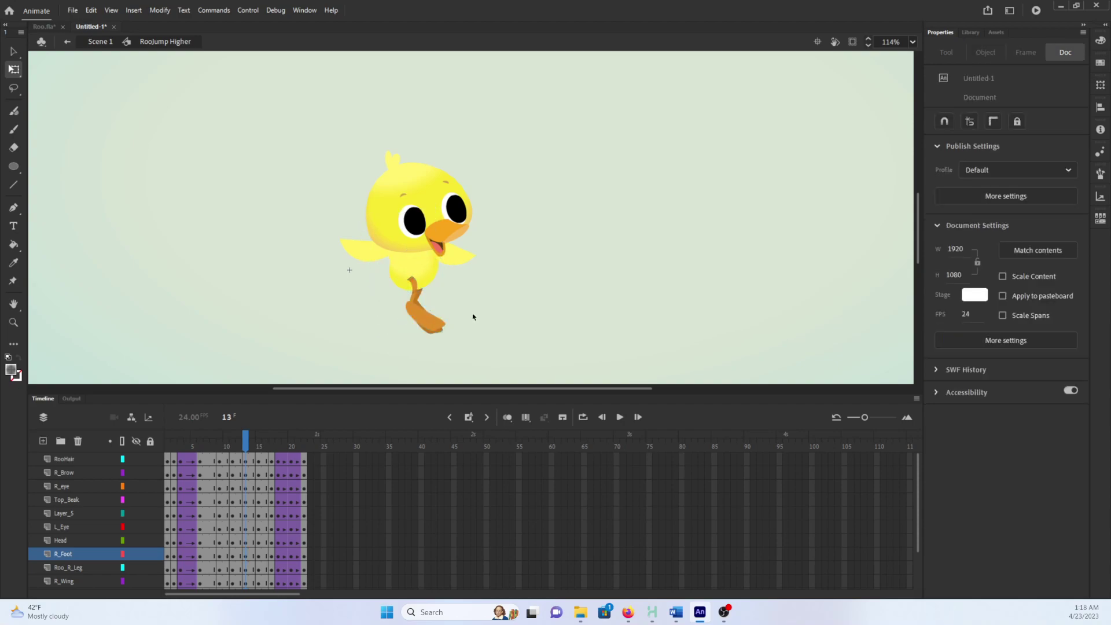
{"action": "left_click", "coordinate": [507, 418]}
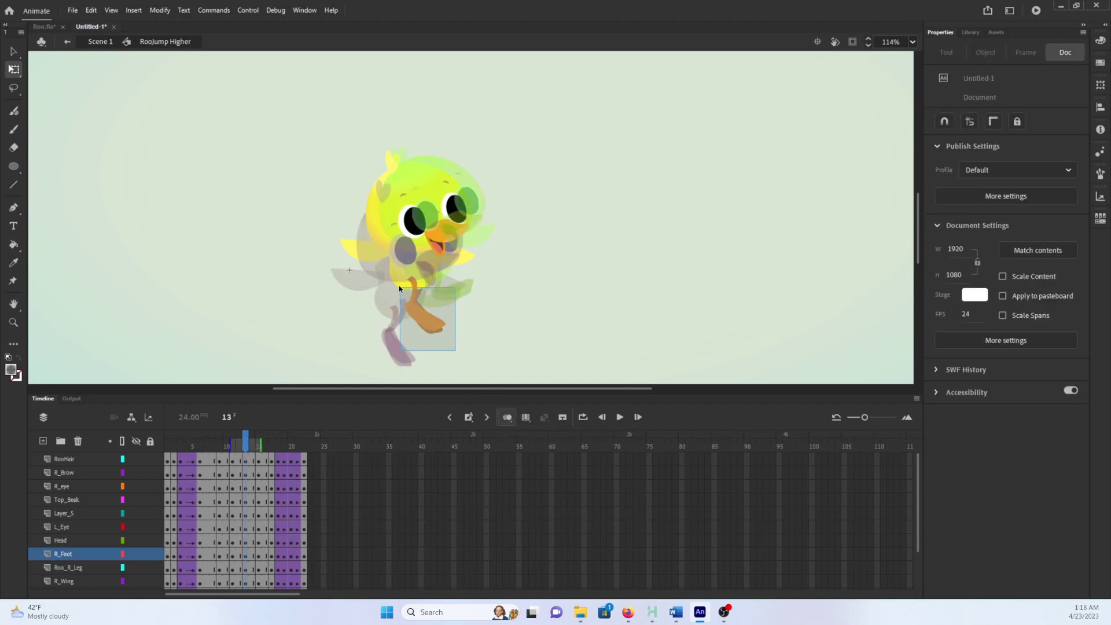
{"action": "left_click", "coordinate": [421, 298]}
{"action": "left_click_drag", "start_coordinate": [408, 277], "coordinate": [412, 249]}
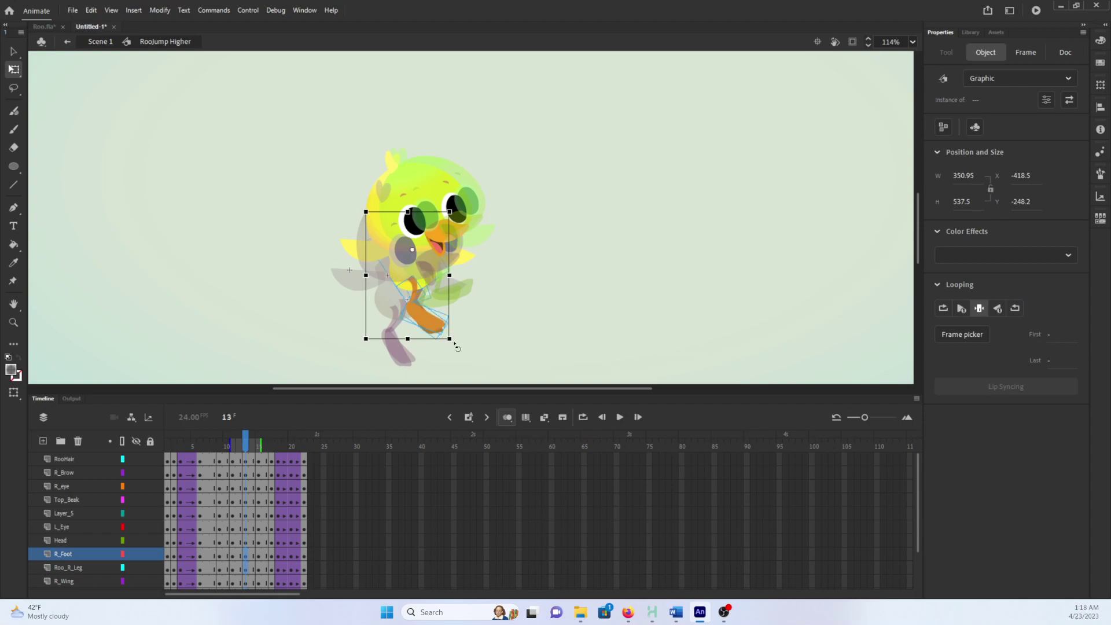
{"action": "left_click_drag", "start_coordinate": [457, 346], "coordinate": [440, 354]}
{"action": "key", "text": "v"}
{"action": "key", "text": "ctrl+shift+a"}
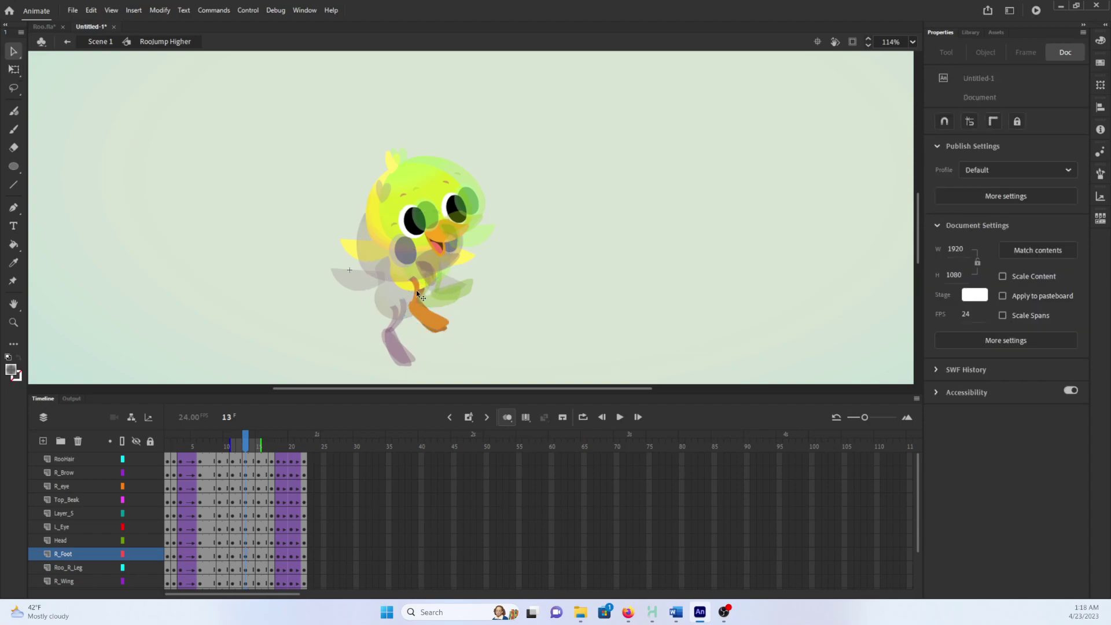
- Put the right foot's pivot at its top and swing the foot further round
{"action": "left_click", "coordinate": [415, 289]}
{"action": "key", "text": "q"}
{"action": "left_click_drag", "start_coordinate": [425, 303], "coordinate": [415, 281]}
{"action": "left_click_drag", "start_coordinate": [458, 341], "coordinate": [446, 353]}
{"action": "key", "text": "v"}
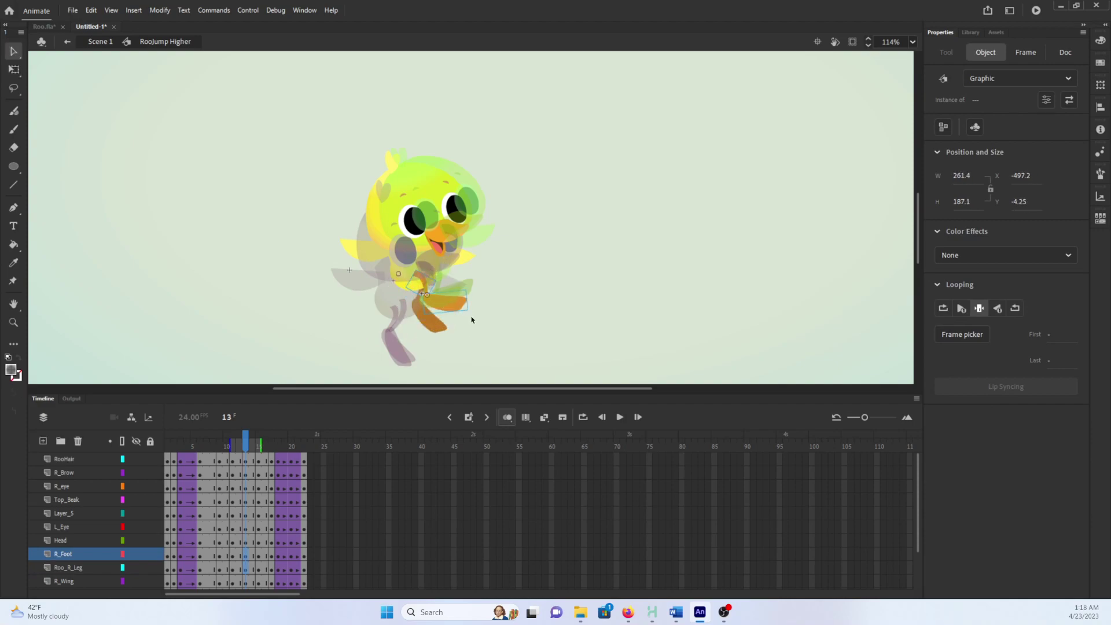
{"action": "key", "text": "q"}
{"action": "left_click_drag", "start_coordinate": [471, 320], "coordinate": [452, 325]}
{"action": "key", "text": "v"}
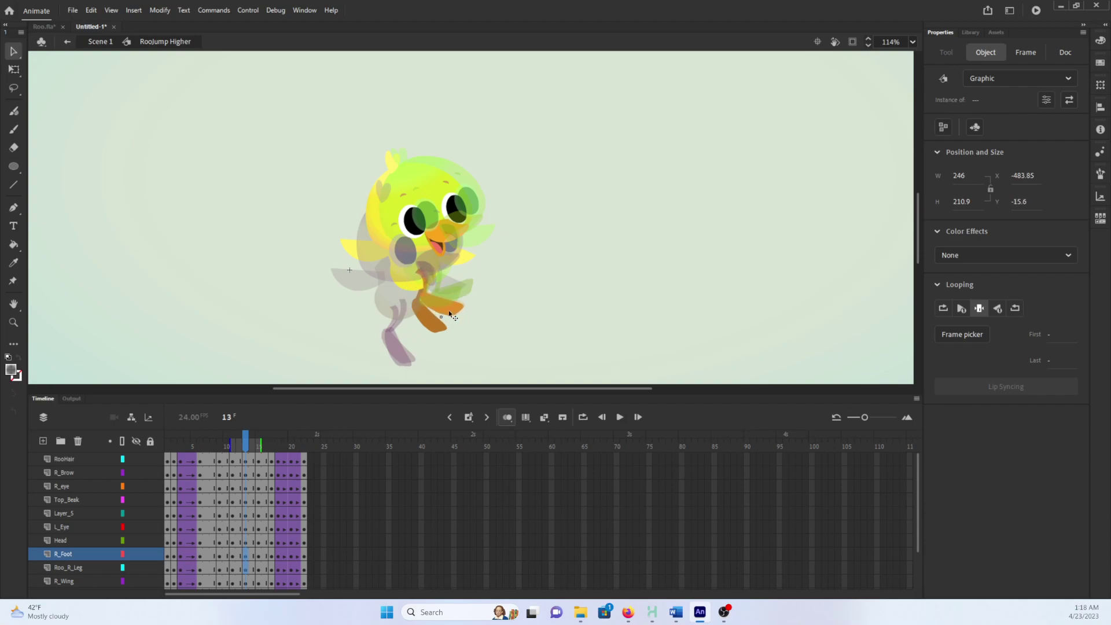
- Rotate the duck's left leg toward horizontal
{"action": "left_click", "coordinate": [414, 297]}
{"action": "left_click", "coordinate": [415, 300]}
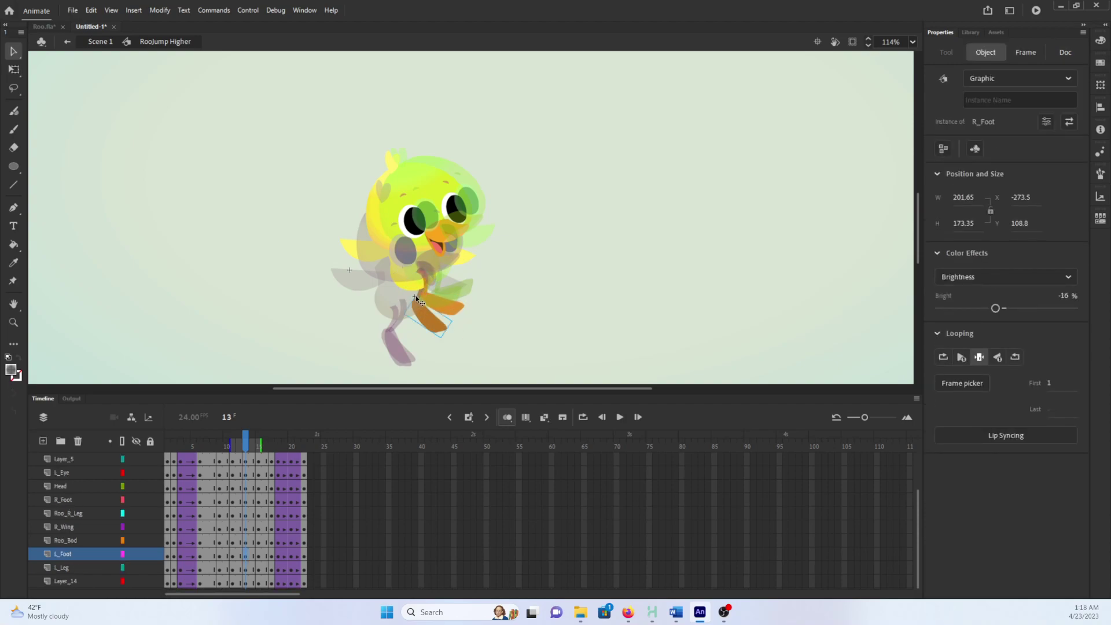
{"action": "left_click", "coordinate": [424, 317]}
{"action": "key", "text": "q"}
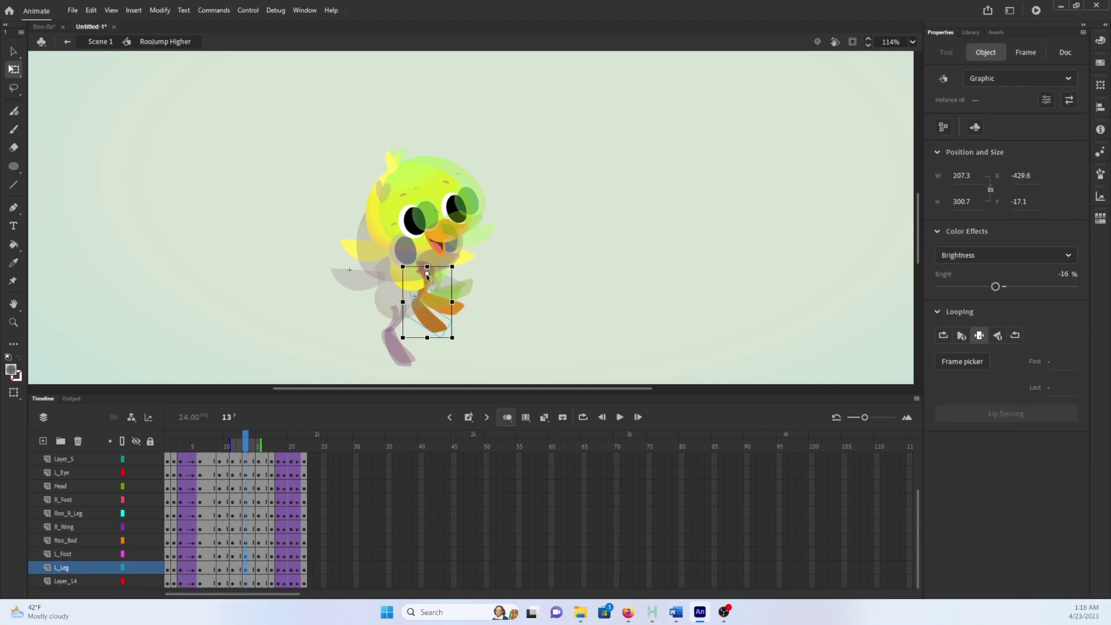
{"action": "mouse_move", "coordinate": [452, 338]}
{"action": "left_mouse_down"}
{"action": "mouse_move", "coordinate": [463, 324]}
{"action": "mouse_move", "coordinate": [453, 315]}
{"action": "mouse_move", "coordinate": [475, 314]}
{"action": "mouse_move", "coordinate": [466, 327]}
{"action": "left_mouse_up"}
{"action": "key", "text": "v"}
{"action": "left_click", "coordinate": [483, 329]}
- Rotate the right foot and right leg together, then turn off onion skinning
{"action": "left_click", "coordinate": [441, 310]}
{"action": "key", "text": "q"}
{"action": "key", "text": "v"}
{"action": "left_click", "coordinate": [429, 291], "text": "shift"}
{"action": "key", "text": "q"}
{"action": "key", "text": "v"}
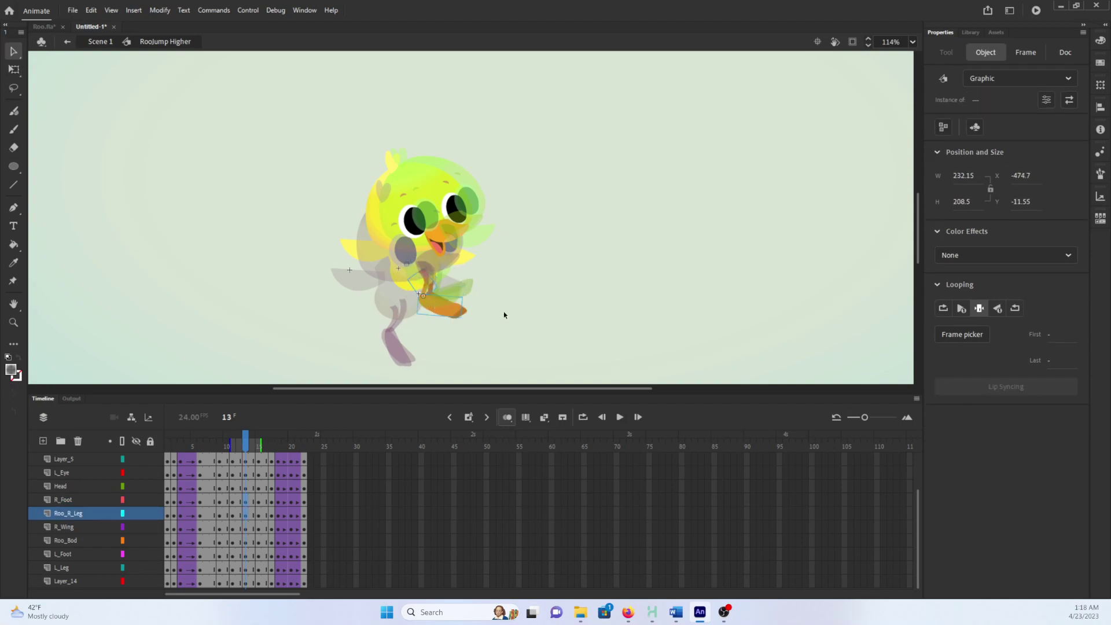
{"action": "left_click", "coordinate": [503, 315]}
{"action": "left_click", "coordinate": [509, 419]}
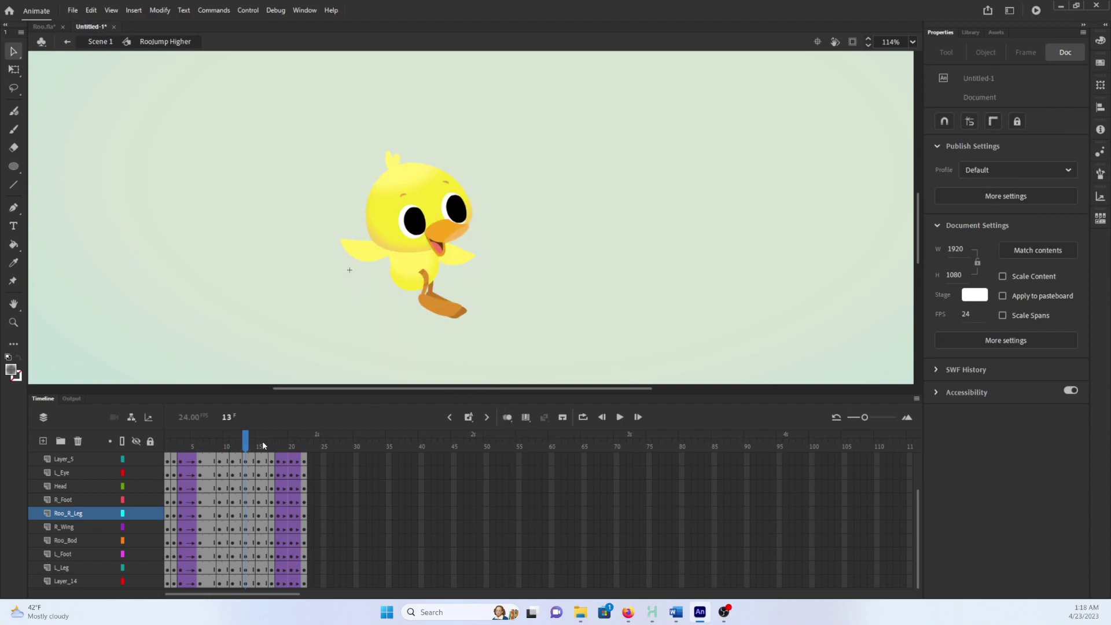
- Insert two frames at frame 15, select frame 17 on all layers, and enable onion skinning
{"action": "mouse_move", "coordinate": [260, 441]}
{"action": "left_mouse_down"}
{"action": "mouse_move", "coordinate": [230, 437]}
{"action": "mouse_move", "coordinate": [283, 437]}
{"action": "mouse_move", "coordinate": [181, 436]}
{"action": "mouse_move", "coordinate": [273, 441]}
{"action": "mouse_move", "coordinate": [252, 441]}
{"action": "mouse_move", "coordinate": [258, 435]}
{"action": "left_mouse_up"}
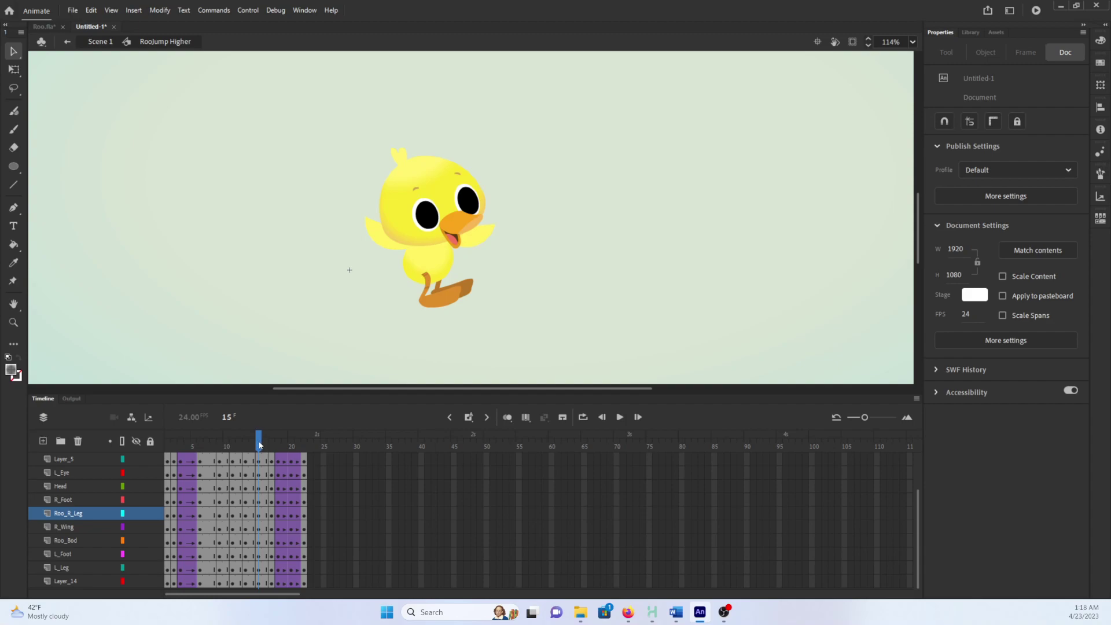
{"action": "key", "text": "F5"}
{"action": "key", "text": "F5"}
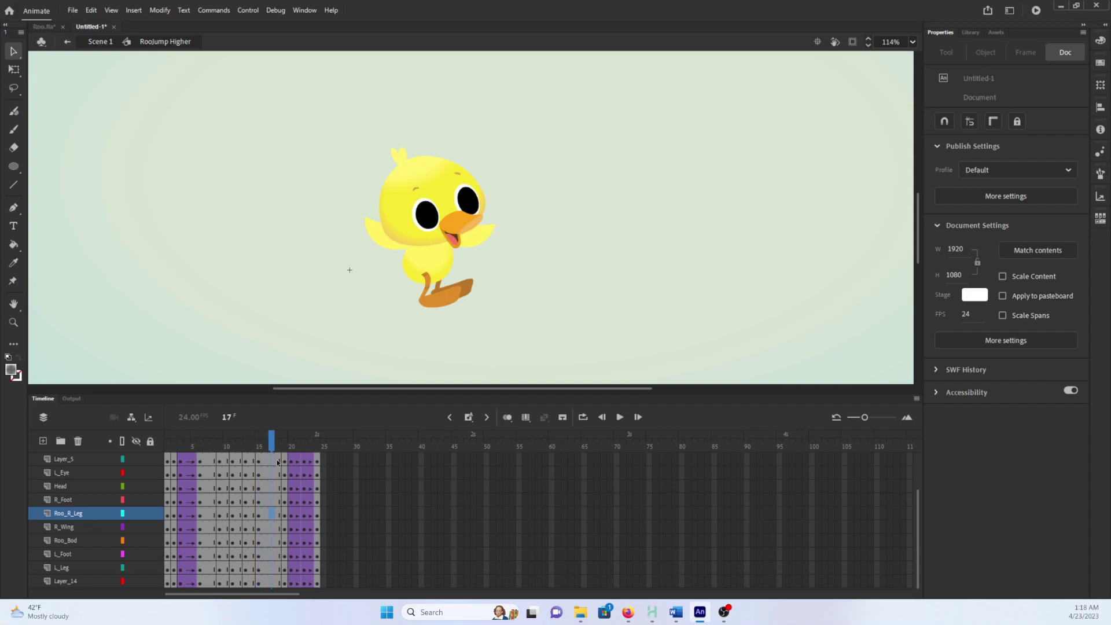
{"action": "left_click", "coordinate": [275, 460]}
{"action": "left_click", "coordinate": [274, 463]}
{"action": "scroll", "coordinate": [278, 470], "scroll_direction": "down", "scroll_amount": 2}
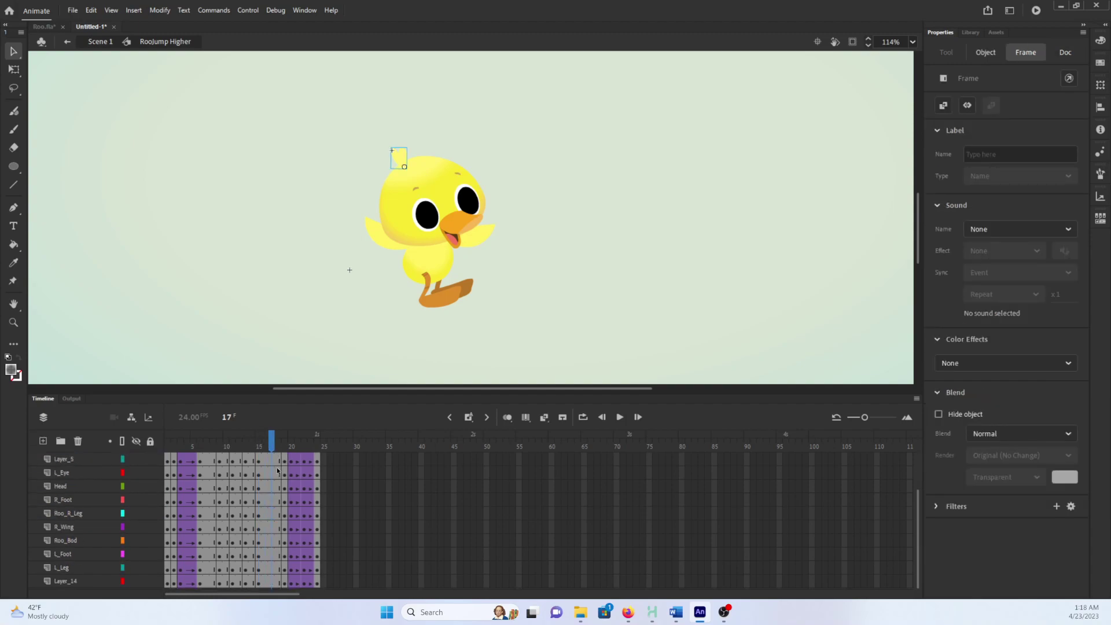
{"action": "left_click", "coordinate": [275, 580], "text": "shift"}
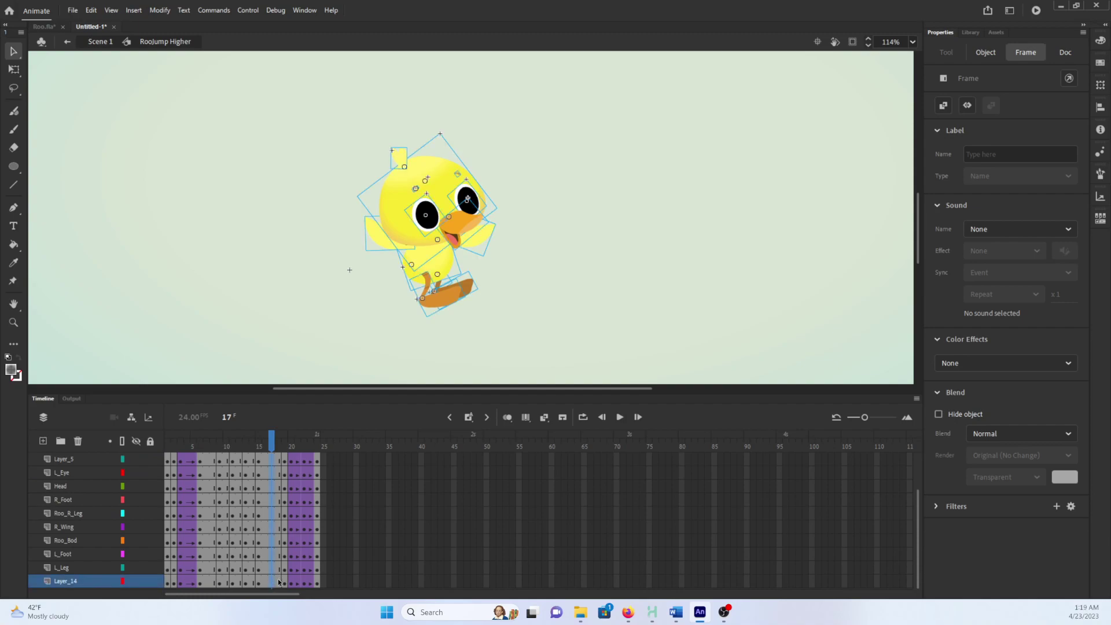
{"action": "left_click", "coordinate": [506, 417]}
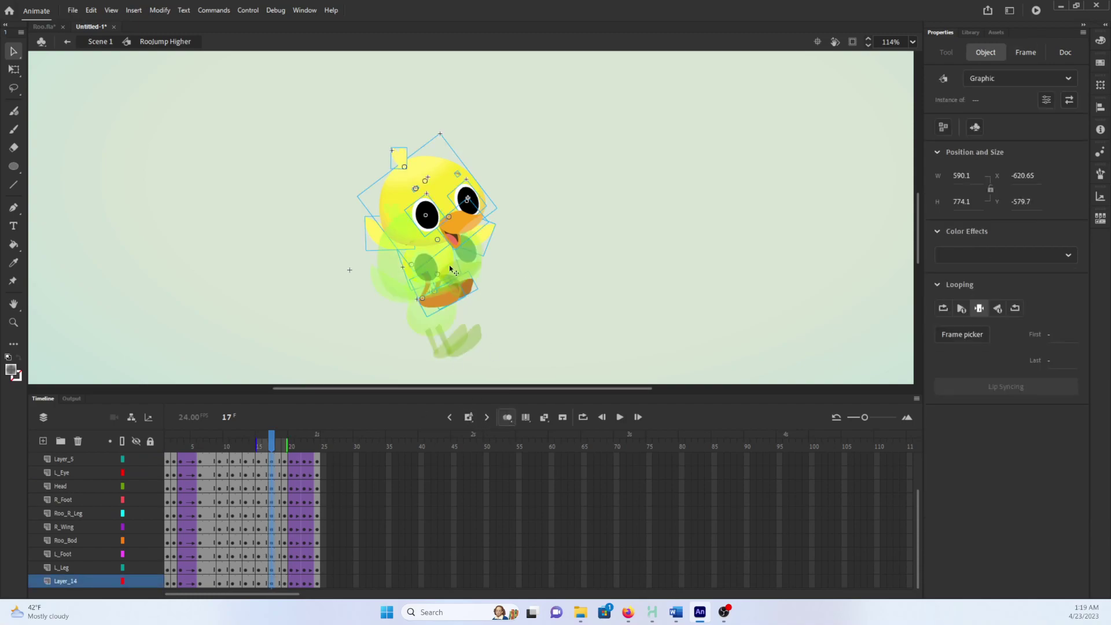
- Move the whole duck down and right at frame 17, then nudge the right foot into place
{"action": "left_click_drag", "start_coordinate": [437, 239], "coordinate": [439, 252]}
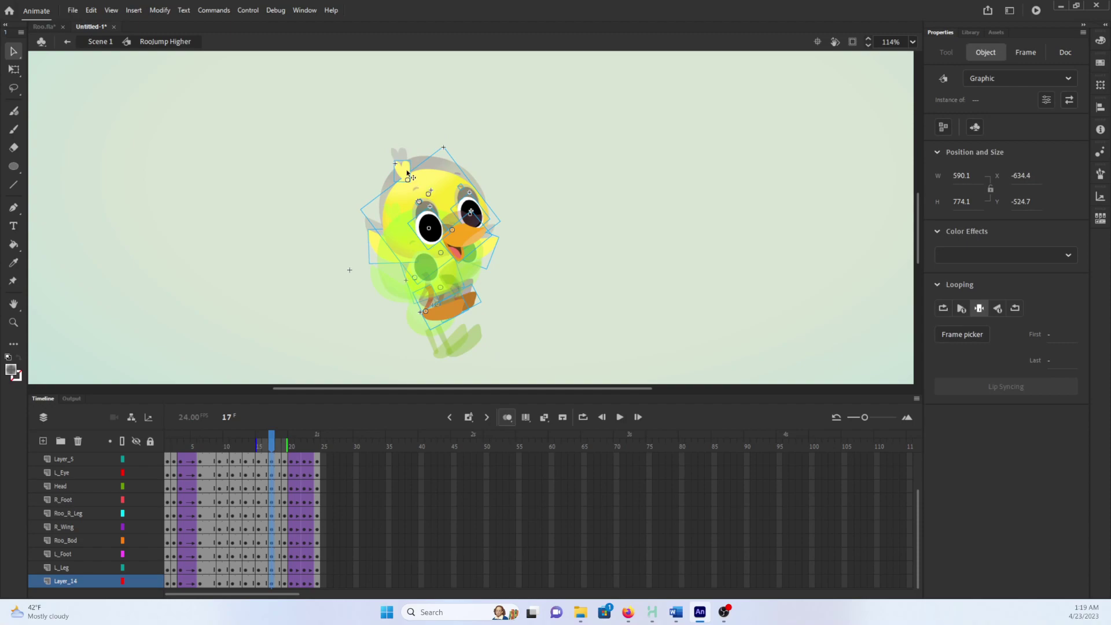
{"action": "left_click", "coordinate": [542, 305]}
{"action": "left_click", "coordinate": [506, 417]}
{"action": "left_click", "coordinate": [440, 317]}
{"action": "left_click_drag", "start_coordinate": [441, 316], "coordinate": [473, 295]}
- Adjust the right leg, check the frame 17–20 poses, and select the whole duck at frame 19
{"action": "left_click", "coordinate": [427, 311]}
{"action": "key", "text": "q"}
{"action": "key", "text": "v"}
{"action": "left_click", "coordinate": [471, 304]}
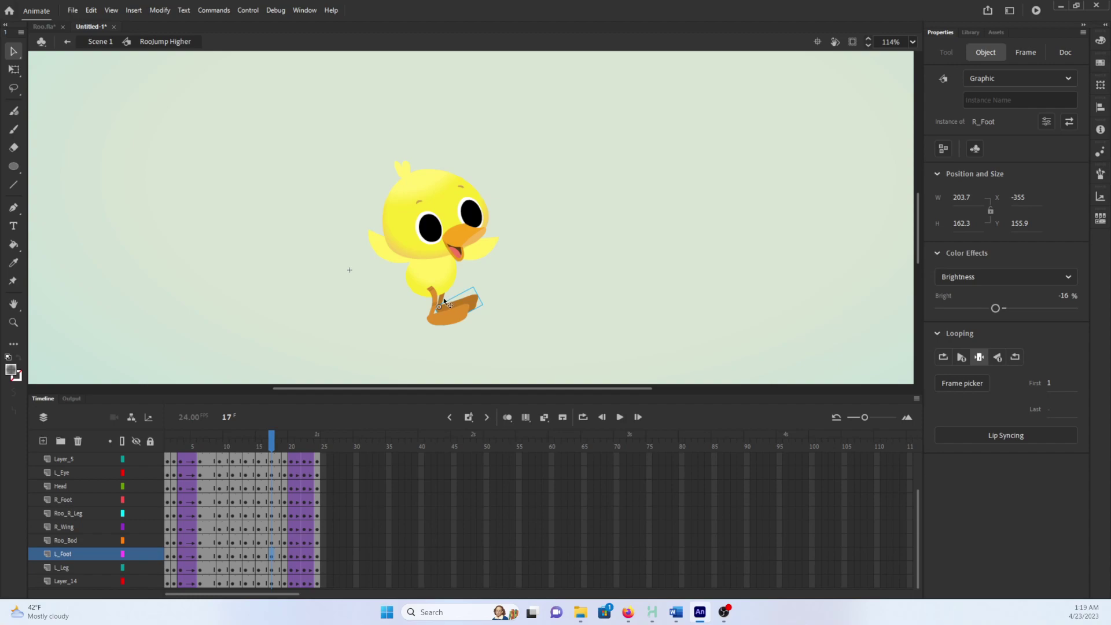
{"action": "left_click", "coordinate": [443, 301]}
{"action": "left_click", "coordinate": [421, 352]}
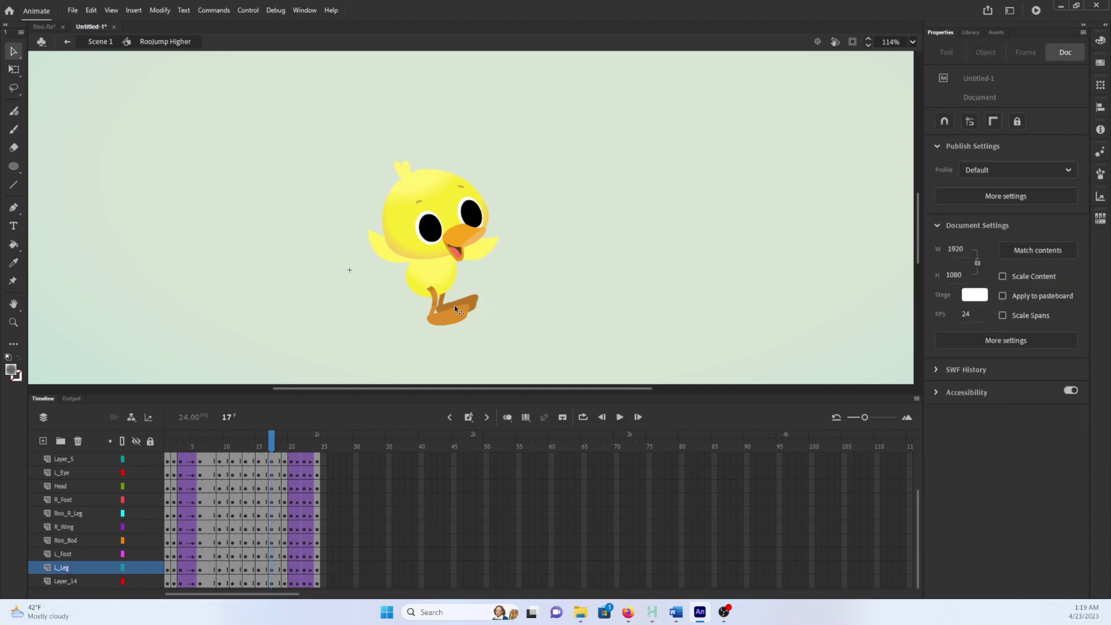
{"action": "left_click_drag", "start_coordinate": [275, 446], "coordinate": [292, 446]}
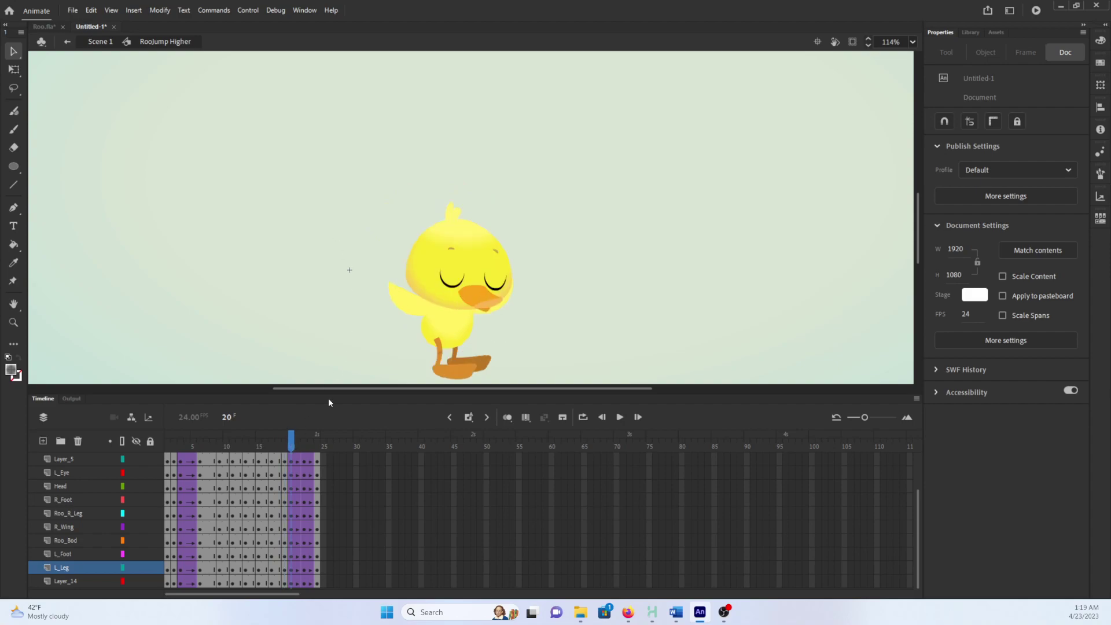
{"action": "left_click", "coordinate": [285, 452]}
{"action": "left_click_drag", "start_coordinate": [300, 172], "coordinate": [532, 381]}
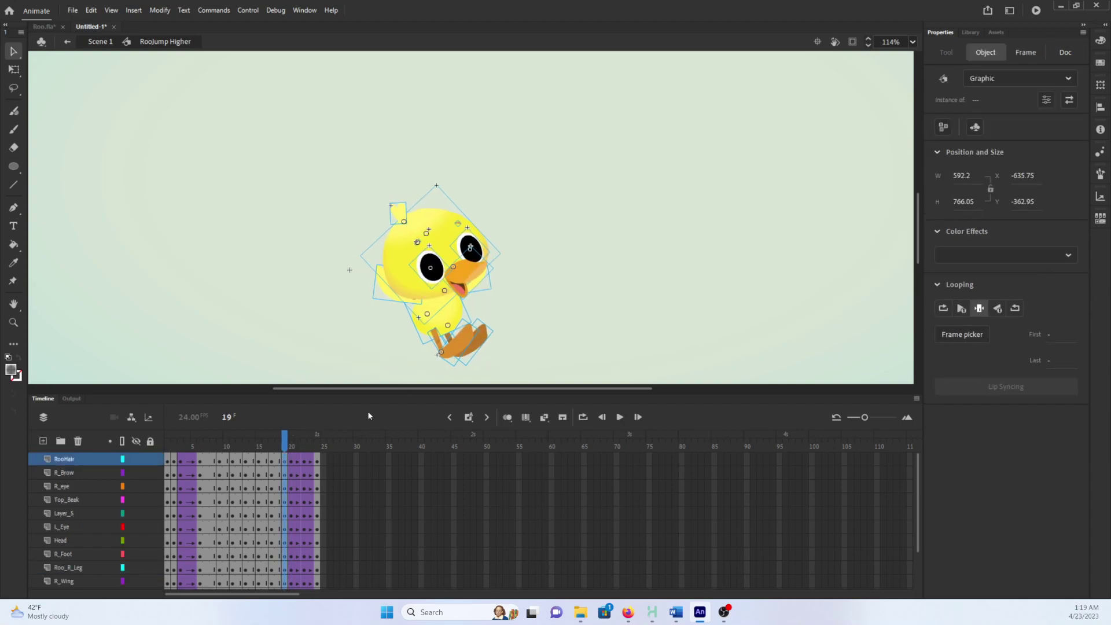
- Play and scrub the jump animation to inspect the duck's poses around frames 10–15
{"action": "key", "text": "Return"}
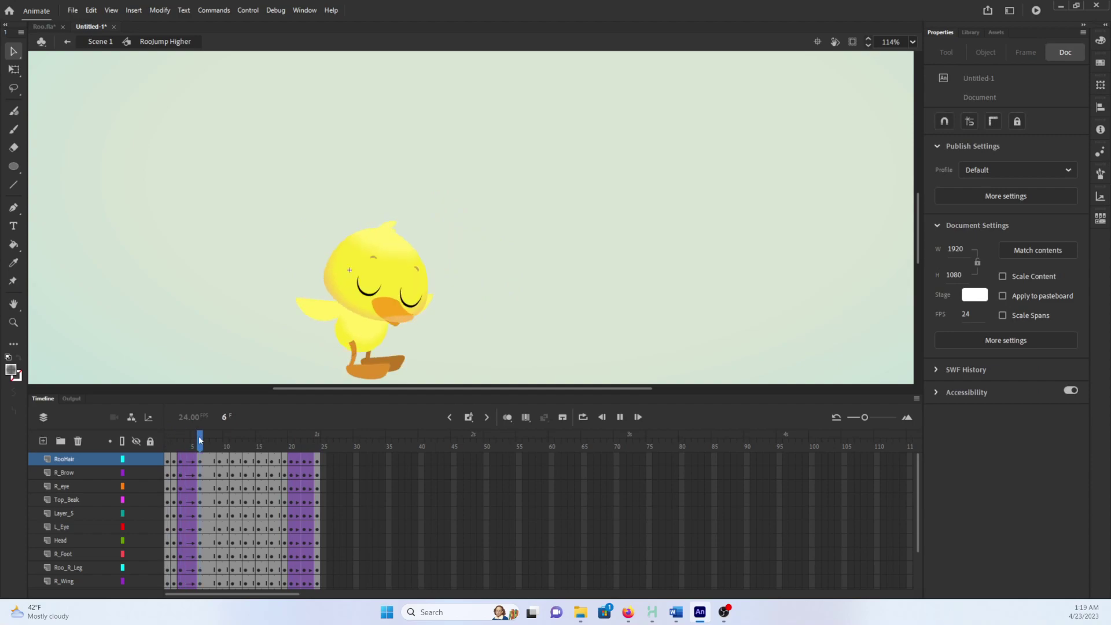
{"action": "key", "text": "h"}
{"action": "key", "text": "ctrl+minus"}
{"action": "key", "text": "Return"}
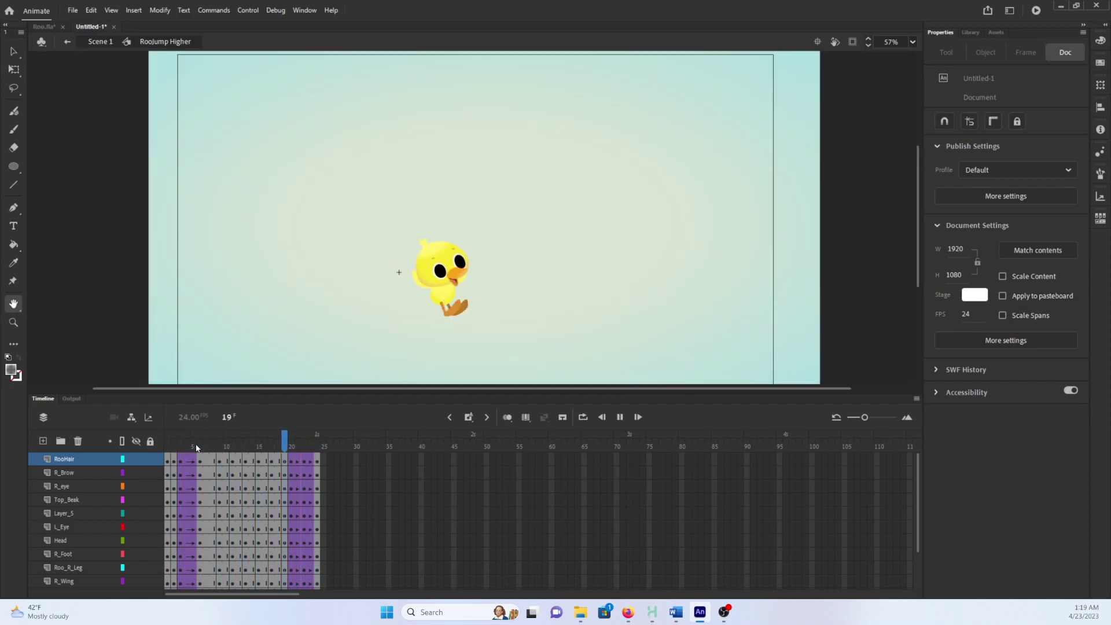
{"action": "left_click_drag", "start_coordinate": [218, 442], "coordinate": [232, 444]}
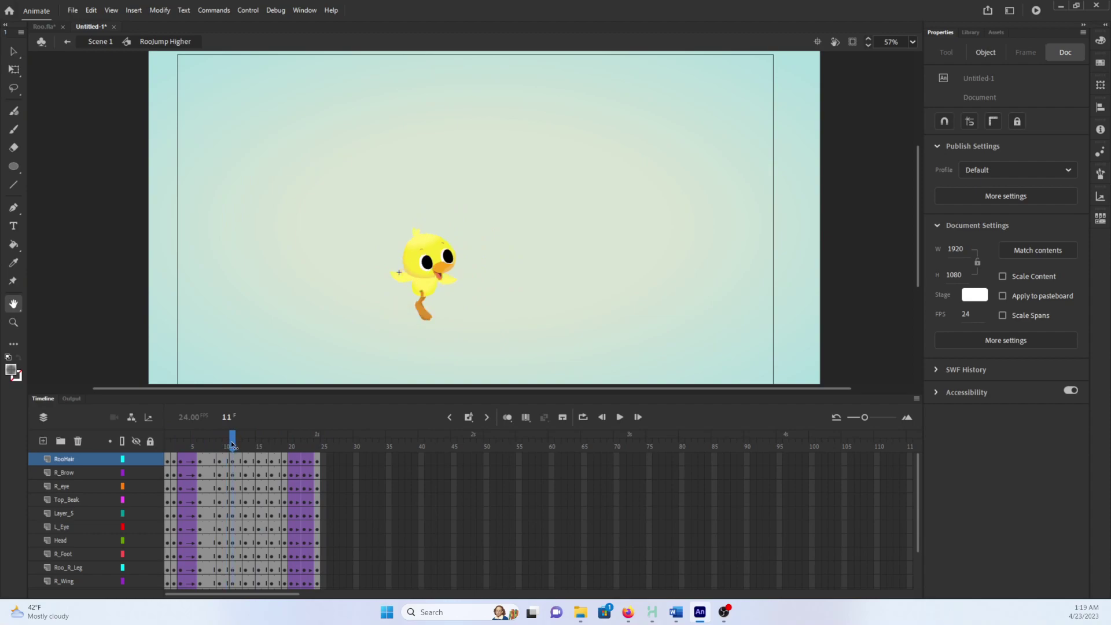
{"action": "key", "text": "v"}
{"action": "left_click_drag", "start_coordinate": [376, 215], "coordinate": [436, 273]}
{"action": "left_click_drag", "start_coordinate": [233, 446], "coordinate": [358, 440]}
{"action": "key", "text": "Return"}
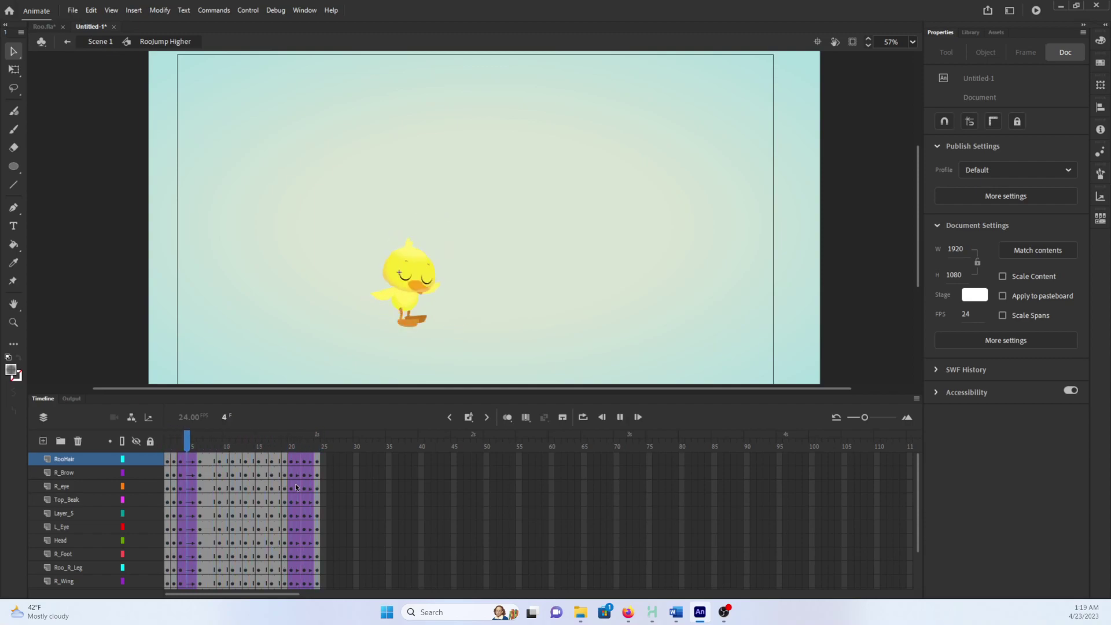
{"action": "left_click_drag", "start_coordinate": [226, 442], "coordinate": [253, 441]}
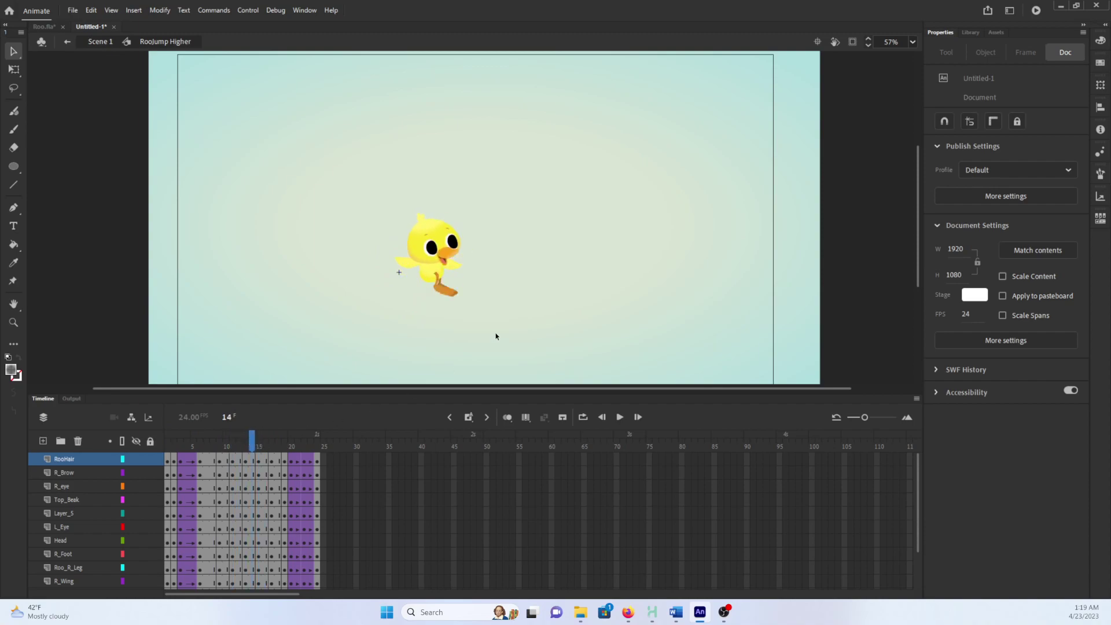
- Zoom the duck to 114% and nudge its right foot slightly down-left
{"action": "key", "text": "z"}
{"action": "left_click", "coordinate": [441, 289]}
{"action": "key", "text": "v"}
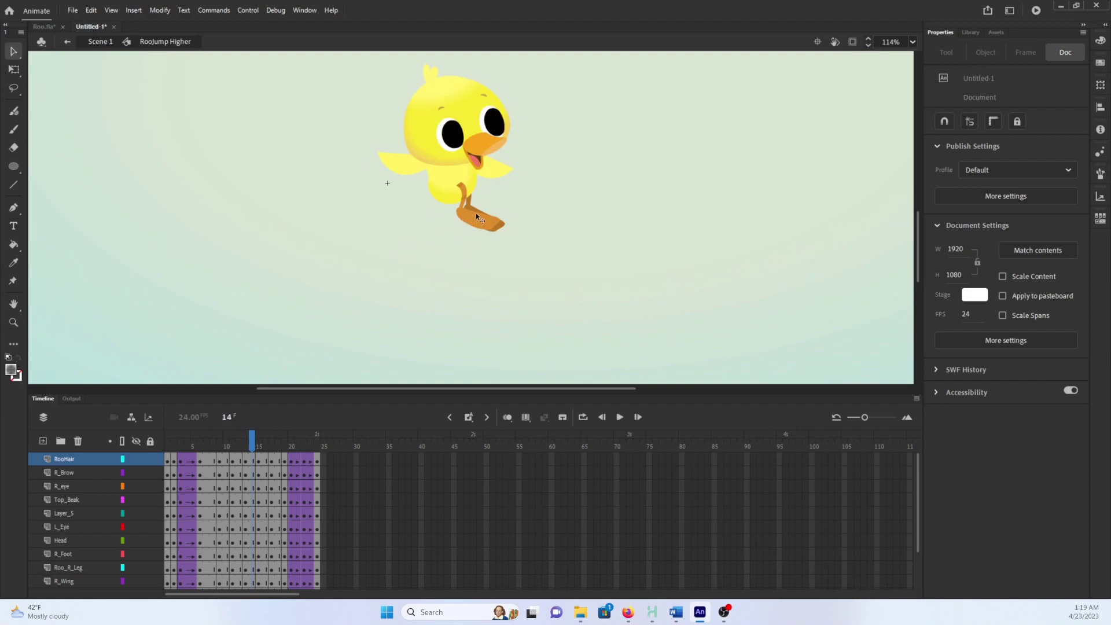
{"action": "left_click", "coordinate": [477, 216]}
{"action": "left_click_drag", "start_coordinate": [463, 199], "coordinate": [453, 207]}
{"action": "left_click", "coordinate": [468, 202], "text": "shift"}
{"action": "left_click", "coordinate": [470, 207]}
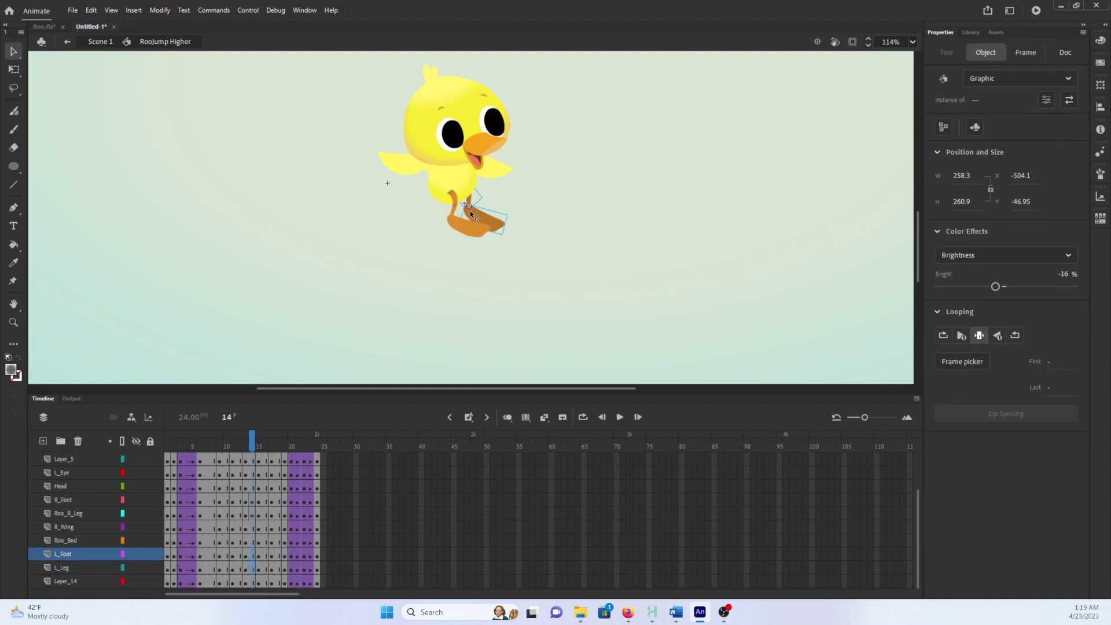
{"action": "left_click", "coordinate": [464, 216], "text": "shift"}
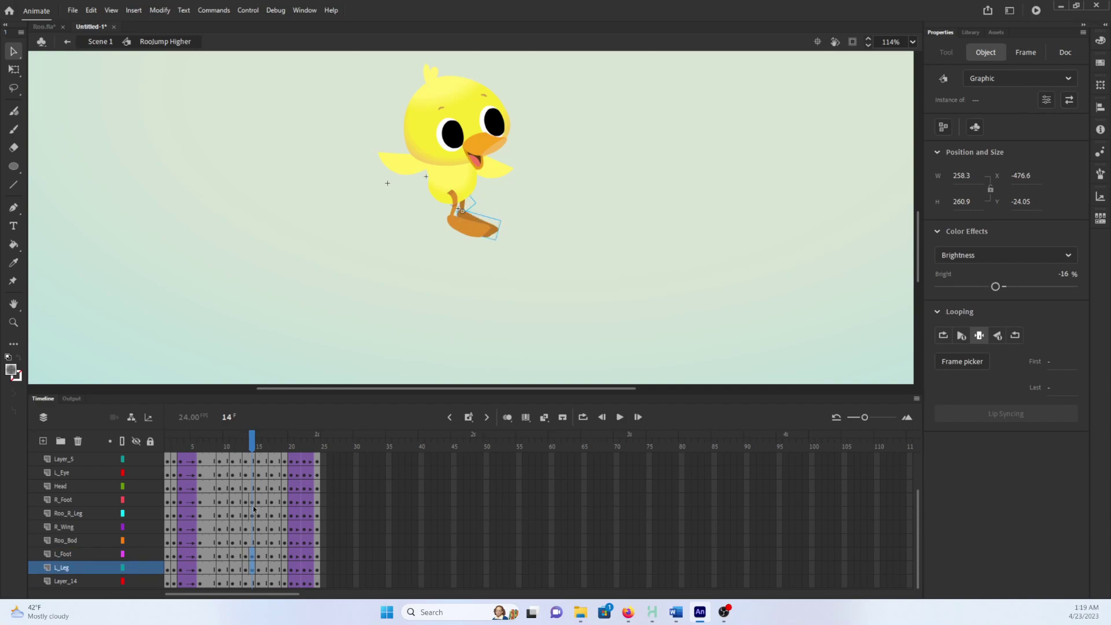
- Select the L_Foot and L_Leg frames at frame 14, then view the pose at frame 12
{"action": "left_click", "coordinate": [250, 566]}
{"action": "left_click", "coordinate": [246, 557]}
{"action": "left_click", "coordinate": [252, 566]}
{"action": "left_click", "coordinate": [253, 561]}
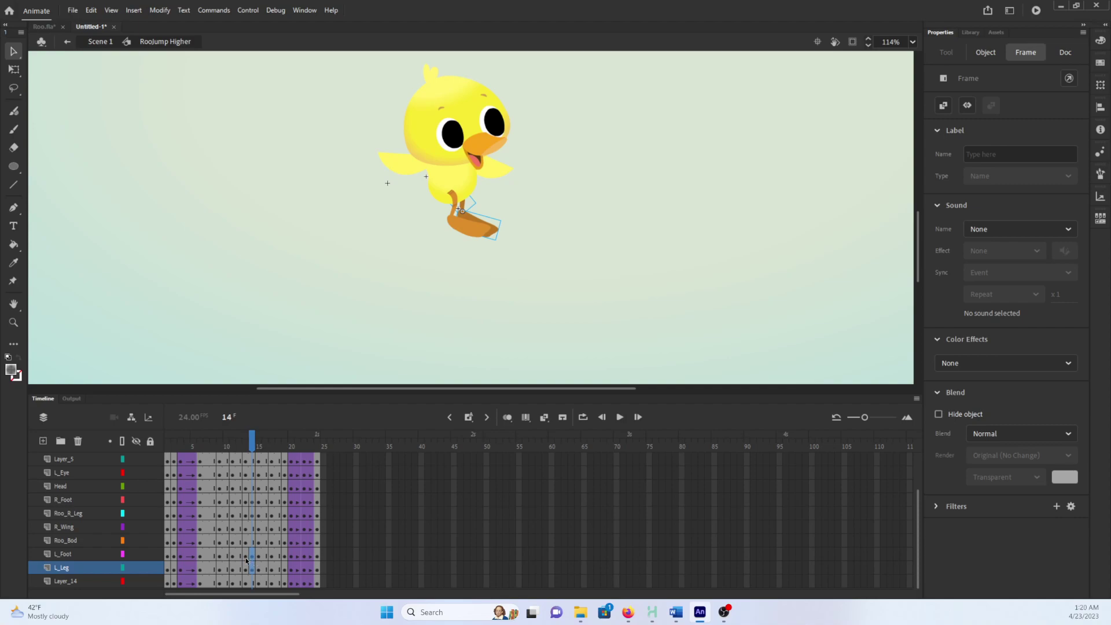
{"action": "left_click", "coordinate": [248, 440]}
{"action": "left_click_drag", "start_coordinate": [245, 440], "coordinate": [253, 443]}
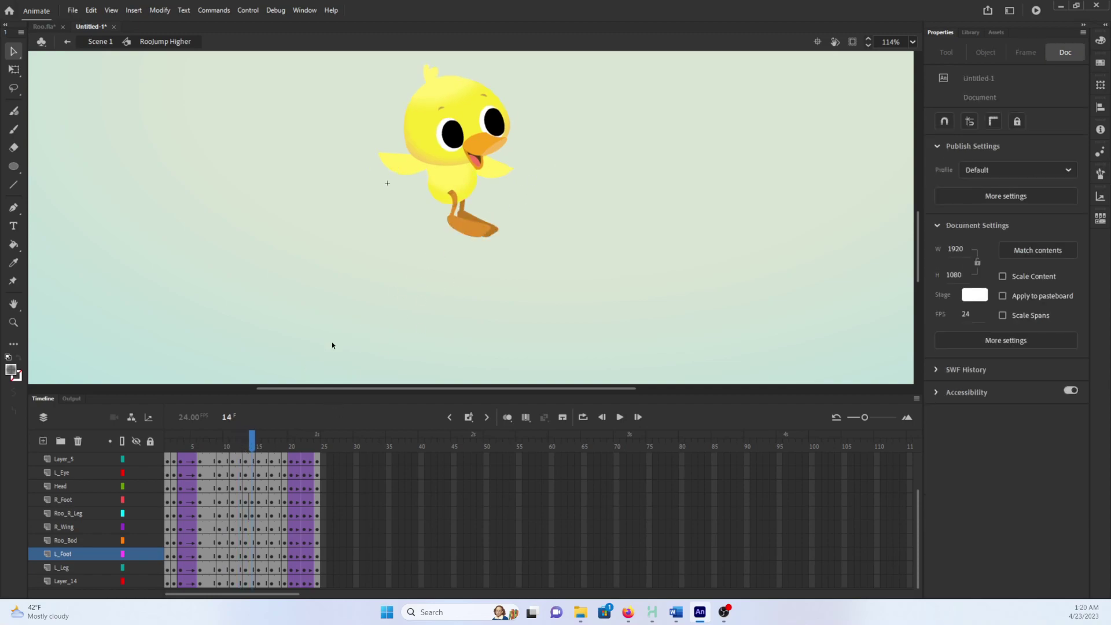
- Select the R_Foot and Roo_R_Leg frames, narrowing the selection to frame 13
{"action": "left_click", "coordinate": [255, 501]}
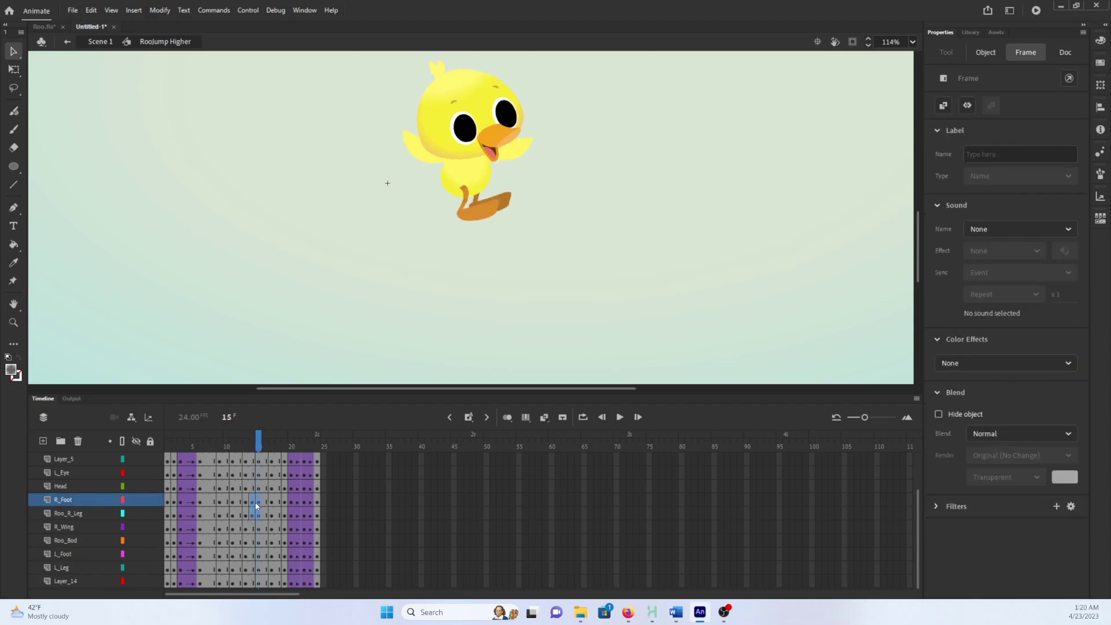
{"action": "left_click", "coordinate": [253, 514]}
{"action": "left_click", "coordinate": [247, 501]}
{"action": "left_click", "coordinate": [253, 514]}
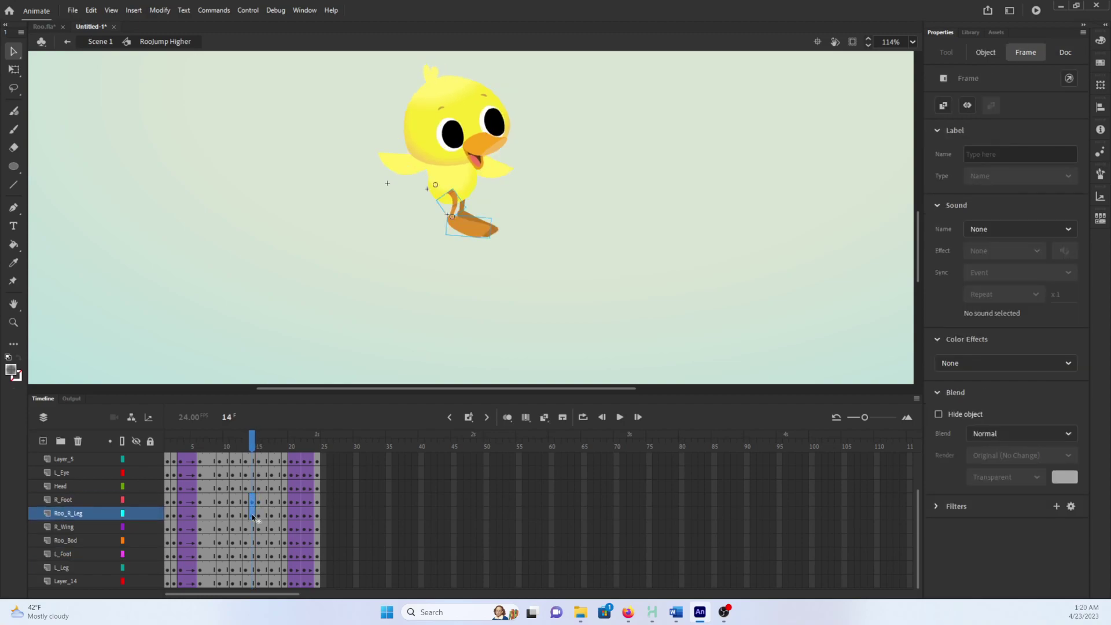
{"action": "left_click_drag", "start_coordinate": [248, 514], "coordinate": [251, 513]}
- Replay the jump to check the landing poses, stopping at mid-jump frame 13
{"action": "left_click_drag", "start_coordinate": [247, 447], "coordinate": [212, 446]}
{"action": "key", "text": "Return"}
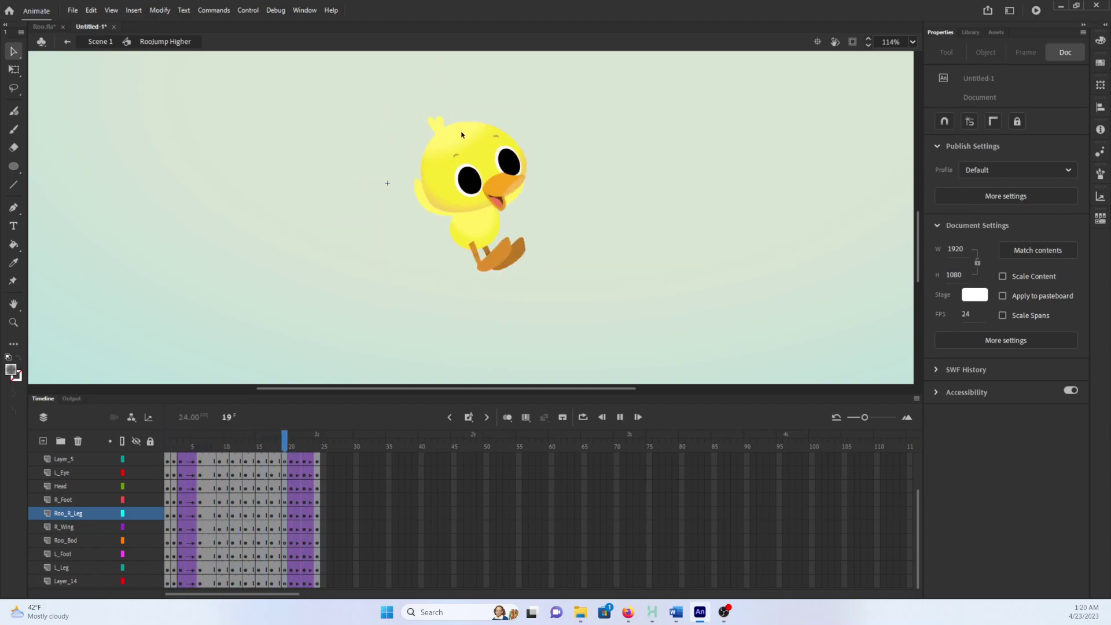
{"action": "key", "text": "Return"}
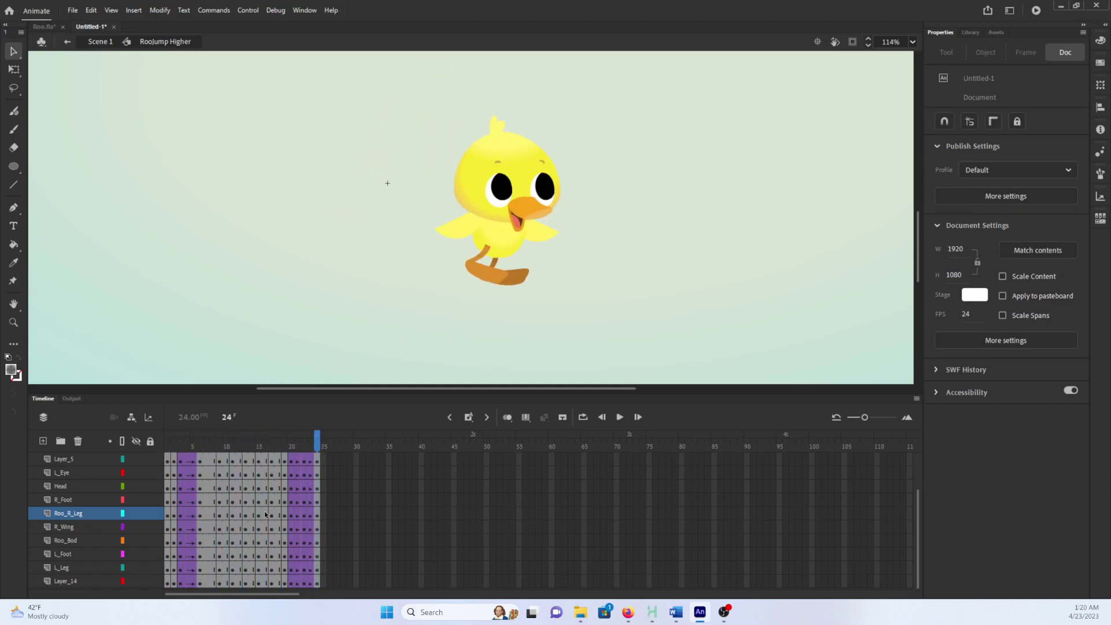
{"action": "key", "text": "Return"}
{"action": "left_click", "coordinate": [245, 446]}
{"action": "mouse_move", "coordinate": [248, 447]}
{"action": "left_mouse_down"}
{"action": "mouse_move", "coordinate": [263, 446]}
{"action": "mouse_move", "coordinate": [252, 447]}
{"action": "left_mouse_up"}
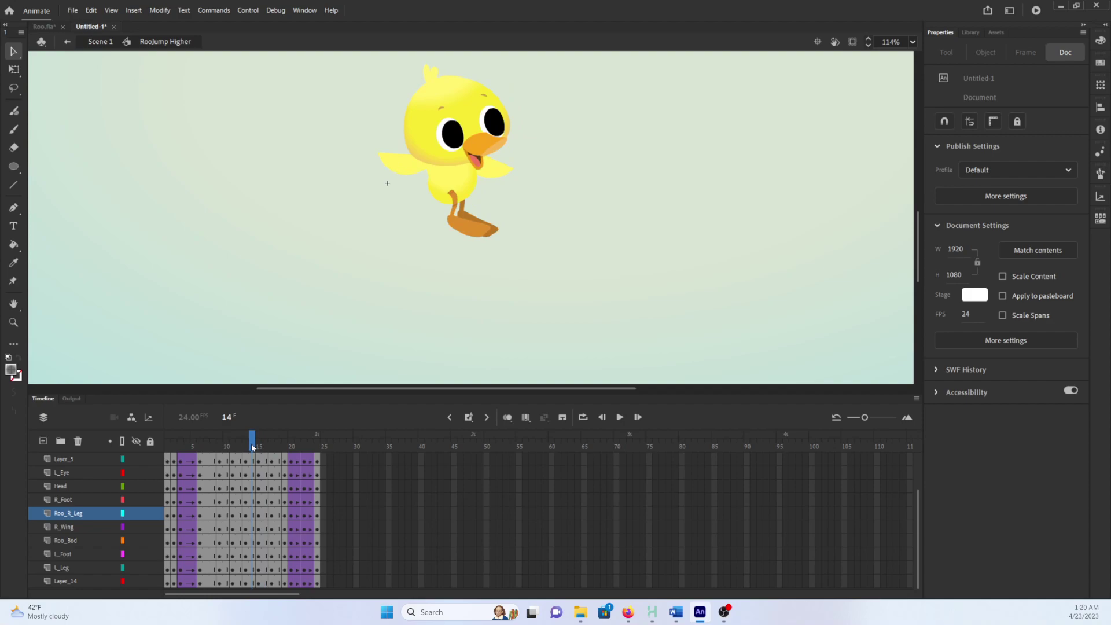
{"action": "key", "text": "F5"}
{"action": "left_click_drag", "start_coordinate": [255, 446], "coordinate": [136, 444]}
{"action": "key", "text": "F5"}
{"action": "key", "text": "Return"}
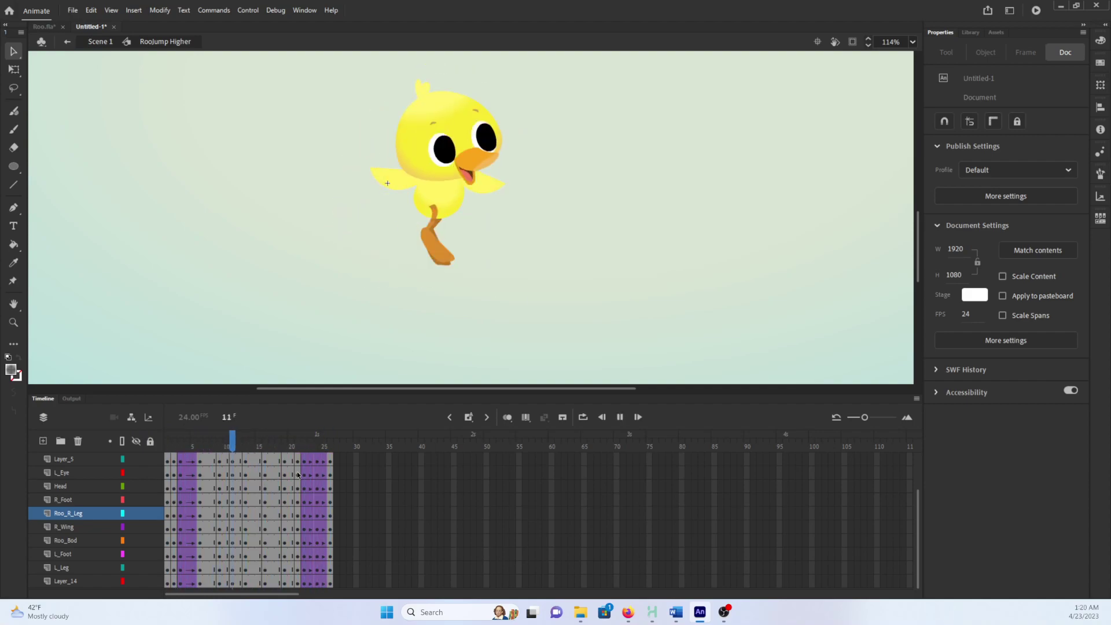
{"action": "key", "text": "Return"}
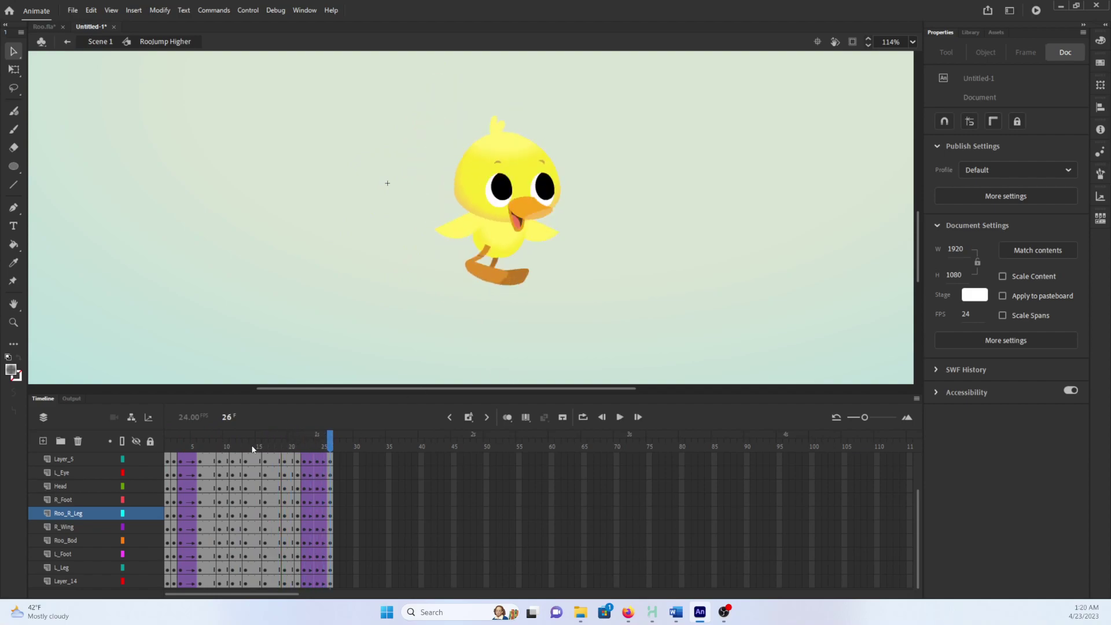
{"action": "mouse_move", "coordinate": [250, 449]}
{"action": "left_mouse_down"}
{"action": "mouse_move", "coordinate": [223, 445]}
{"action": "mouse_move", "coordinate": [246, 444]}
{"action": "left_mouse_up"}
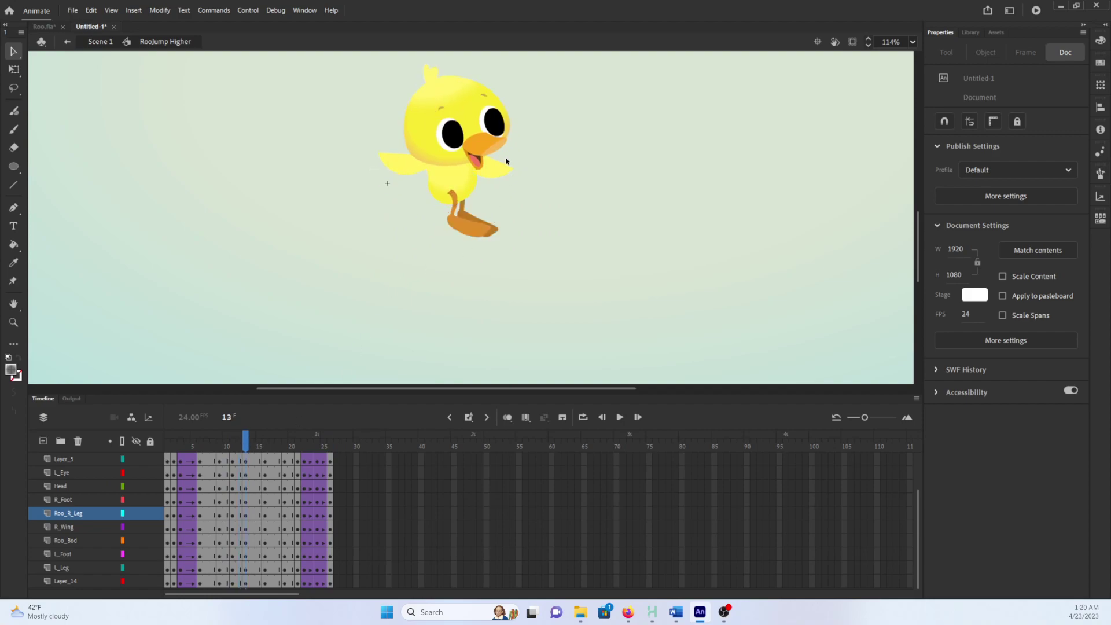
- At frame 14, rotate the back wing to a new angle and the front wing more upright
{"action": "left_click", "coordinate": [484, 172]}
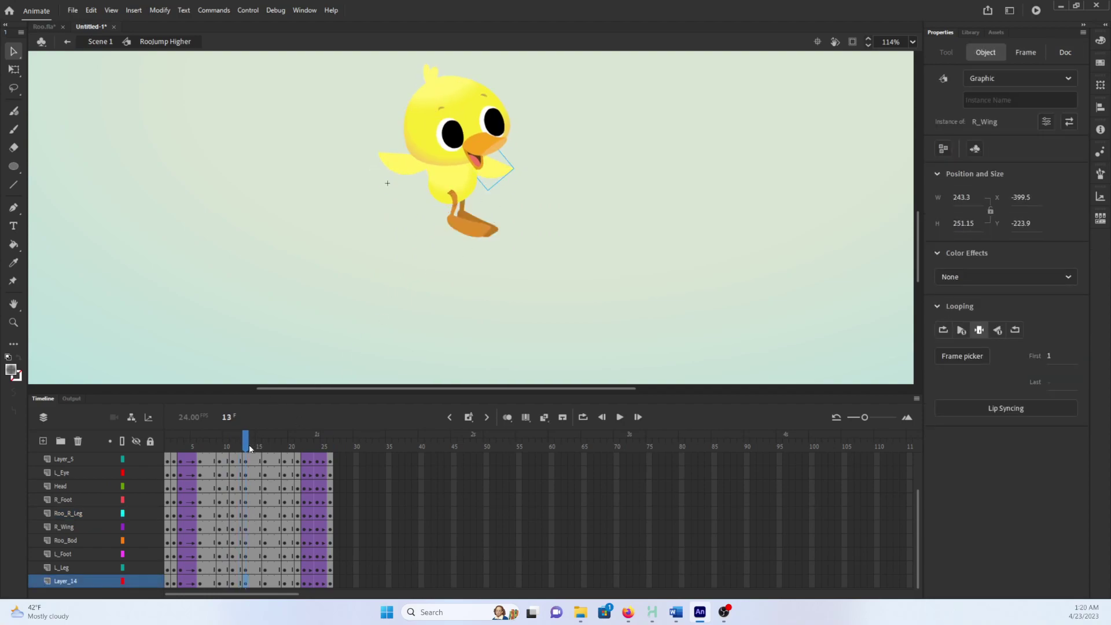
{"action": "left_click", "coordinate": [247, 447]}
{"action": "left_click", "coordinate": [251, 446]}
{"action": "left_click", "coordinate": [405, 196]}
{"action": "left_click", "coordinate": [395, 180]}
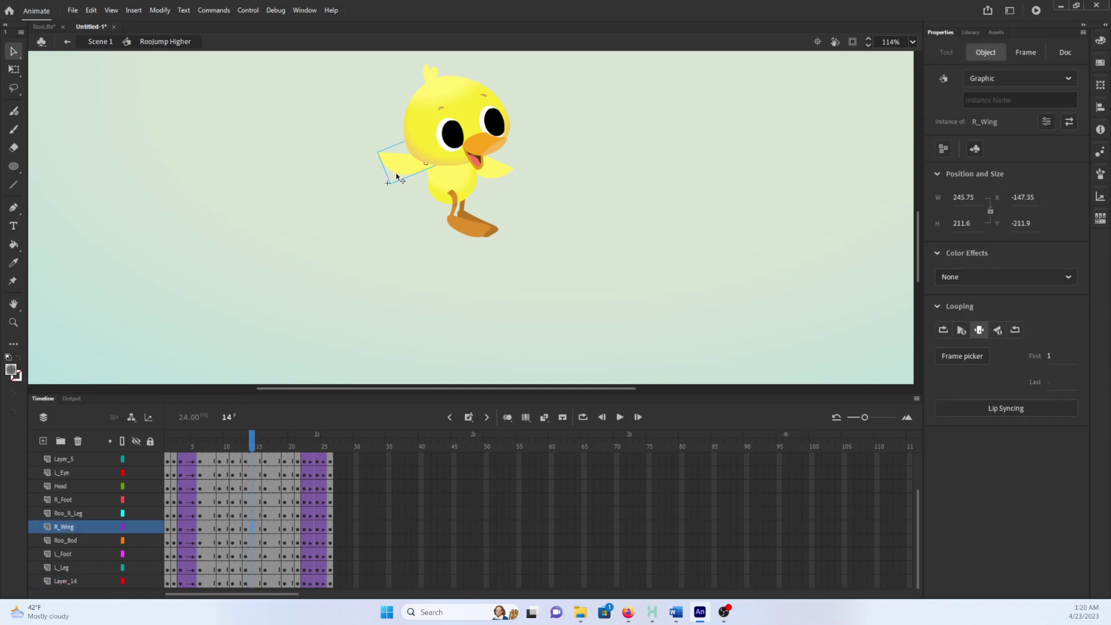
{"action": "key", "text": "q"}
{"action": "left_click_drag", "start_coordinate": [395, 200], "coordinate": [431, 220]}
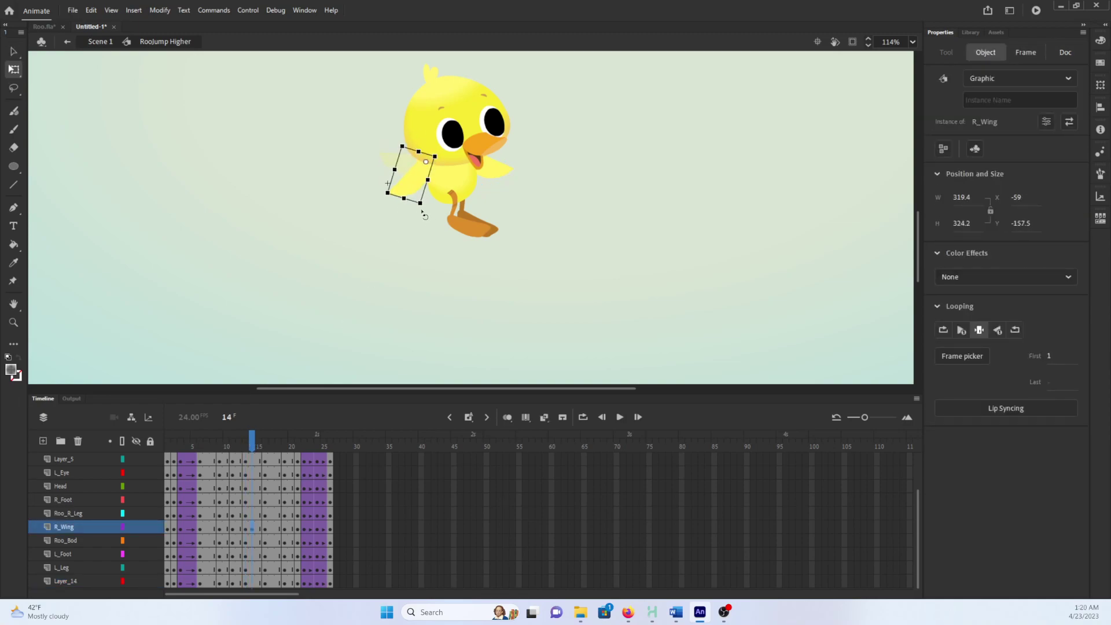
{"action": "left_click", "coordinate": [512, 169]}
{"action": "left_click_drag", "start_coordinate": [531, 180], "coordinate": [521, 200]}
- Re-angle both wings at frames 15 and 16, turning the front wing about 28° clockwise at 16
{"action": "left_click", "coordinate": [258, 529]}
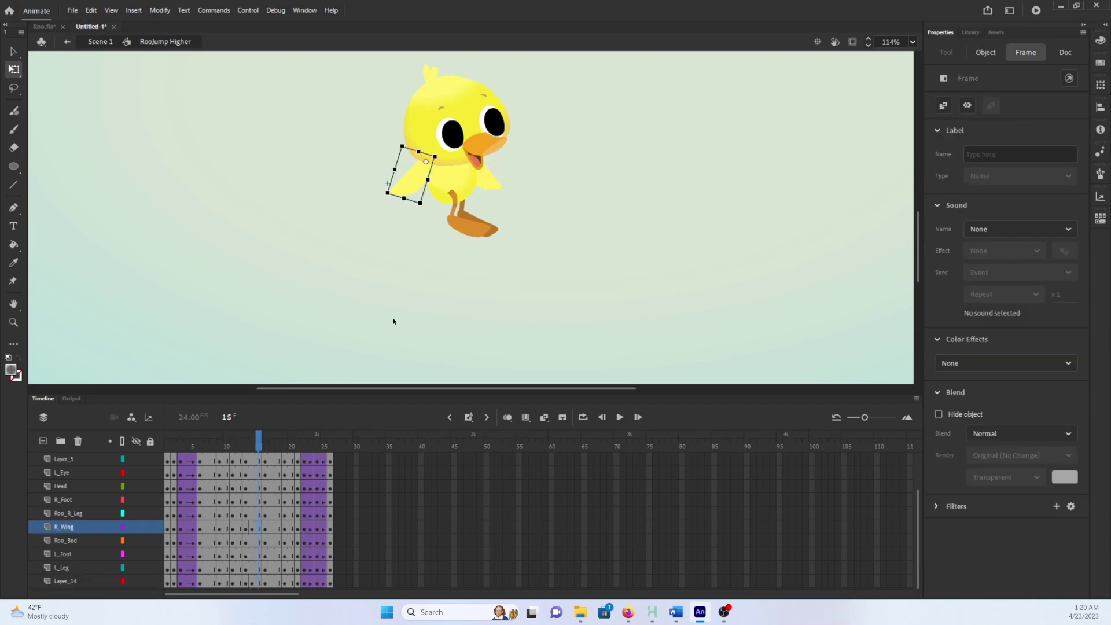
{"action": "left_click_drag", "start_coordinate": [421, 215], "coordinate": [403, 185]}
{"action": "left_click", "coordinate": [489, 168]}
{"action": "left_click_drag", "start_coordinate": [509, 202], "coordinate": [526, 162]}
{"action": "left_click_drag", "start_coordinate": [260, 447], "coordinate": [265, 448]}
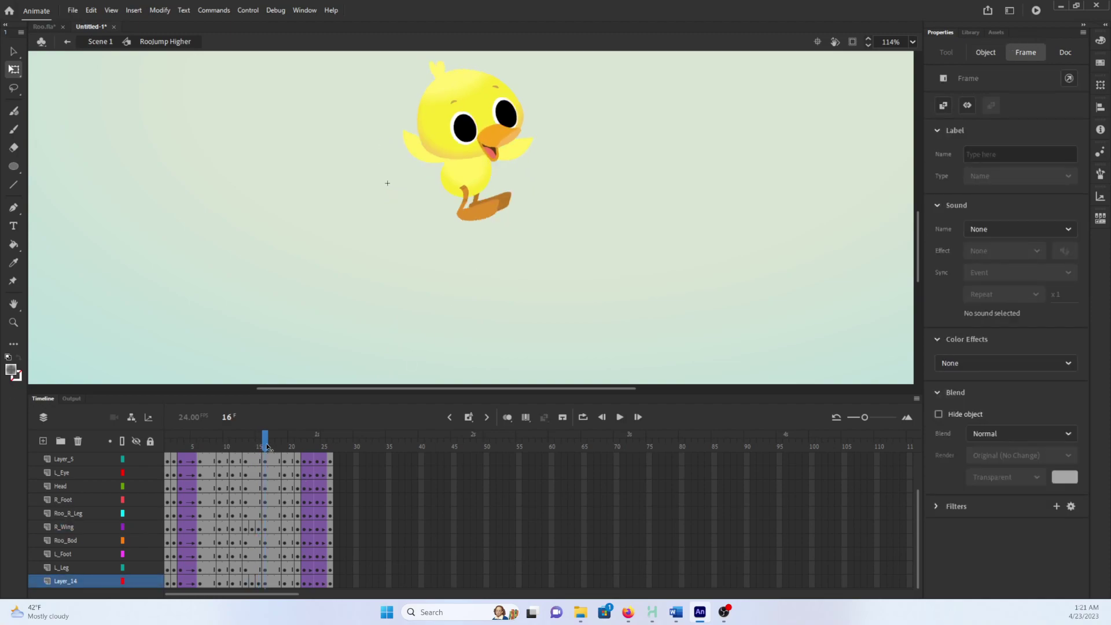
{"action": "left_click", "coordinate": [394, 210]}
{"action": "left_click", "coordinate": [420, 159]}
{"action": "left_click_drag", "start_coordinate": [405, 173], "coordinate": [422, 214]}
{"action": "left_click", "coordinate": [520, 162]}
{"action": "left_click_drag", "start_coordinate": [525, 178], "coordinate": [514, 196]}
- At frame 17, rotate the back wing upward and re-angle the front wing
{"action": "left_click", "coordinate": [269, 447]}
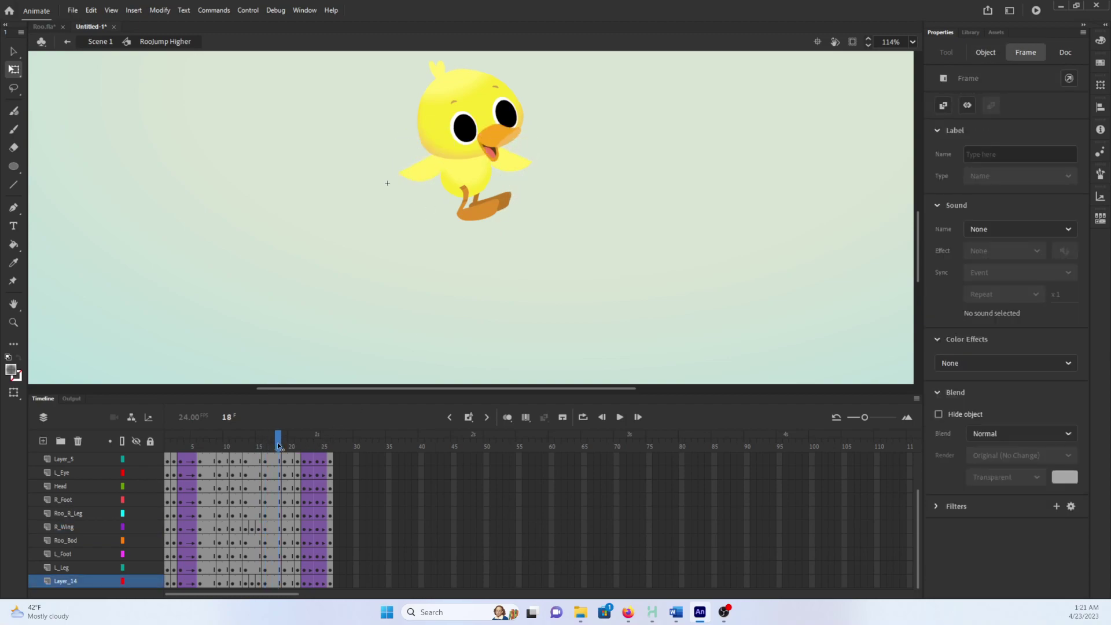
{"action": "left_click", "coordinate": [272, 445]}
{"action": "left_click", "coordinate": [425, 180]}
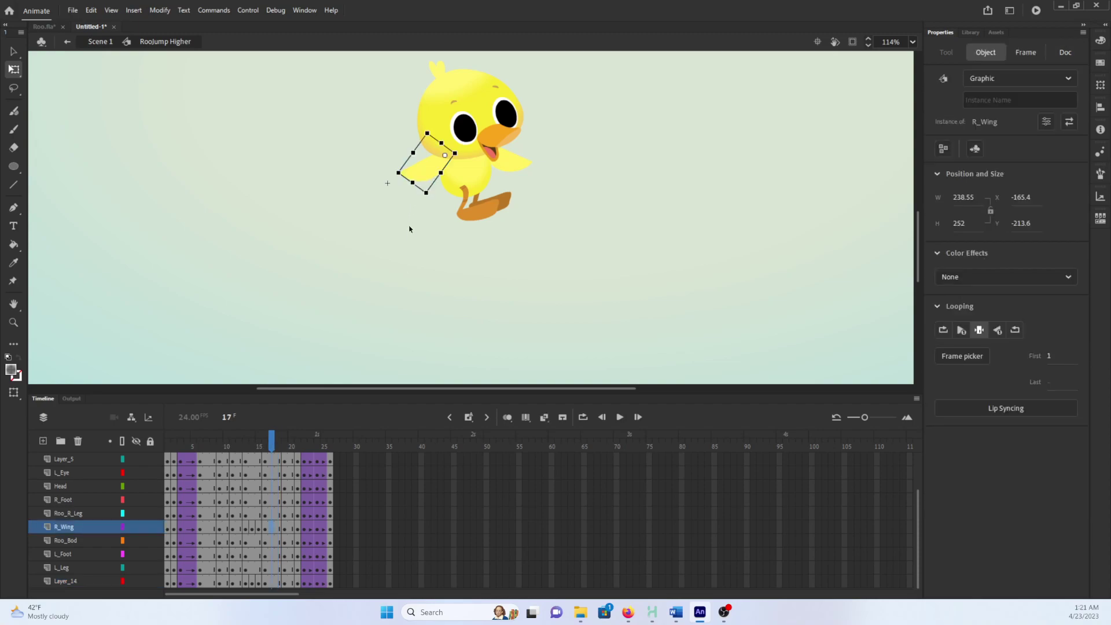
{"action": "left_click_drag", "start_coordinate": [429, 206], "coordinate": [399, 180]}
{"action": "left_click", "coordinate": [526, 164]}
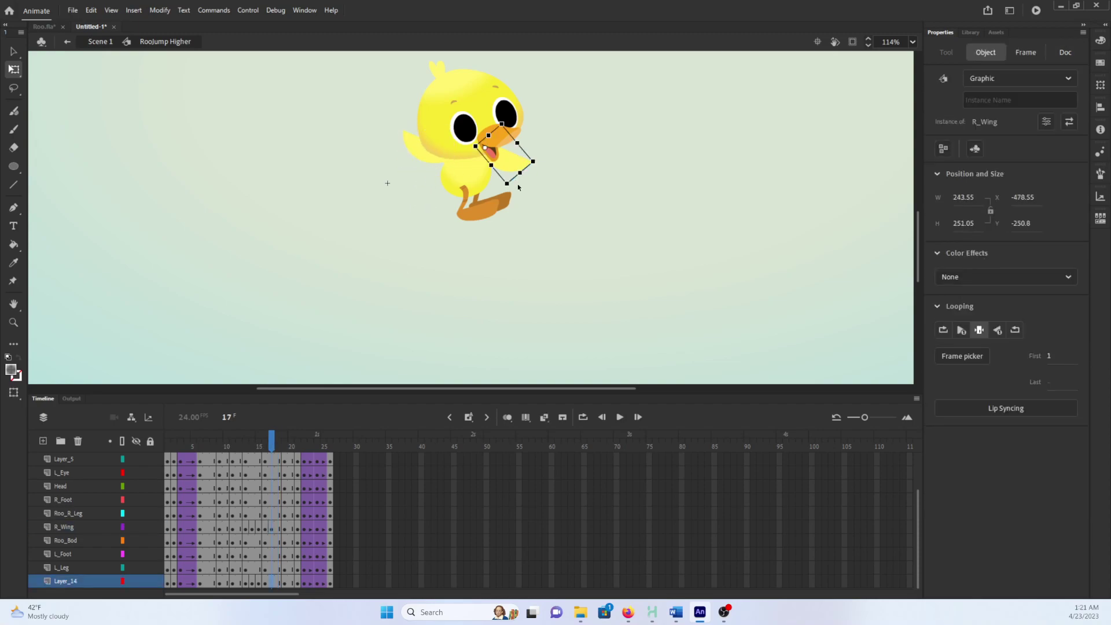
{"action": "left_click_drag", "start_coordinate": [521, 194], "coordinate": [534, 149]}
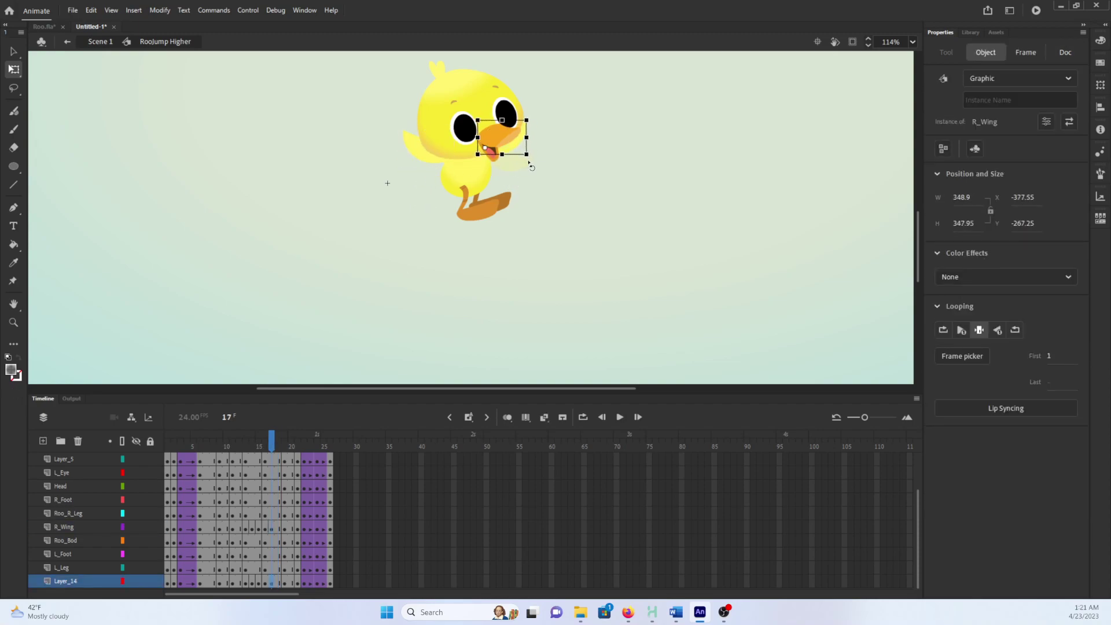
- Re-angle both wings at frame 18, level the front wing at frame 19, and preview the jump
{"action": "left_click", "coordinate": [278, 581]}
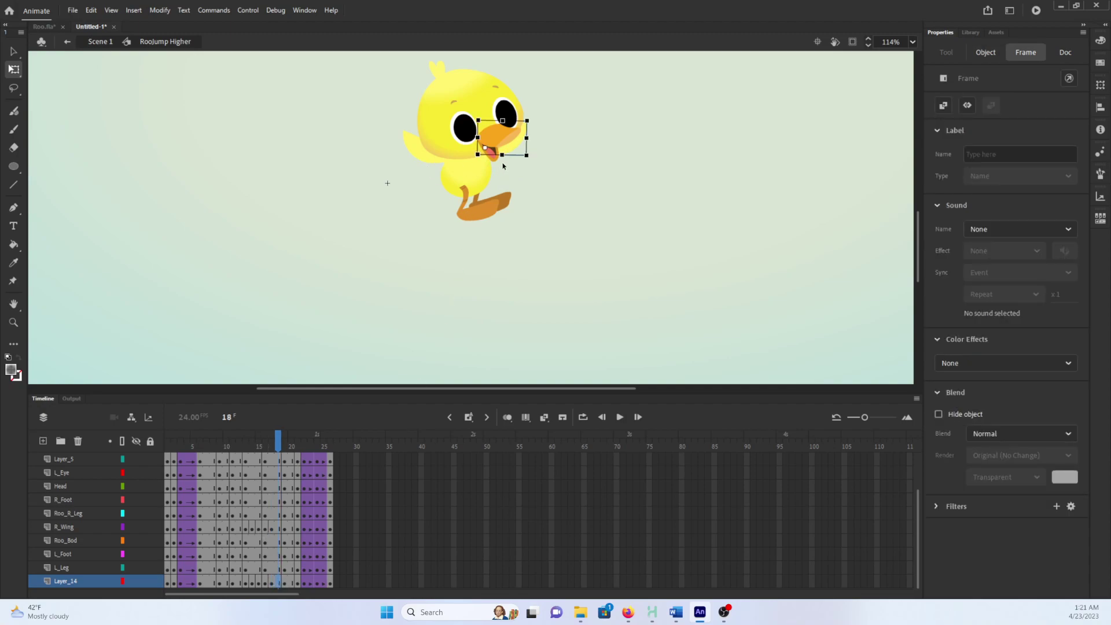
{"action": "left_click_drag", "start_coordinate": [532, 169], "coordinate": [521, 183]}
{"action": "left_click", "coordinate": [416, 141]}
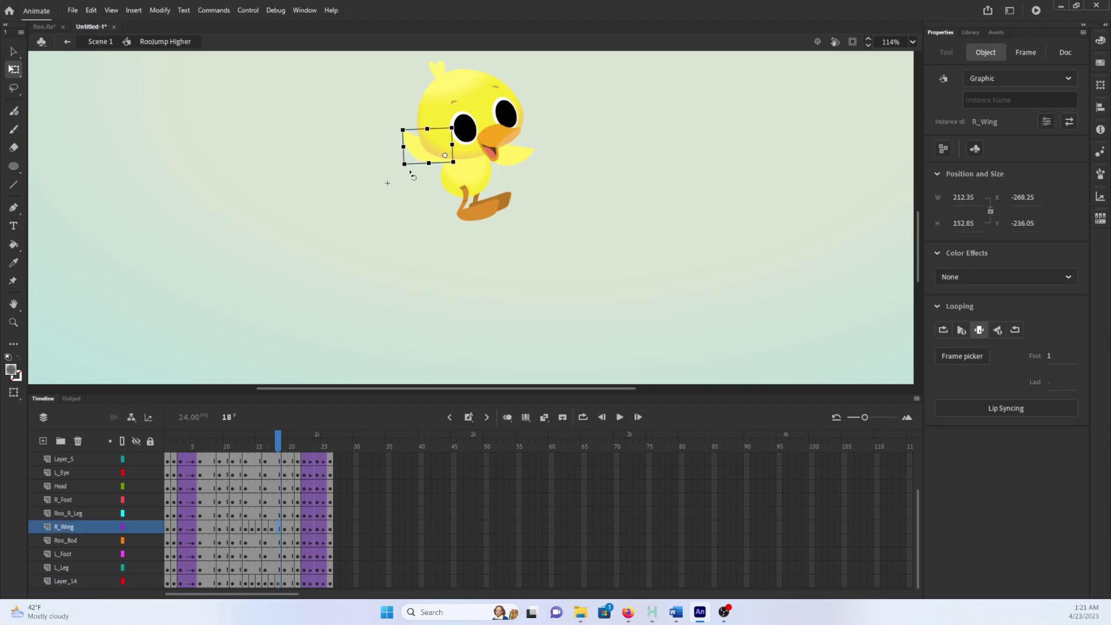
{"action": "left_click_drag", "start_coordinate": [408, 178], "coordinate": [426, 206]}
{"action": "left_click_drag", "start_coordinate": [283, 451], "coordinate": [289, 452]}
{"action": "left_click", "coordinate": [528, 167]}
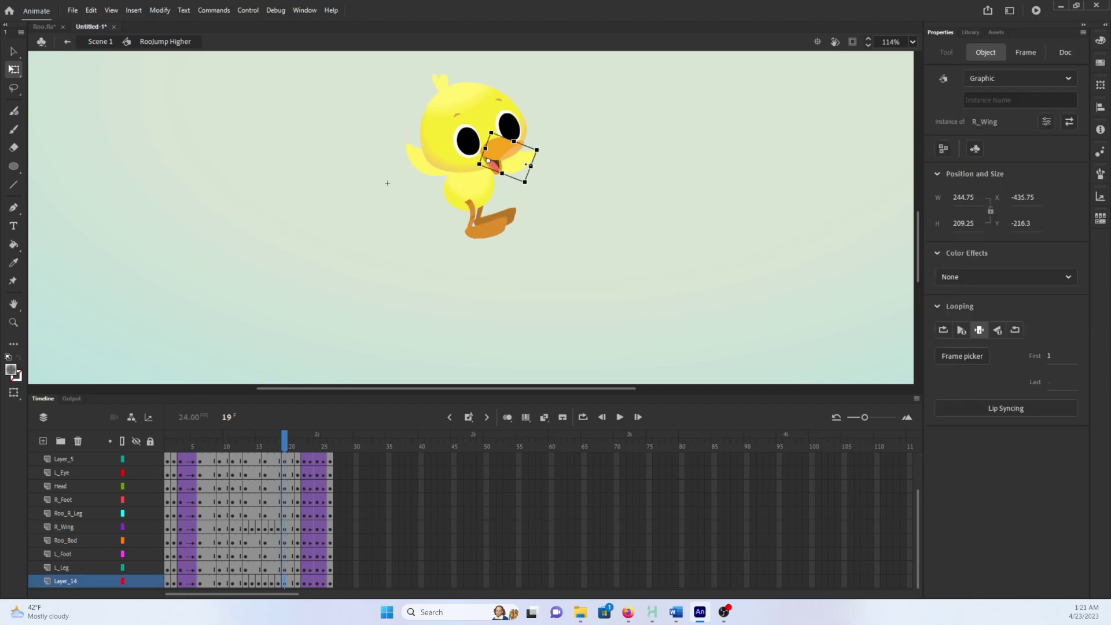
{"action": "left_click_drag", "start_coordinate": [532, 188], "coordinate": [534, 175]}
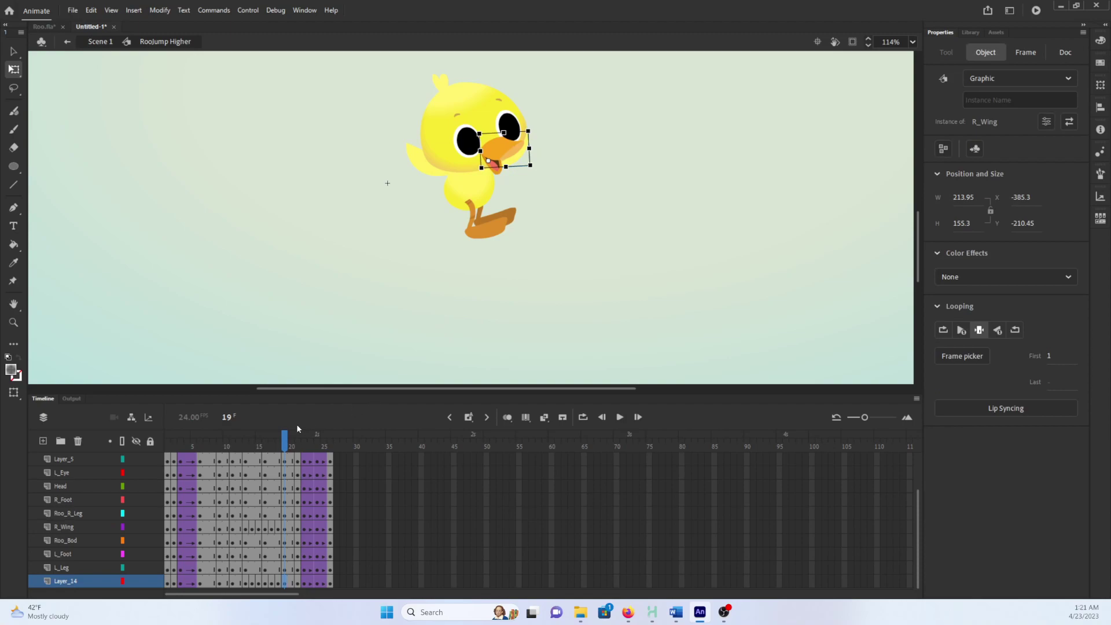
{"action": "left_click_drag", "start_coordinate": [286, 446], "coordinate": [299, 454]}
{"action": "key", "text": "Return"}
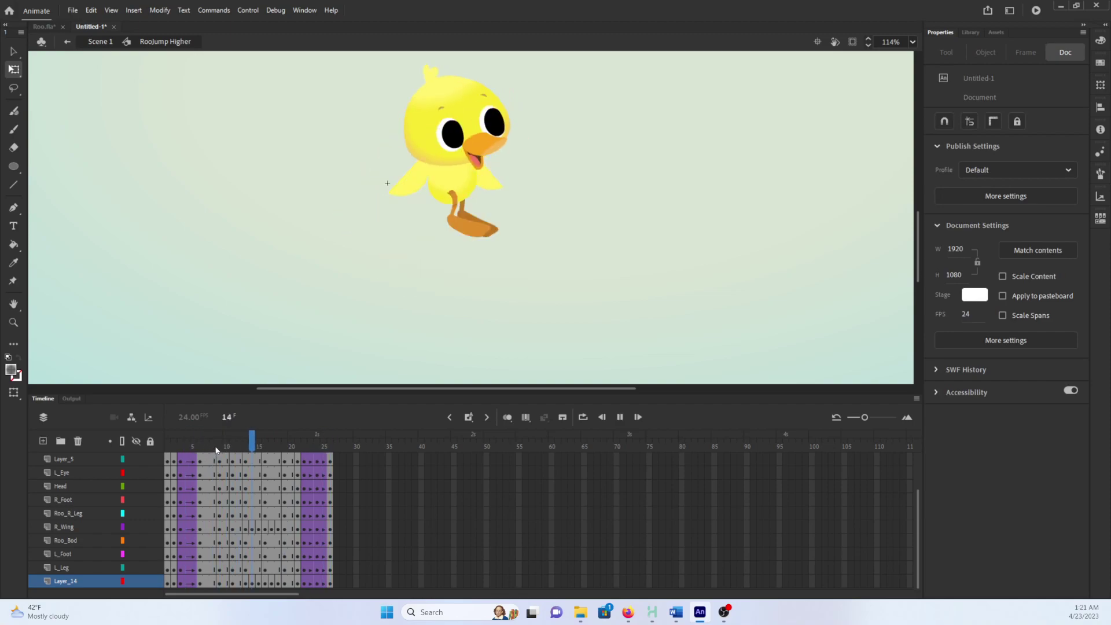
- Fit the stage, replay the jump and scrub frames 11–15 to inspect the wings
{"action": "double_click", "coordinate": [13, 309]}
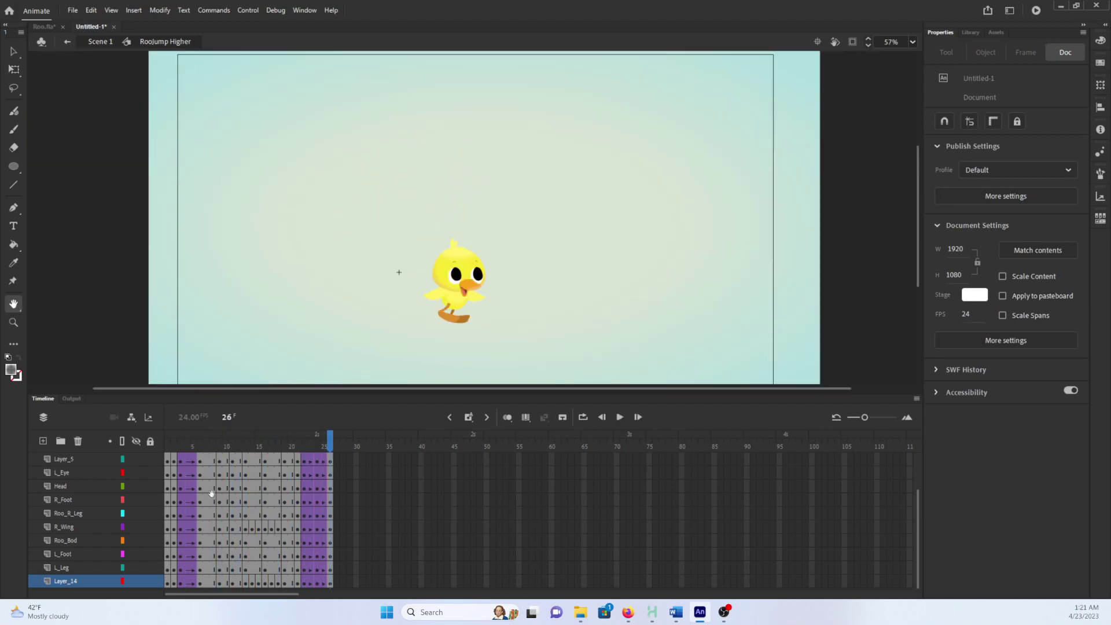
{"action": "key", "text": "Return"}
{"action": "key", "text": "Return"}
{"action": "key", "text": "Return"}
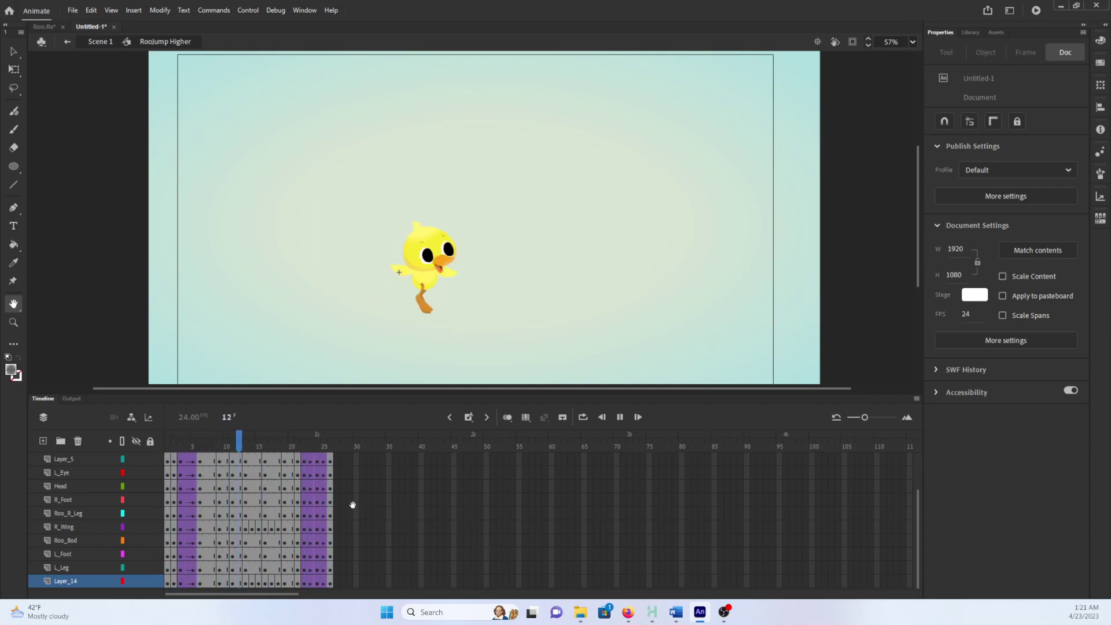
{"action": "key", "text": "Return"}
{"action": "key", "text": "Return"}
{"action": "left_click_drag", "start_coordinate": [234, 443], "coordinate": [254, 445]}
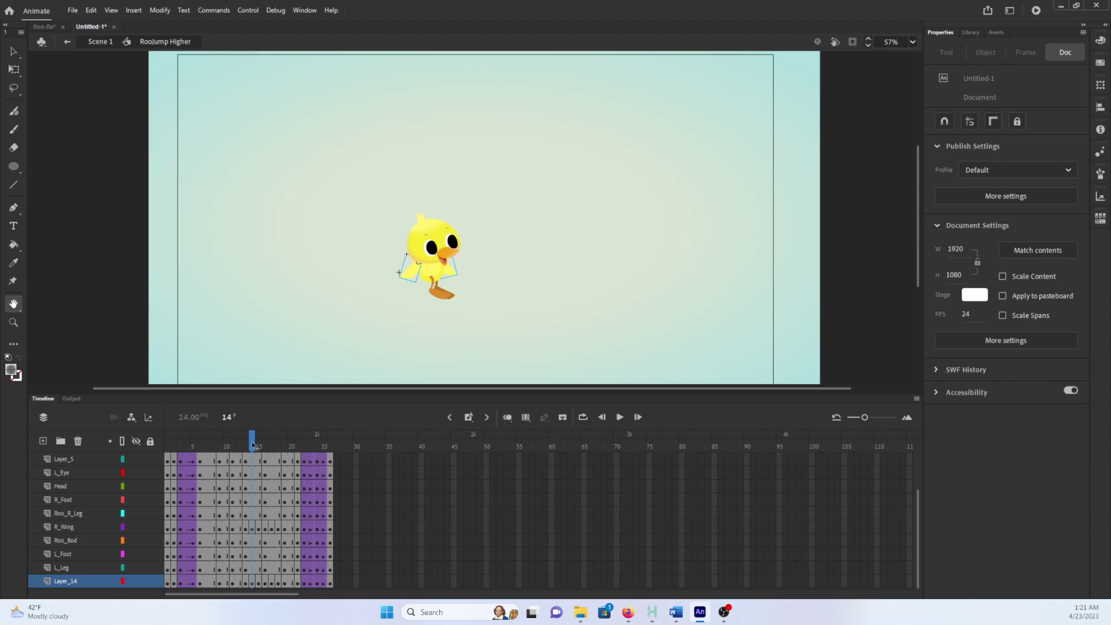
{"action": "mouse_move", "coordinate": [253, 445]}
{"action": "left_mouse_down"}
{"action": "mouse_move", "coordinate": [234, 447]}
{"action": "mouse_move", "coordinate": [252, 446]}
{"action": "left_mouse_up"}
{"action": "left_click", "coordinate": [245, 443]}
- Rotate the back wing slightly upward at frame 13 with Free Transform
{"action": "key", "text": "v"}
{"action": "left_click", "coordinate": [460, 270]}
{"action": "key", "text": "q"}
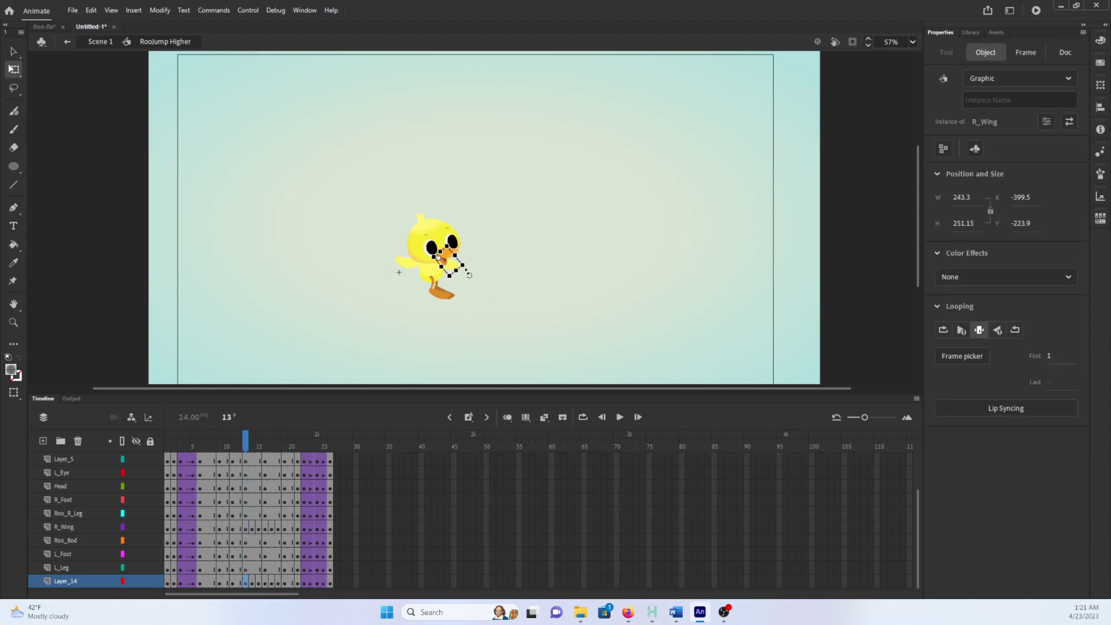
{"action": "left_click", "coordinate": [415, 263]}
{"action": "left_click_drag", "start_coordinate": [403, 284], "coordinate": [399, 270]}
- Preview the jump from frame 9 to check the wings, then exit to Scene 1
{"action": "left_click_drag", "start_coordinate": [245, 439], "coordinate": [220, 446]}
{"action": "key", "text": "Return"}
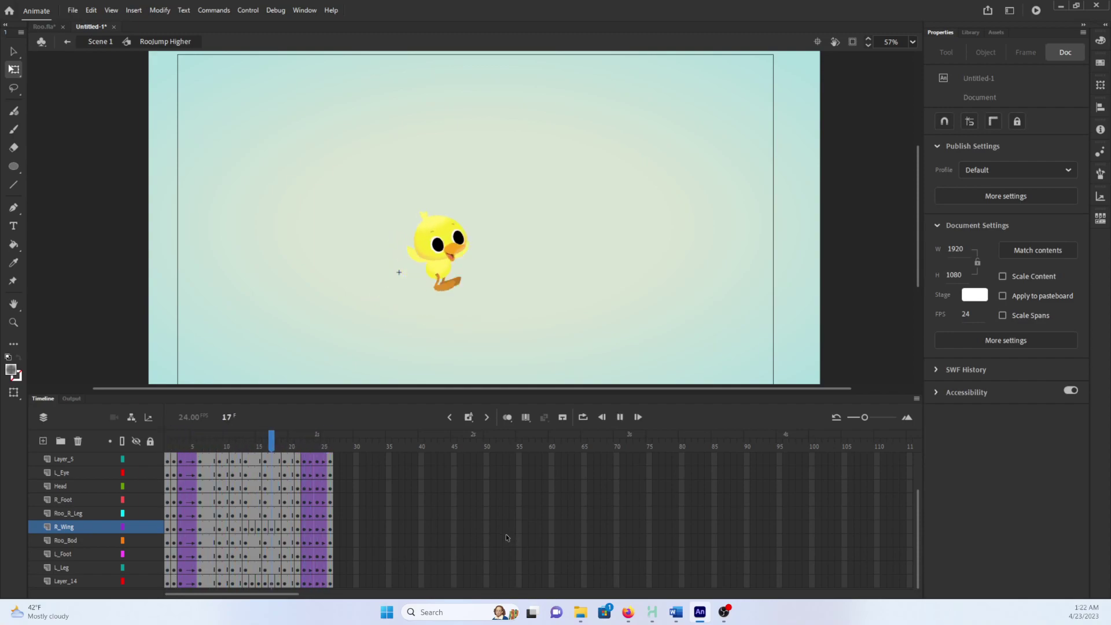
{"action": "key", "text": "Return"}
{"action": "key", "text": "Return"}
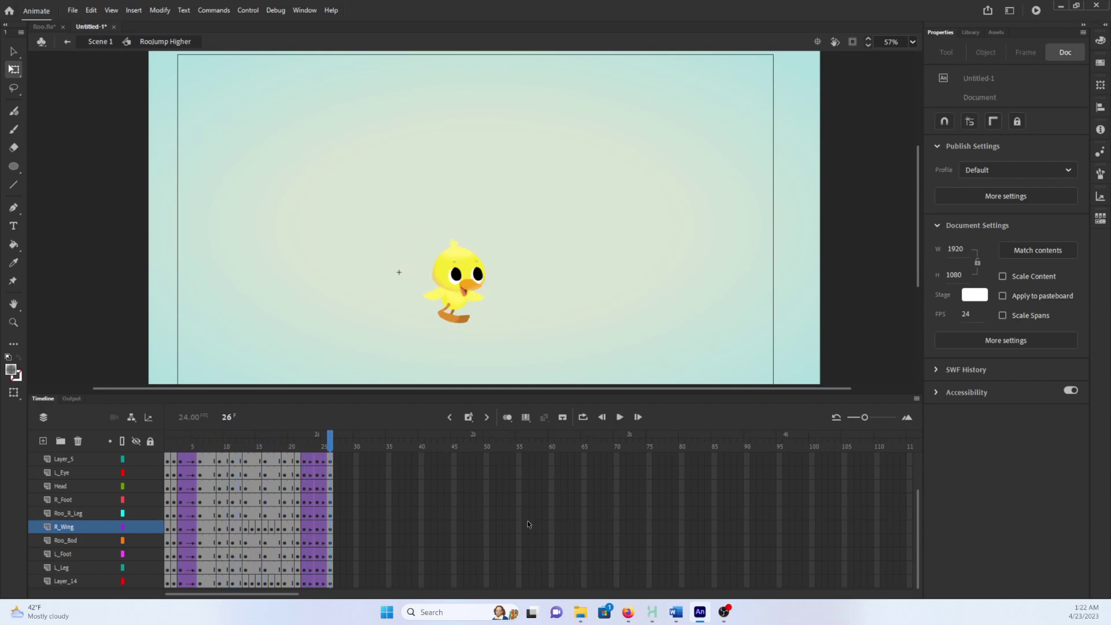
{"action": "double_click", "coordinate": [282, 320]}
- Preview the scene and enter a trial loop start frame for the duck at keyframe 64
{"action": "left_click_drag", "start_coordinate": [576, 450], "coordinate": [434, 449]}
{"action": "key", "text": "Return"}
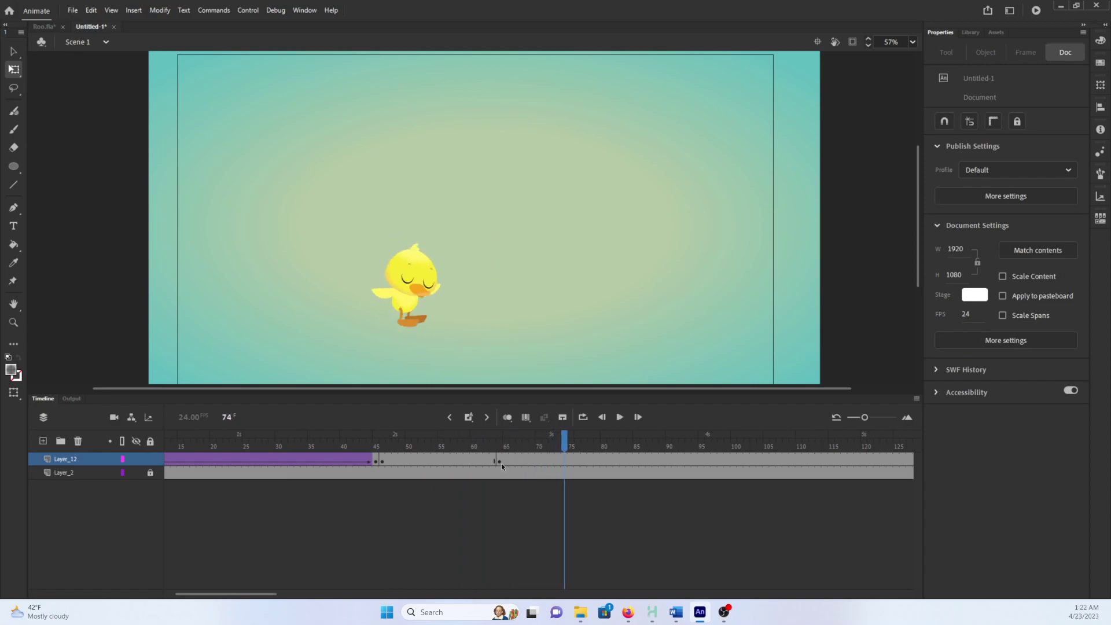
{"action": "left_click", "coordinate": [499, 461]}
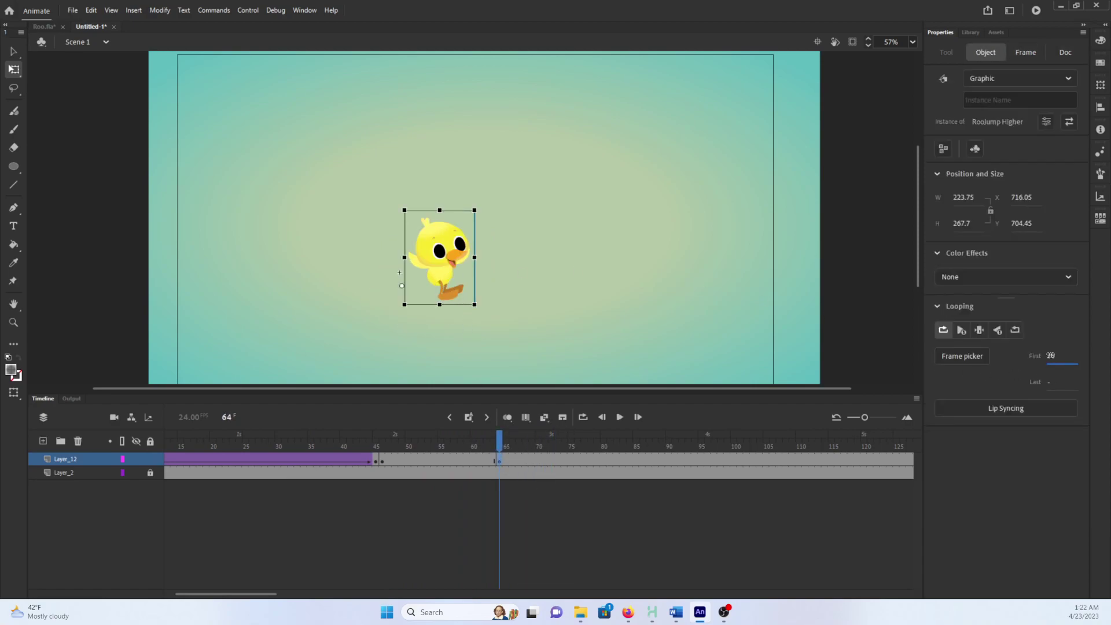
{"action": "type", "text": "1"}
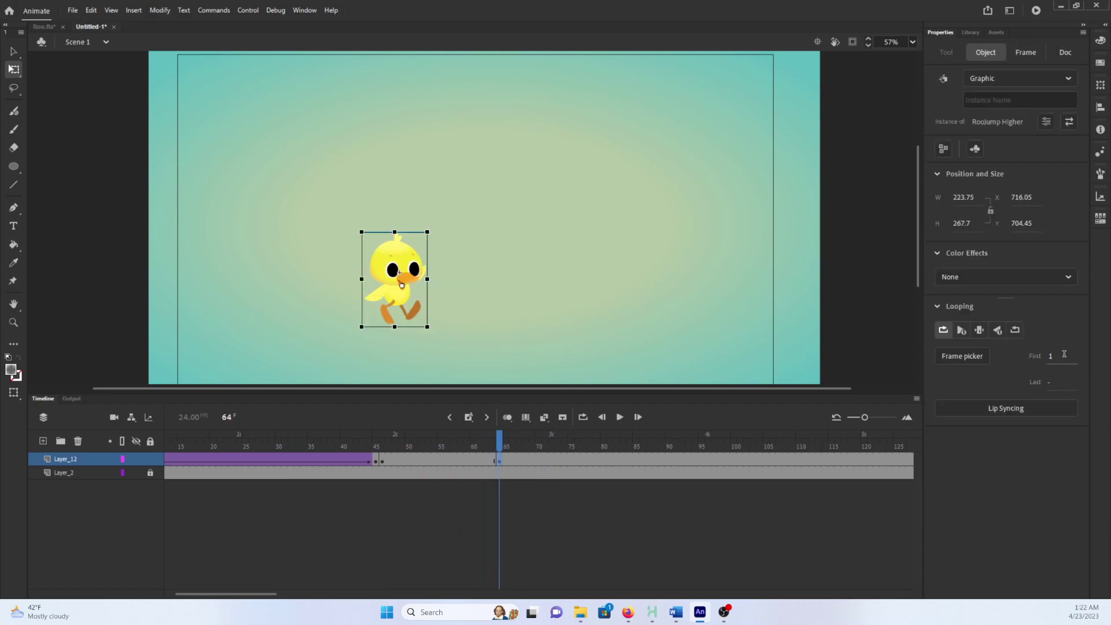
{"action": "key", "text": "BackSpace"}
{"action": "type", "text": "2"}
{"action": "type", "text": "3"}
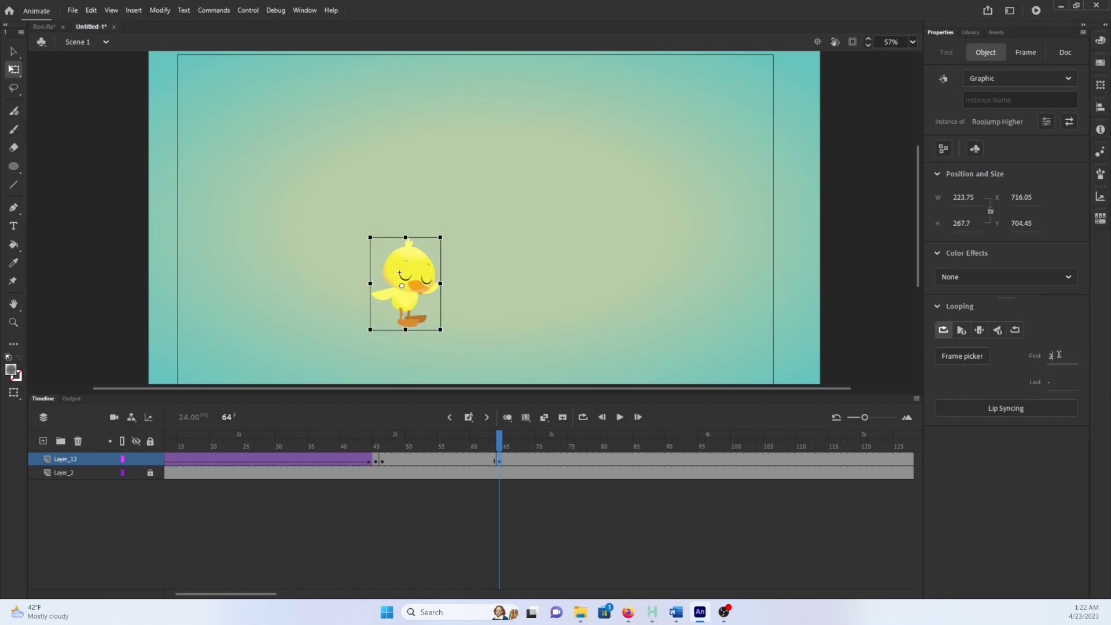
{"action": "type", "text": "4"}
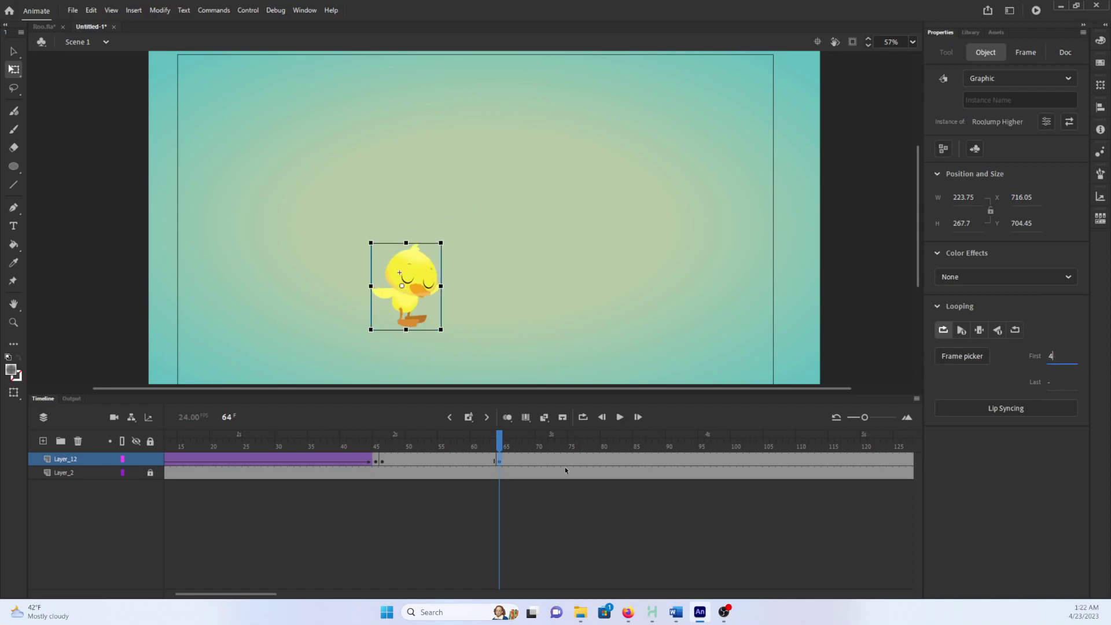
- Check RooJump Higher's frames 4–6, then set the frame-64 duck's loop First frame to 9
{"action": "double_click", "coordinate": [413, 307]}
{"action": "left_click_drag", "start_coordinate": [184, 450], "coordinate": [219, 450]}
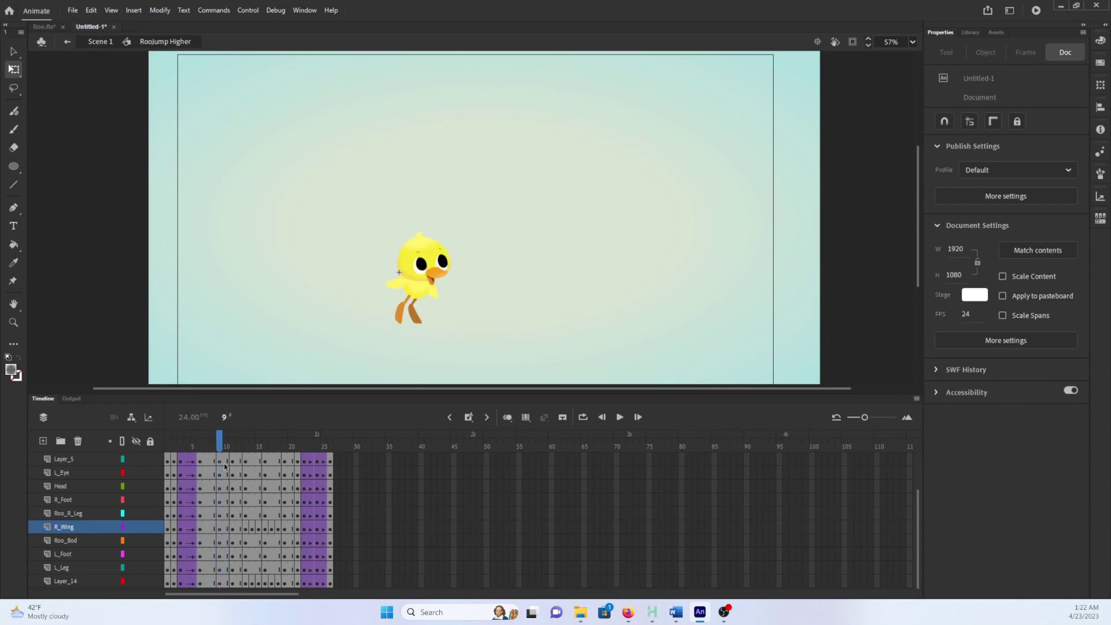
{"action": "double_click", "coordinate": [457, 322]}
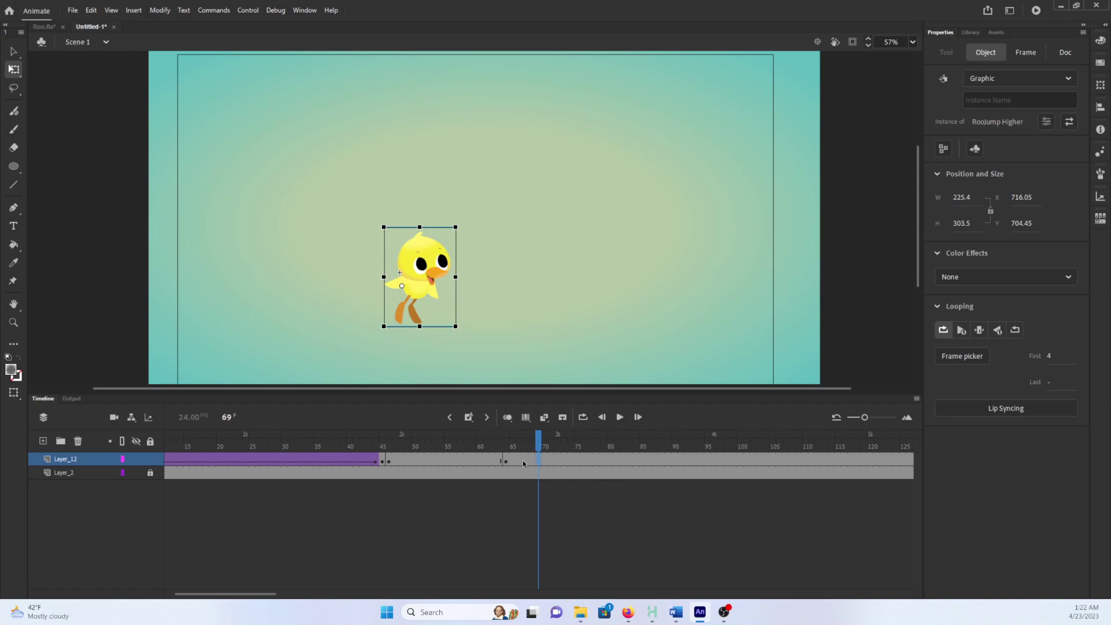
{"action": "left_click", "coordinate": [505, 461]}
{"action": "left_click", "coordinate": [401, 308]}
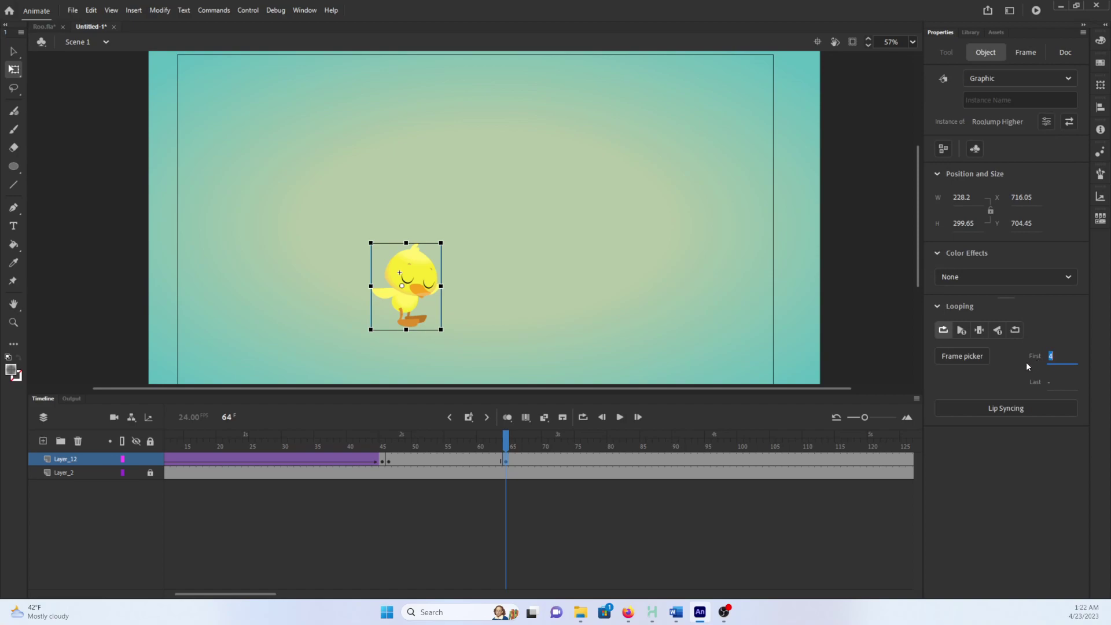
{"action": "type", "text": "9"}
{"action": "left_click_drag", "start_coordinate": [502, 441], "coordinate": [590, 446]}
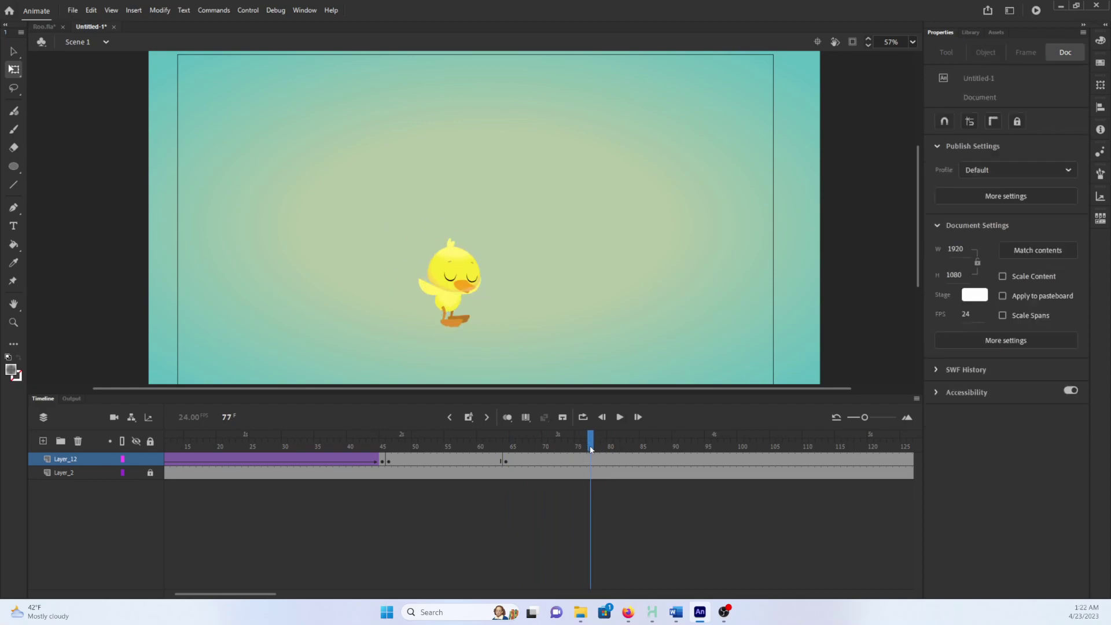
- Turn on onion skinning and shift the duck right at keyframe 64
{"action": "left_click", "coordinate": [588, 461]}
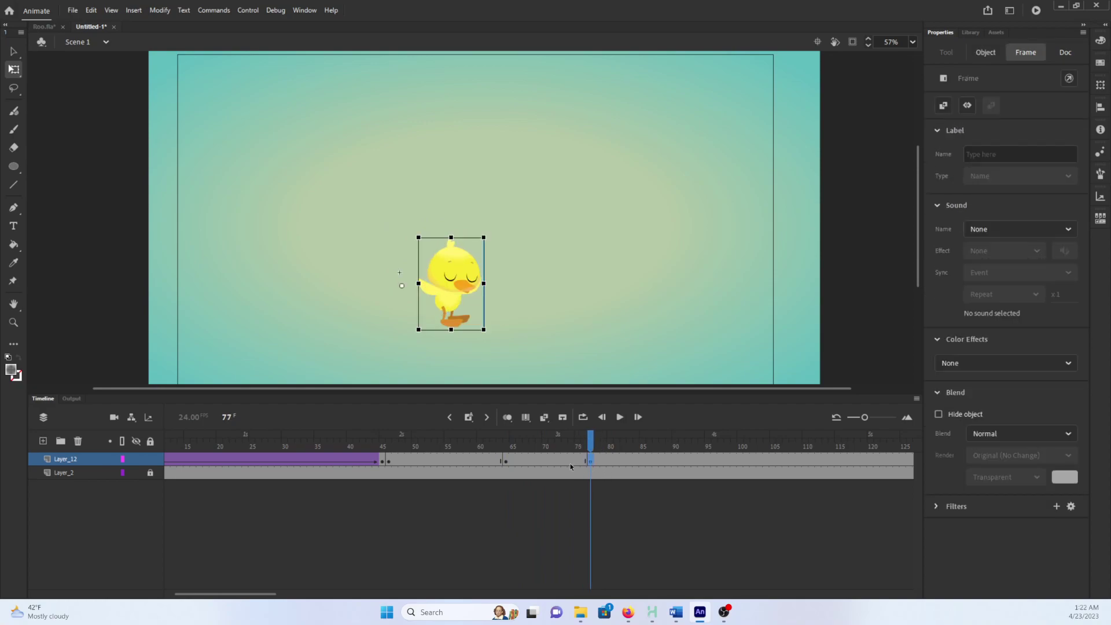
{"action": "left_click_drag", "start_coordinate": [584, 448], "coordinate": [506, 430]}
{"action": "left_click", "coordinate": [507, 460]}
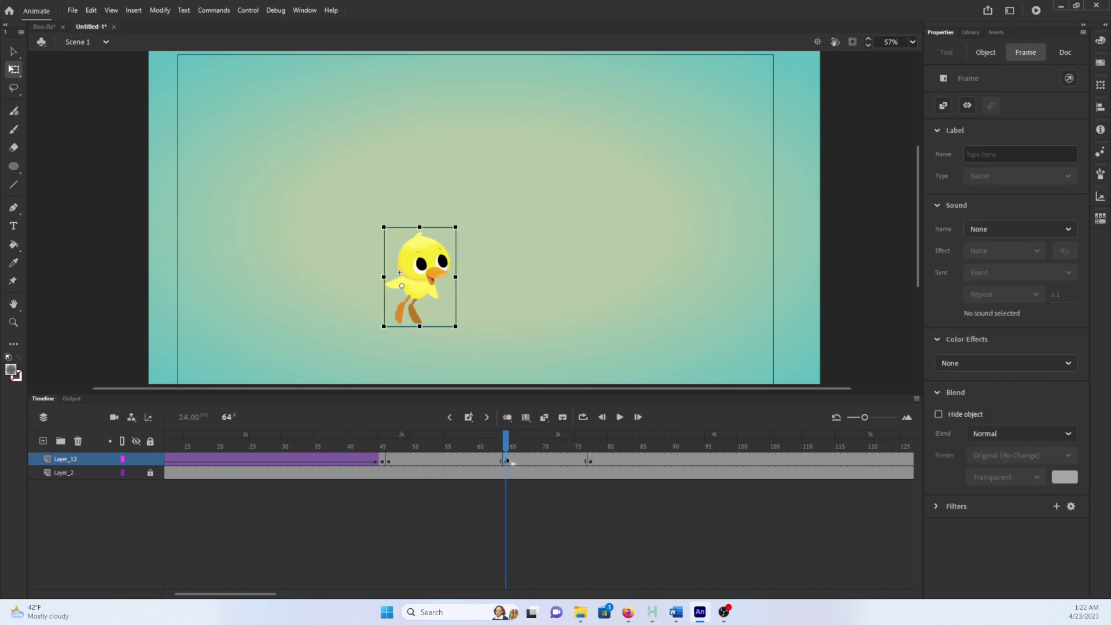
{"action": "left_click", "coordinate": [507, 417]}
{"action": "left_click_drag", "start_coordinate": [405, 314], "coordinate": [467, 321]}
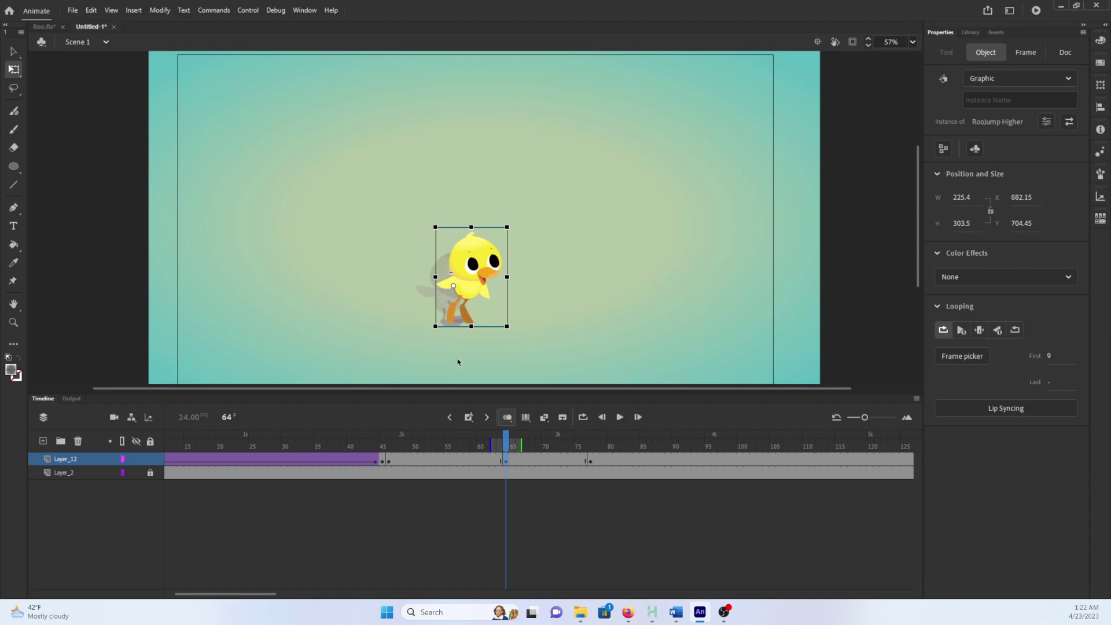
- Move the duck further right at frame 78 and check the nearby frames
{"action": "left_click", "coordinate": [593, 459]}
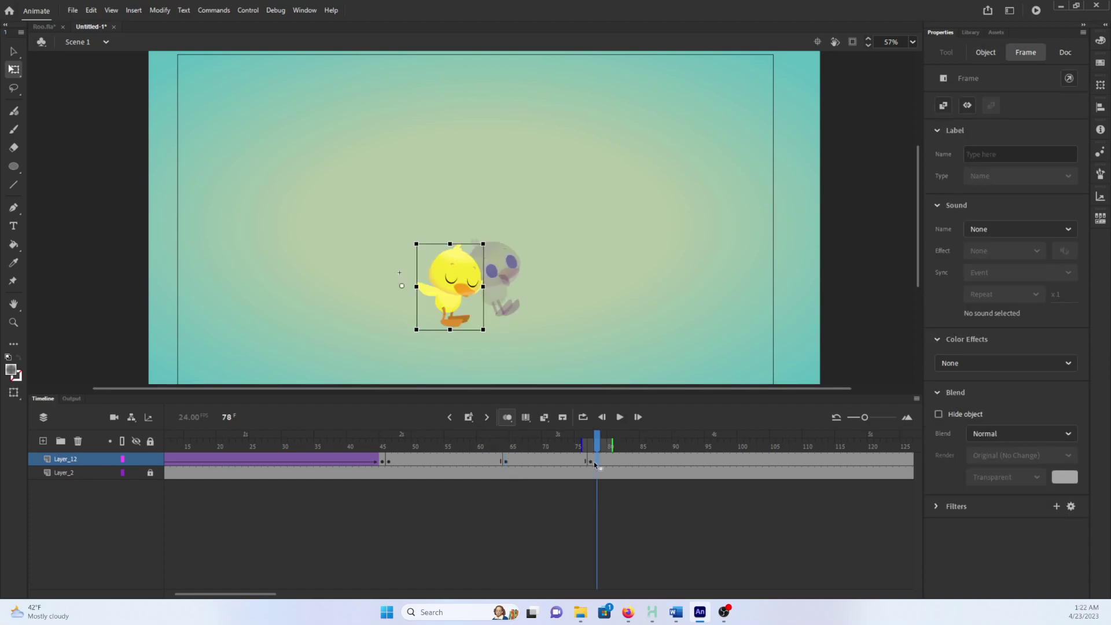
{"action": "left_click_drag", "start_coordinate": [452, 326], "coordinate": [509, 330]}
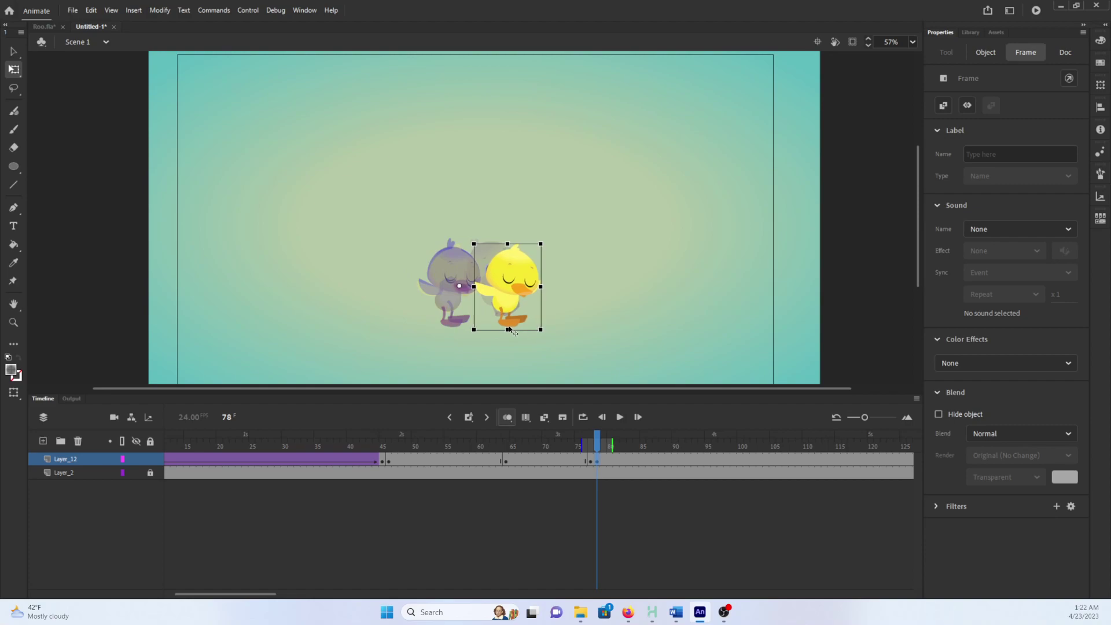
{"action": "left_click", "coordinate": [589, 461]}
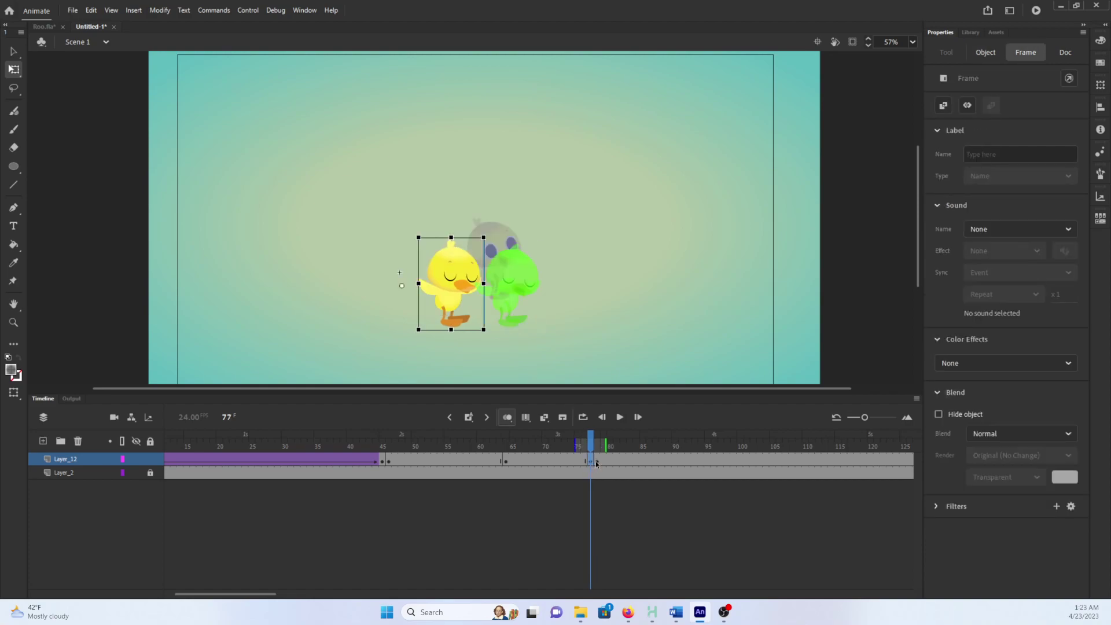
{"action": "left_click", "coordinate": [597, 461]}
- Clear the surplus keyframe at frame 76 and move the frame-77 duck about 73 px right
{"action": "left_click", "coordinate": [586, 461]}
{"action": "right_click", "coordinate": [585, 459]}
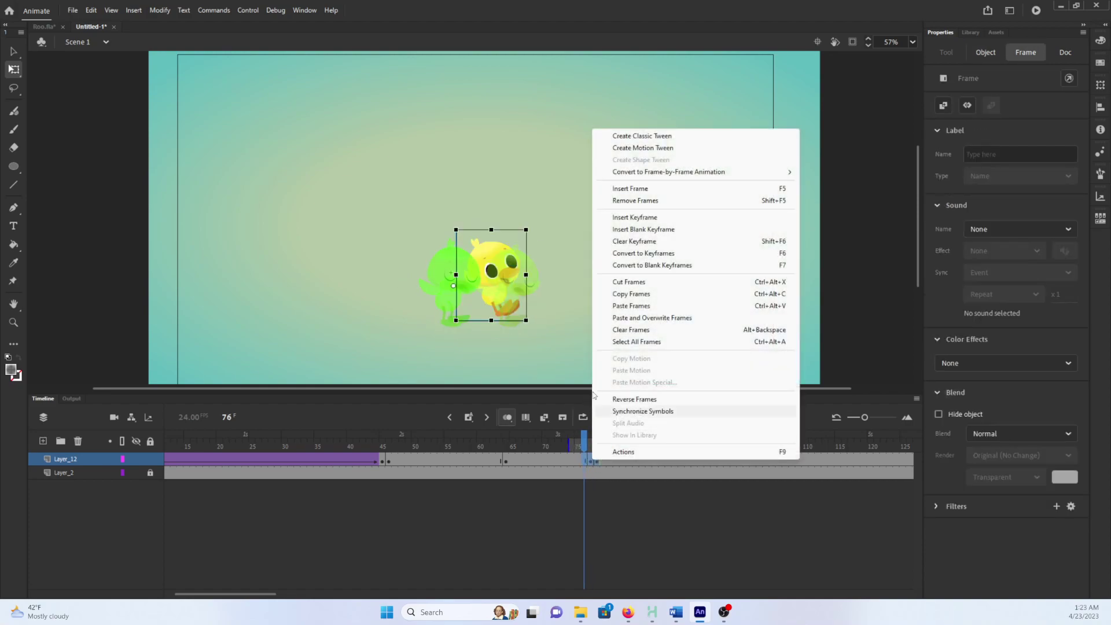
{"action": "left_click", "coordinate": [625, 242]}
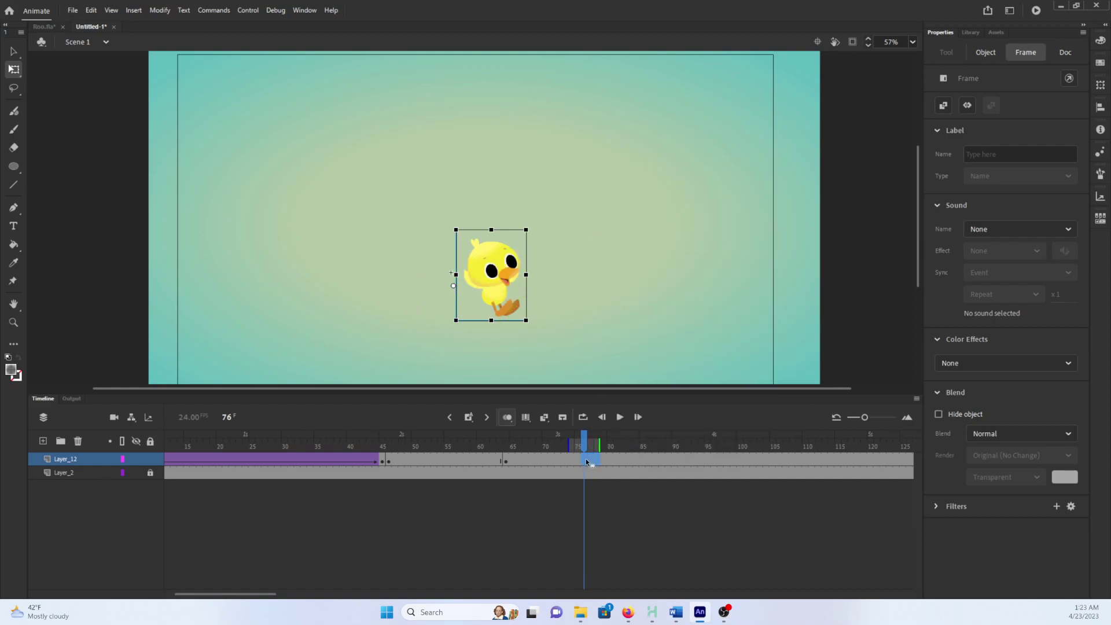
{"action": "mouse_move", "coordinate": [586, 443]}
{"action": "left_mouse_down"}
{"action": "mouse_move", "coordinate": [521, 443]}
{"action": "mouse_move", "coordinate": [591, 442]}
{"action": "left_mouse_up"}
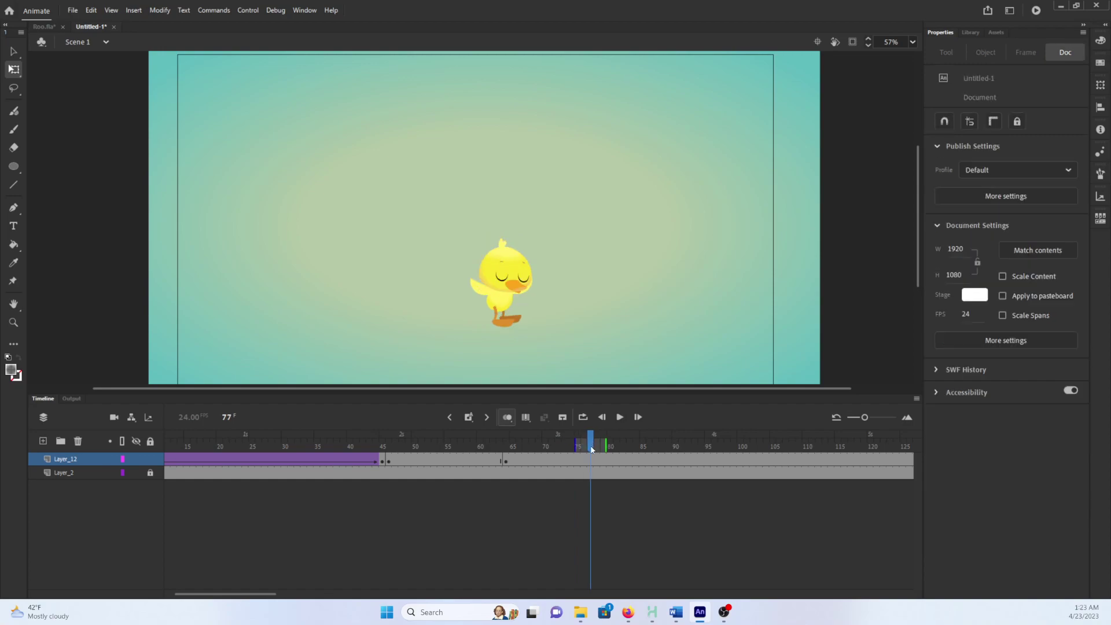
{"action": "left_click", "coordinate": [588, 459]}
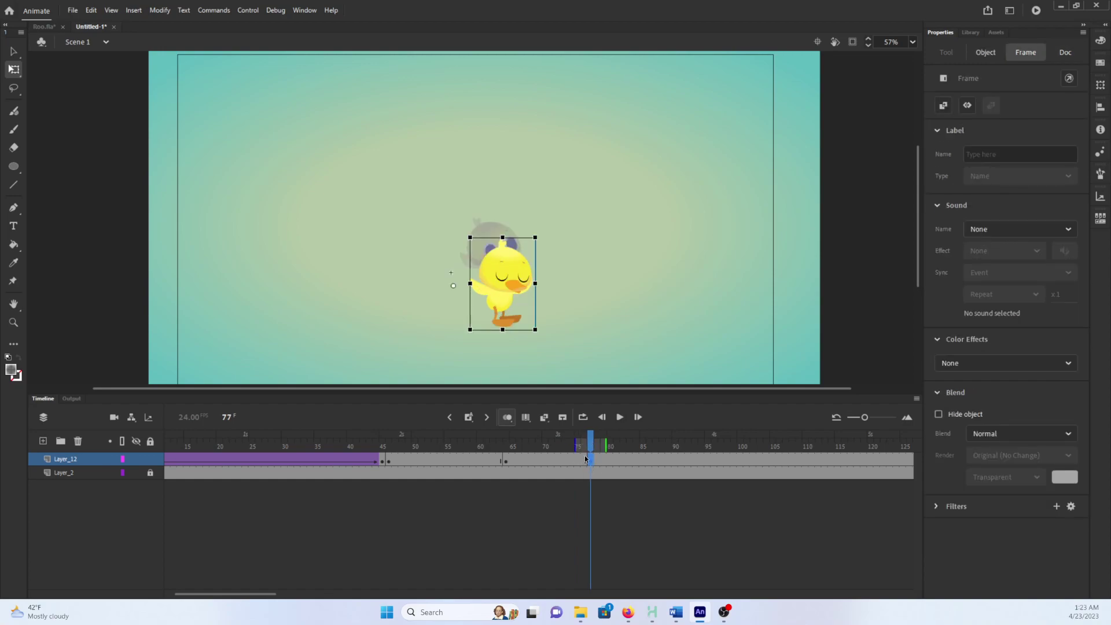
{"action": "left_click_drag", "start_coordinate": [501, 302], "coordinate": [543, 302]}
- Create a classic tween between Layer_12's keyframes and turn onion skinning off
{"action": "right_click", "coordinate": [560, 461]}
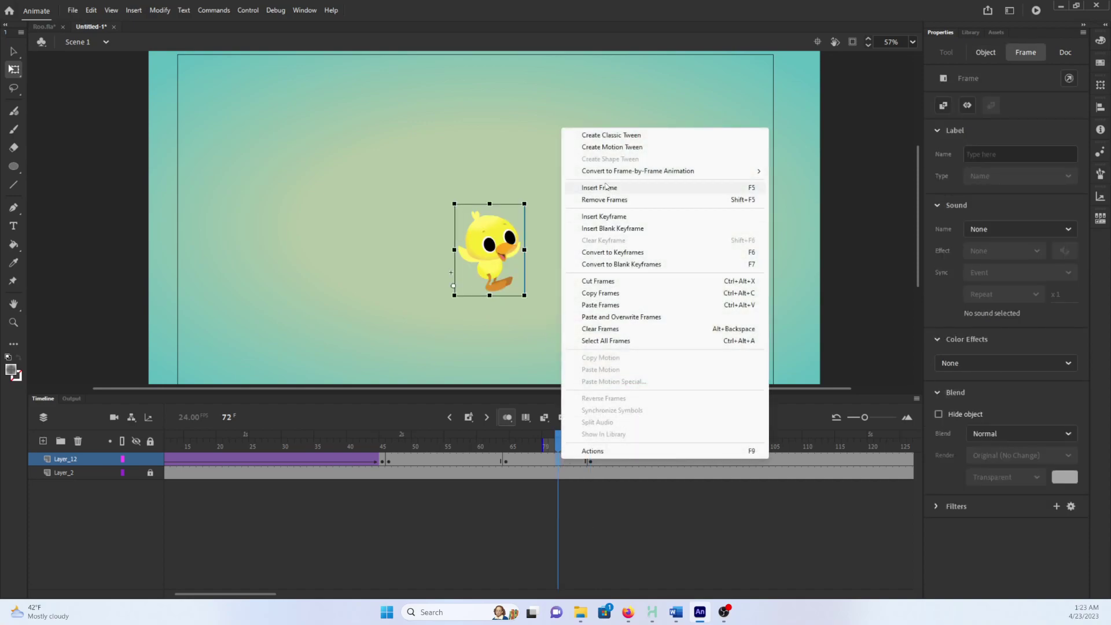
{"action": "left_click", "coordinate": [607, 136]}
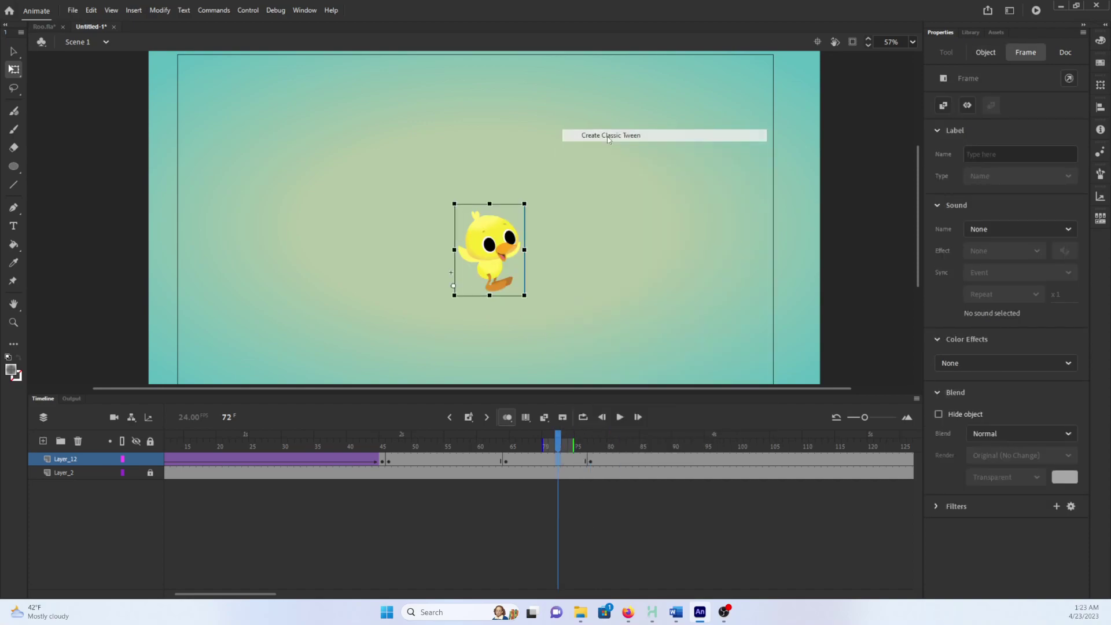
{"action": "left_click", "coordinate": [508, 418]}
{"action": "left_click_drag", "start_coordinate": [557, 443], "coordinate": [396, 431]}
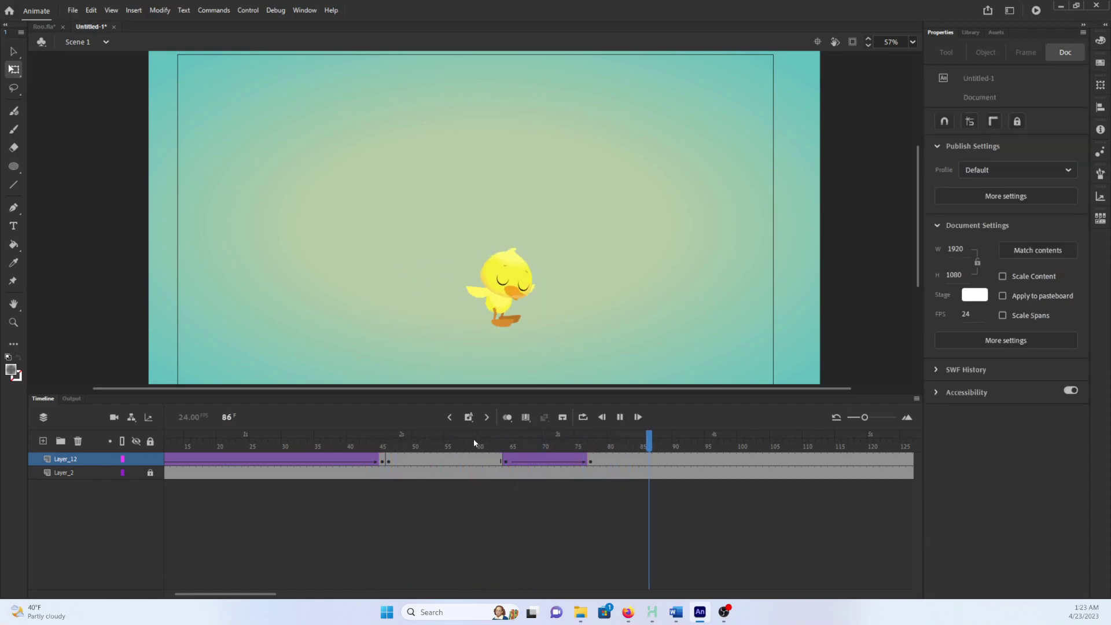
- Scrub the tweened jump from frame 64 to 78 and check the duck instance's properties
{"action": "left_click", "coordinate": [507, 441]}
{"action": "left_click_drag", "start_coordinate": [506, 441], "coordinate": [592, 450]}
{"action": "left_click", "coordinate": [591, 462]}
{"action": "left_click", "coordinate": [546, 313]}
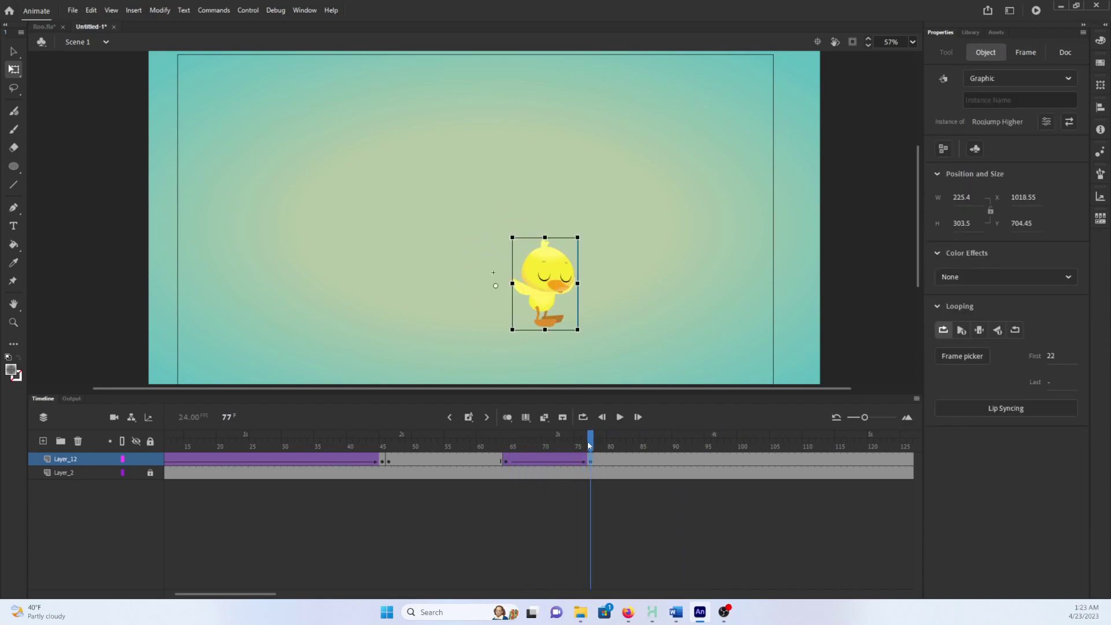
{"action": "left_click", "coordinate": [596, 461]}
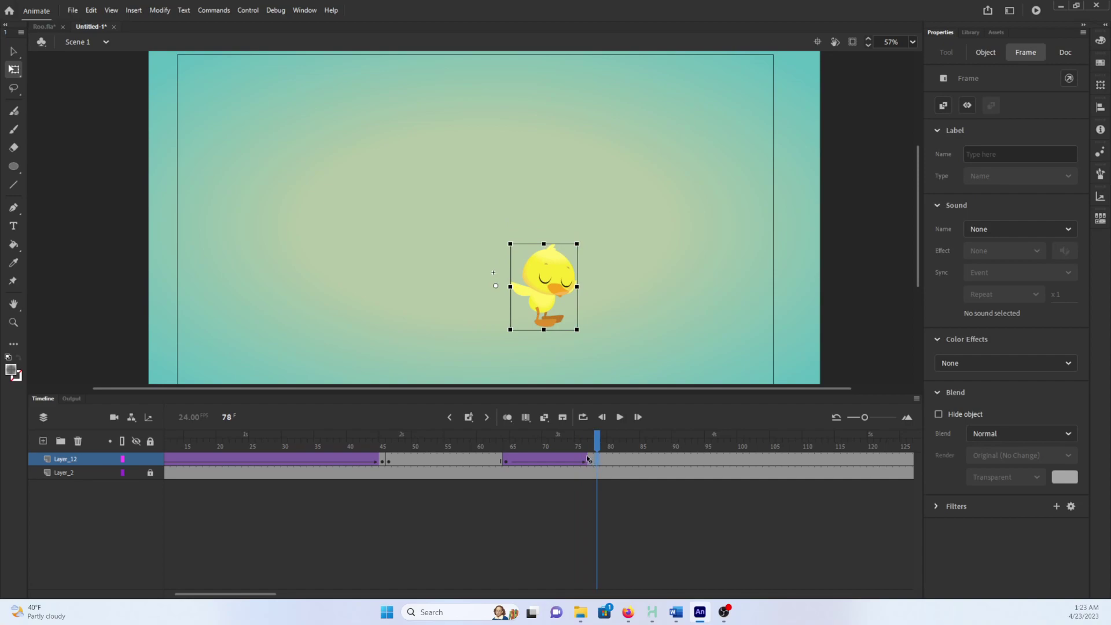
{"action": "mouse_move", "coordinate": [594, 440]}
{"action": "left_mouse_down"}
{"action": "mouse_move", "coordinate": [615, 439]}
{"action": "mouse_move", "coordinate": [591, 442]}
{"action": "left_mouse_up"}
- Enter RooJump Higher, go to frame 25 and zoom in on the duck
{"action": "double_click", "coordinate": [547, 278]}
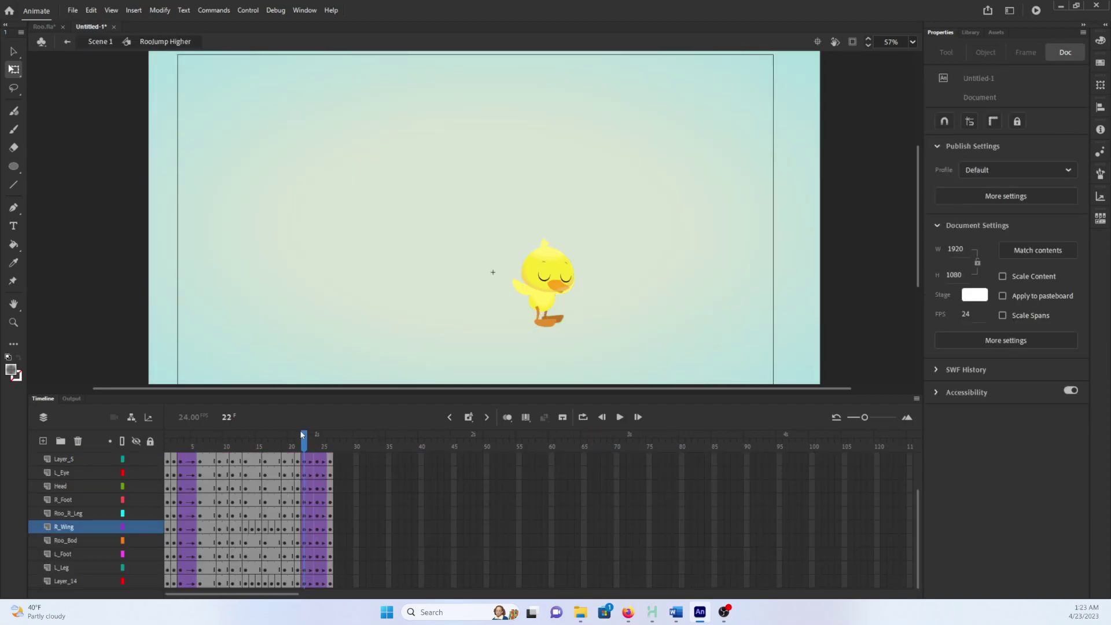
{"action": "mouse_move", "coordinate": [302, 439]}
{"action": "left_mouse_down"}
{"action": "mouse_move", "coordinate": [290, 440]}
{"action": "mouse_move", "coordinate": [306, 442]}
{"action": "left_mouse_up"}
{"action": "left_click", "coordinate": [323, 459]}
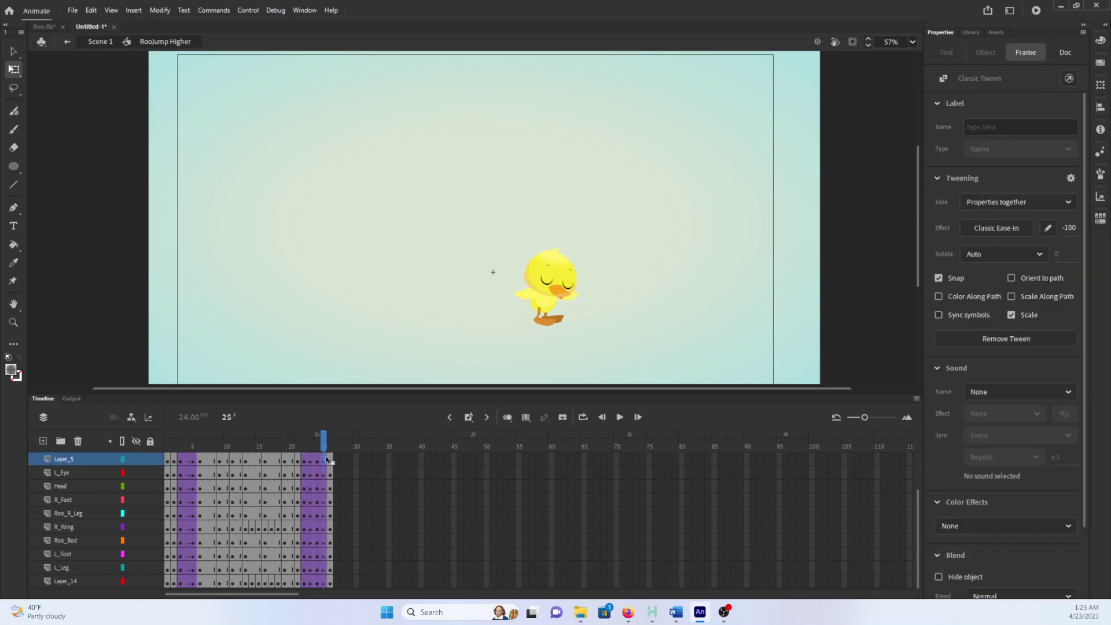
{"action": "left_click", "coordinate": [547, 311]}
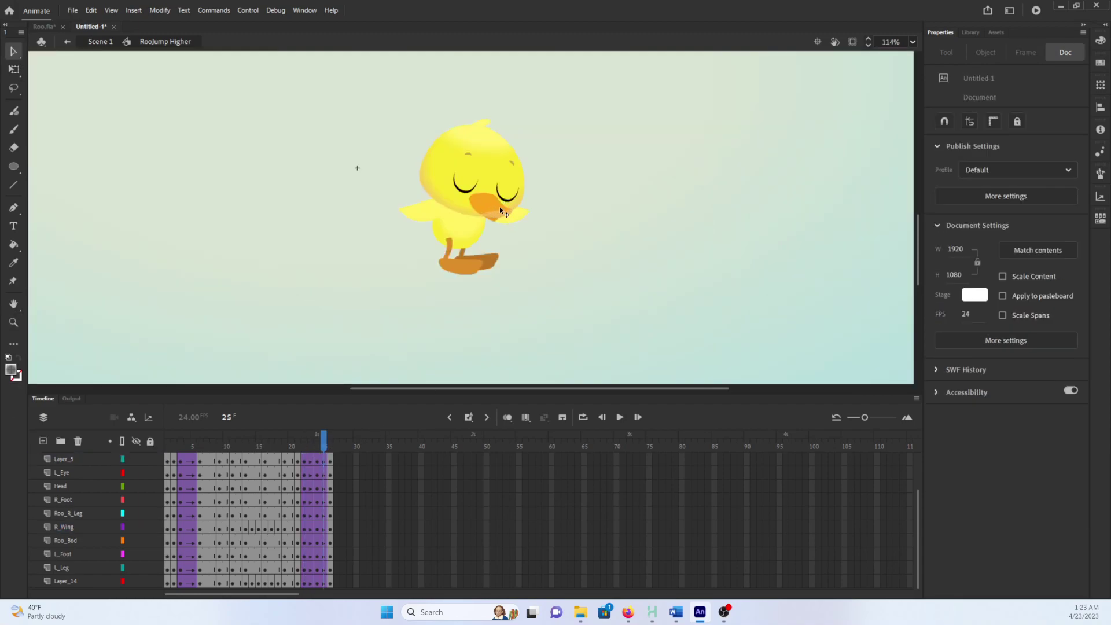
- At frame 24, lower the beak, both eyes, right eyebrow and hair tuft about 26 px
{"action": "left_click_drag", "start_coordinate": [322, 453], "coordinate": [317, 450]}
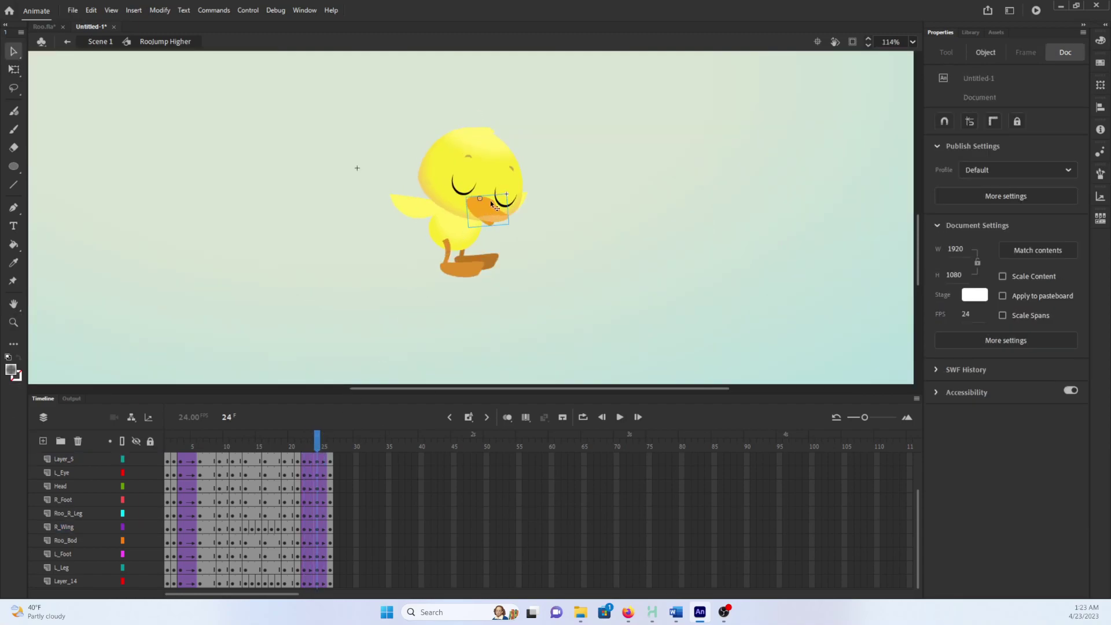
{"action": "left_click", "coordinate": [509, 204], "text": "shift"}
{"action": "left_click", "coordinate": [475, 197], "text": "shift"}
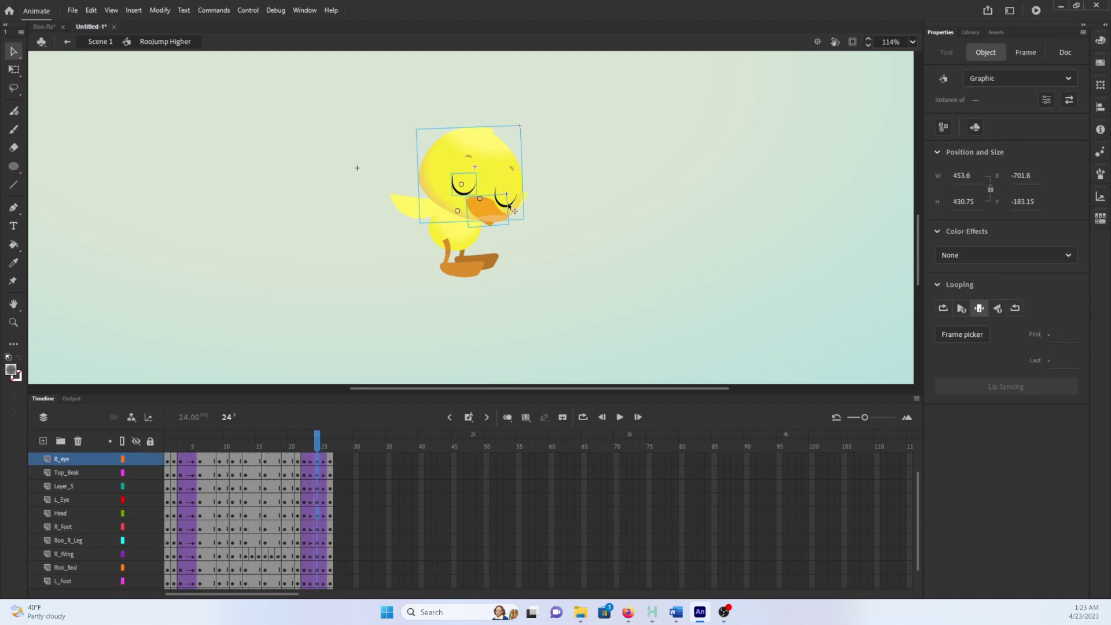
{"action": "left_click", "coordinate": [508, 169], "text": "shift"}
{"action": "left_click", "coordinate": [481, 132], "text": "shift"}
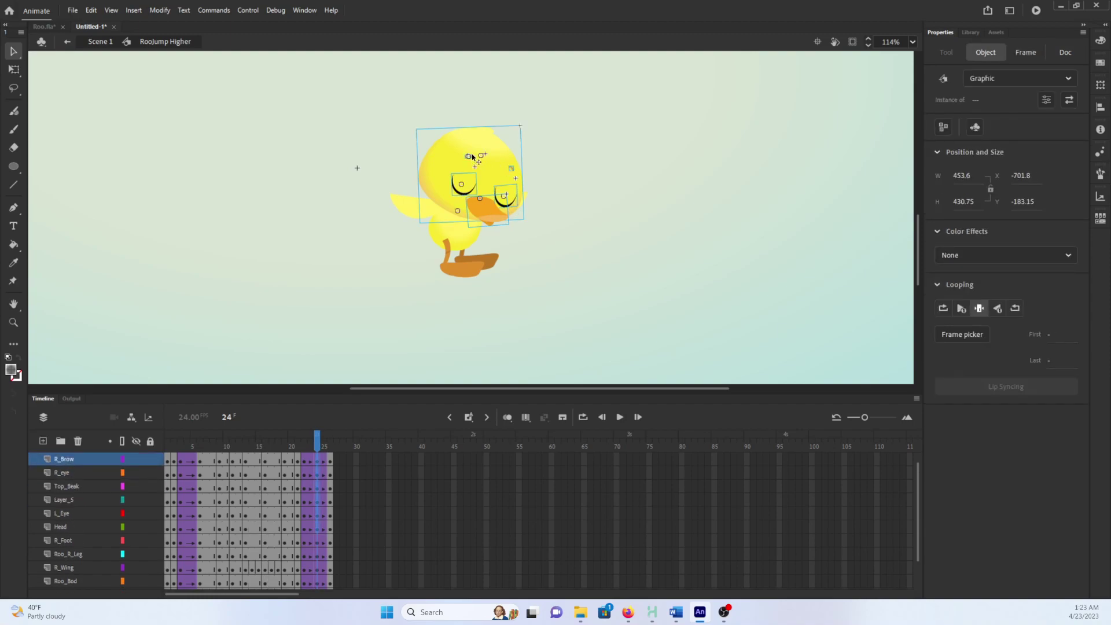
{"action": "left_click_drag", "start_coordinate": [487, 152], "coordinate": [490, 168]}
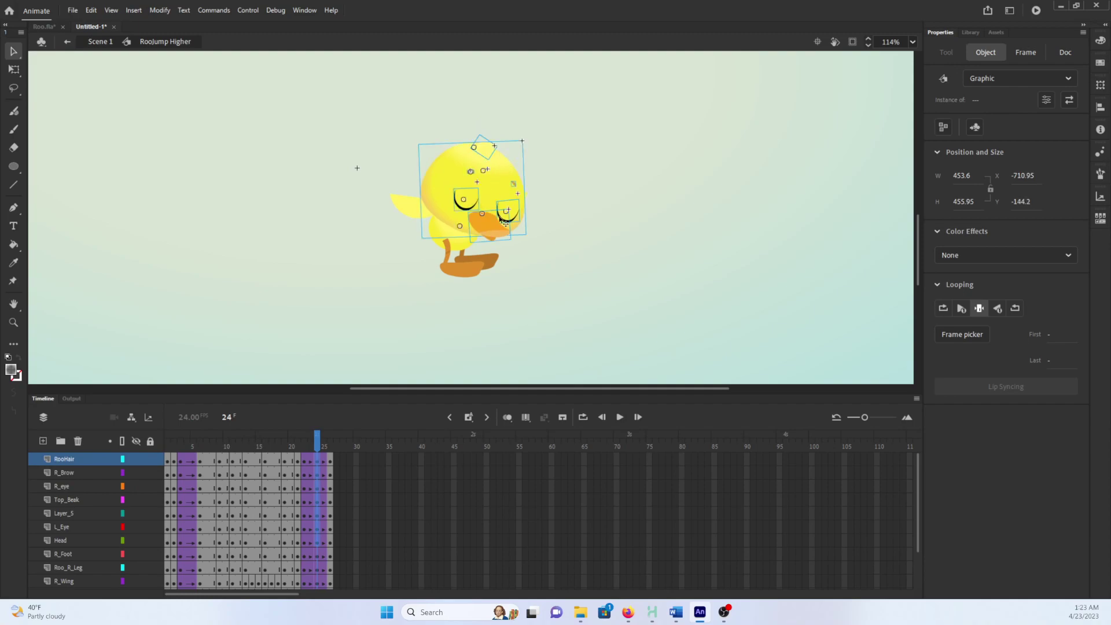
- Play the symbol's animation, then return to Scene 1 and rewind to about frame 49
{"action": "left_click_drag", "start_coordinate": [320, 445], "coordinate": [276, 445]}
{"action": "key", "text": "Return"}
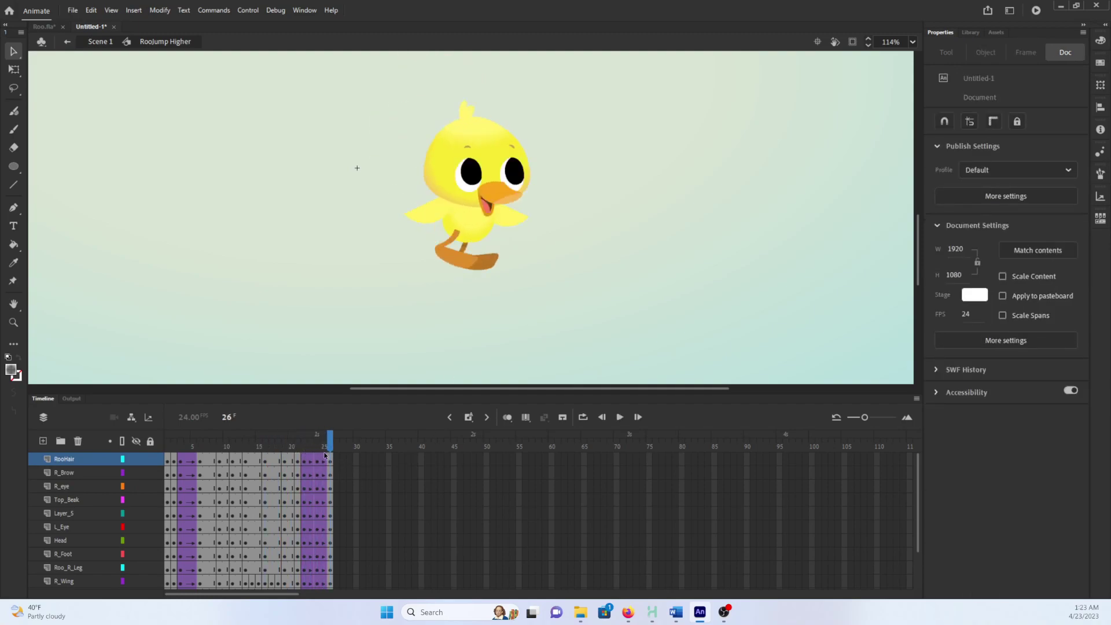
{"action": "key", "text": "Return"}
{"action": "double_click", "coordinate": [307, 251]}
{"action": "left_click_drag", "start_coordinate": [539, 448], "coordinate": [327, 427]}
- At frame 82 on Layer_12, swap the duck for RooWalkCycle Blink and shift it right
{"action": "key", "text": "Return"}
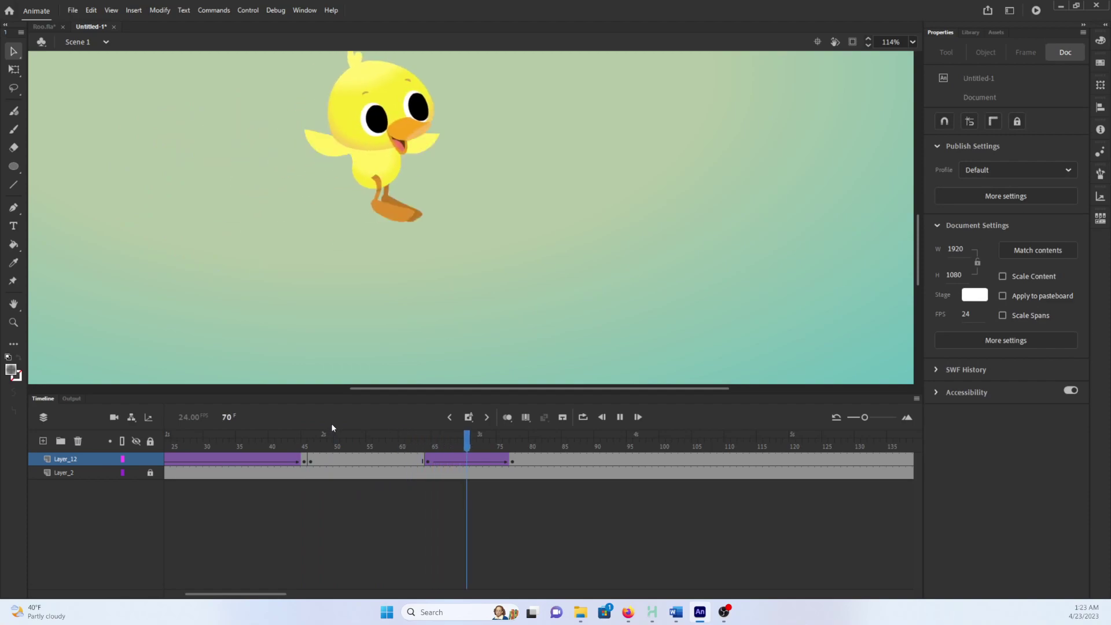
{"action": "left_click_drag", "start_coordinate": [500, 445], "coordinate": [540, 446]}
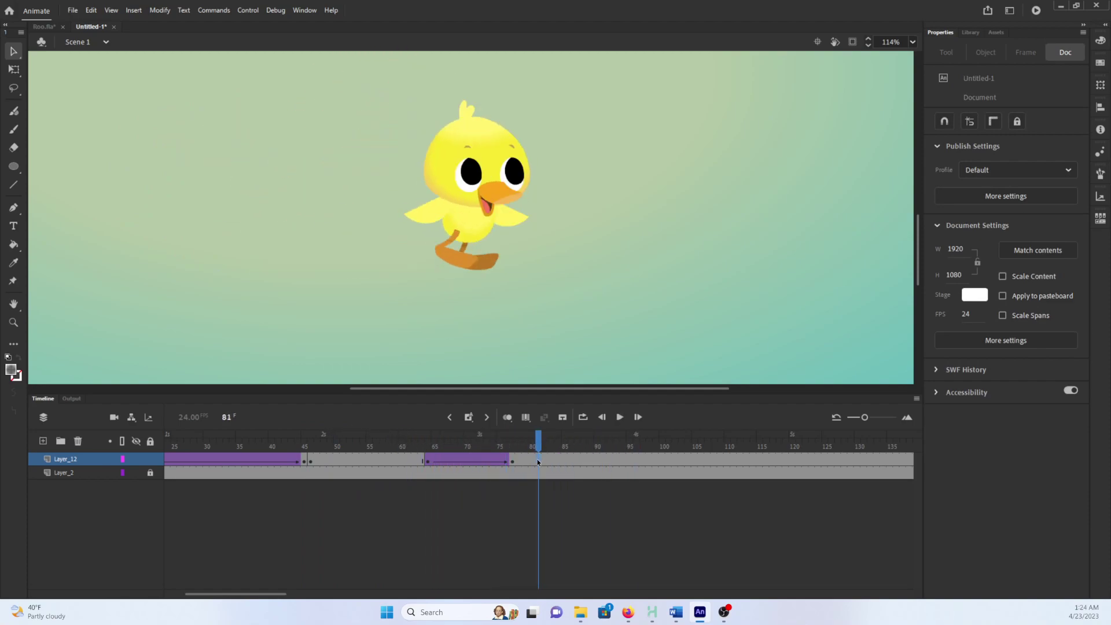
{"action": "left_click", "coordinate": [537, 461]}
{"action": "left_click", "coordinate": [544, 463]}
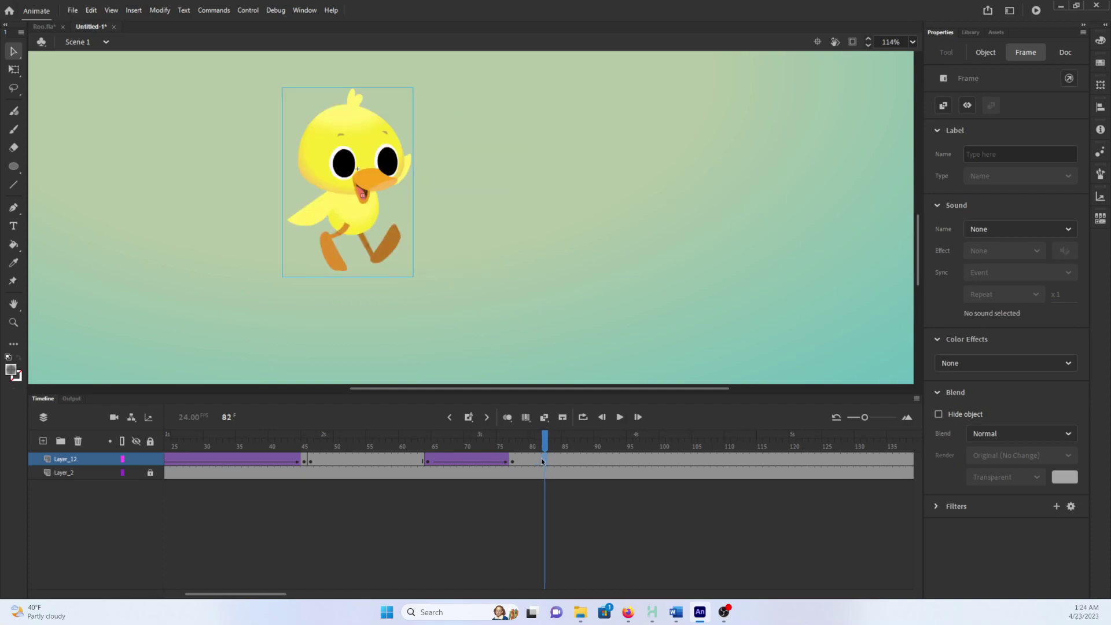
{"action": "right_click", "coordinate": [353, 200]}
{"action": "left_click", "coordinate": [364, 502]}
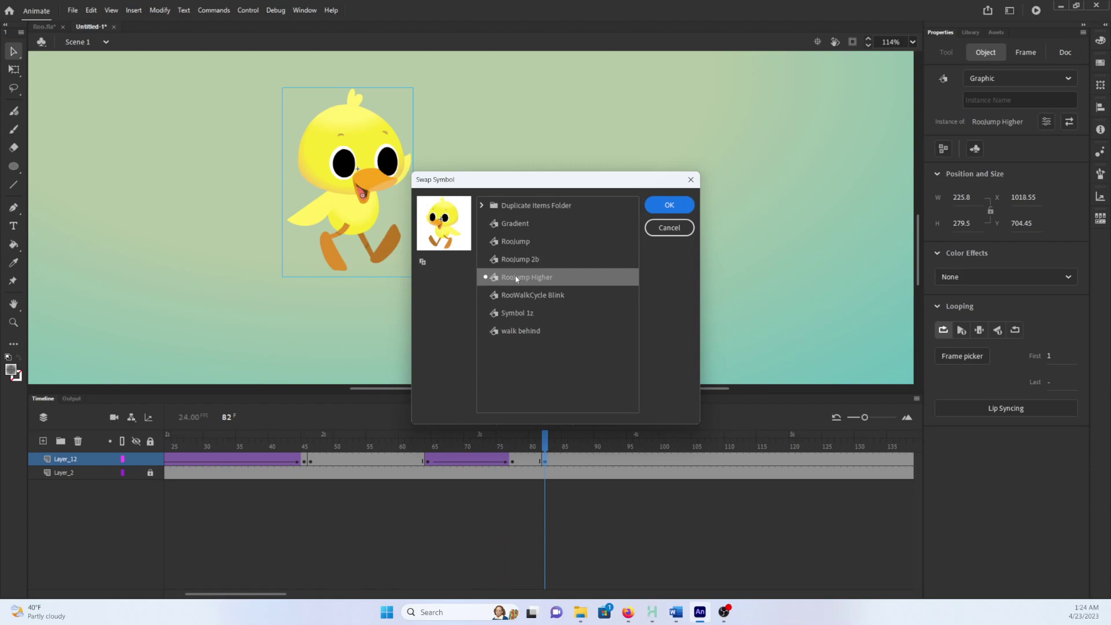
{"action": "double_click", "coordinate": [517, 295]}
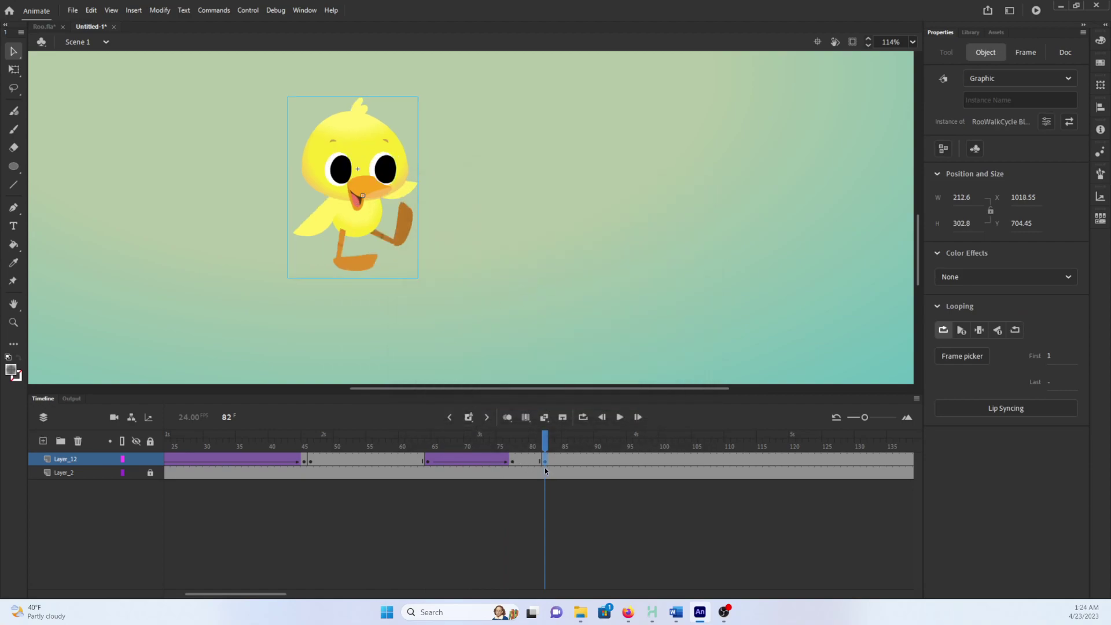
{"action": "left_click_drag", "start_coordinate": [372, 270], "coordinate": [464, 266]}
- With onion skinning on, keyframe the duck at the stage's right edge at frame 120 and classic-tween the walk
{"action": "left_click", "coordinate": [507, 416]}
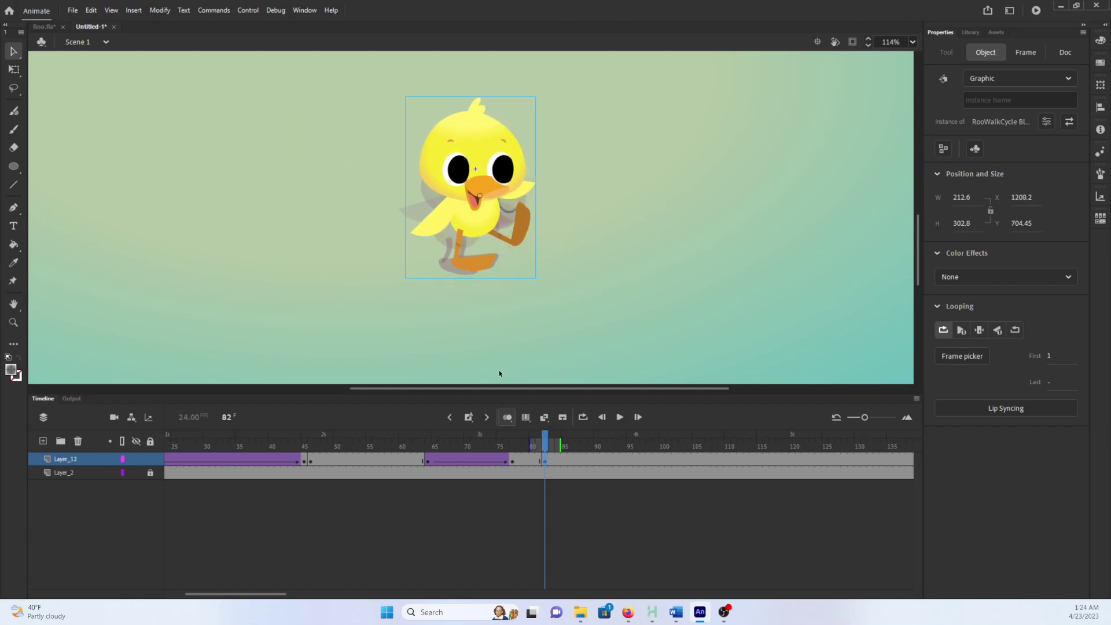
{"action": "double_click", "coordinate": [14, 304]}
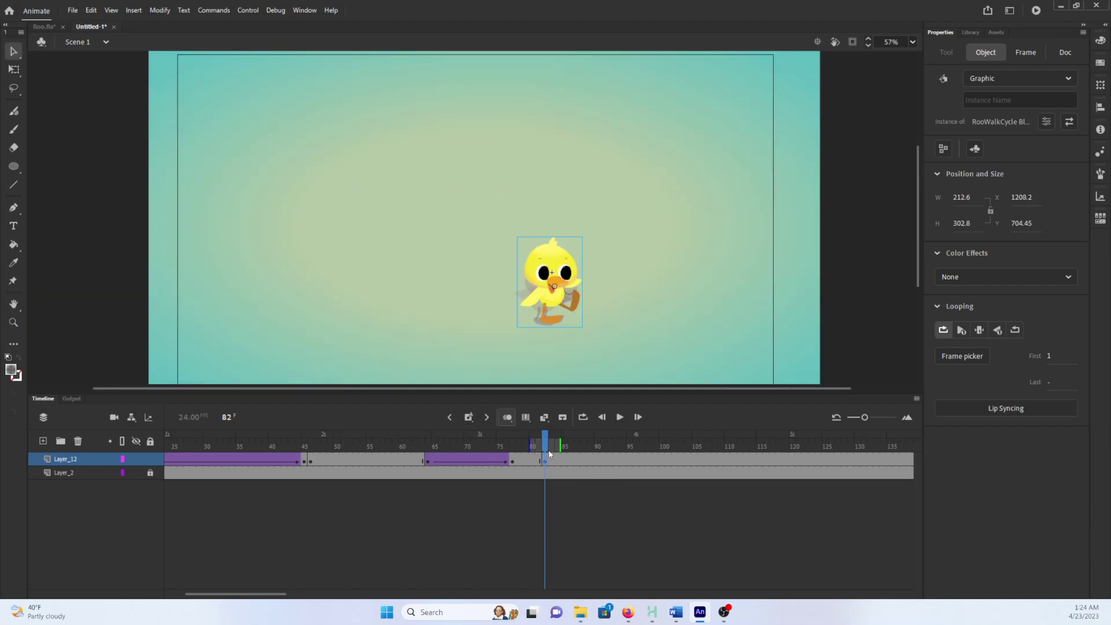
{"action": "left_click_drag", "start_coordinate": [547, 448], "coordinate": [793, 463]}
{"action": "key", "text": "F6"}
{"action": "left_click_drag", "start_coordinate": [567, 328], "coordinate": [814, 328]}
{"action": "left_click", "coordinate": [792, 460]}
{"action": "right_click", "coordinate": [763, 464]}
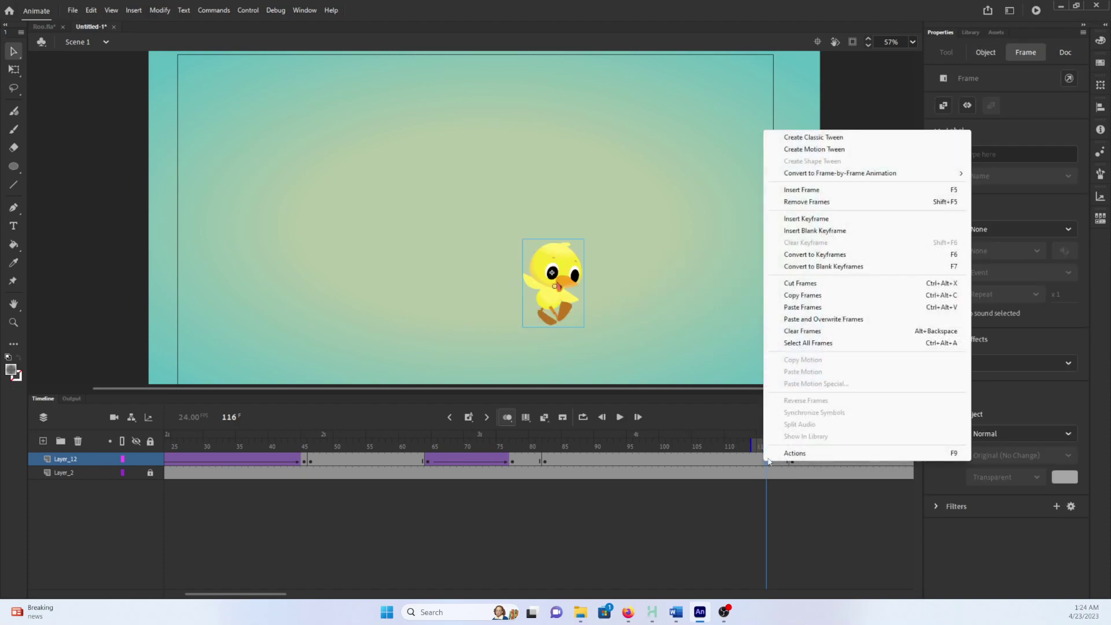
{"action": "left_click", "coordinate": [813, 137]}
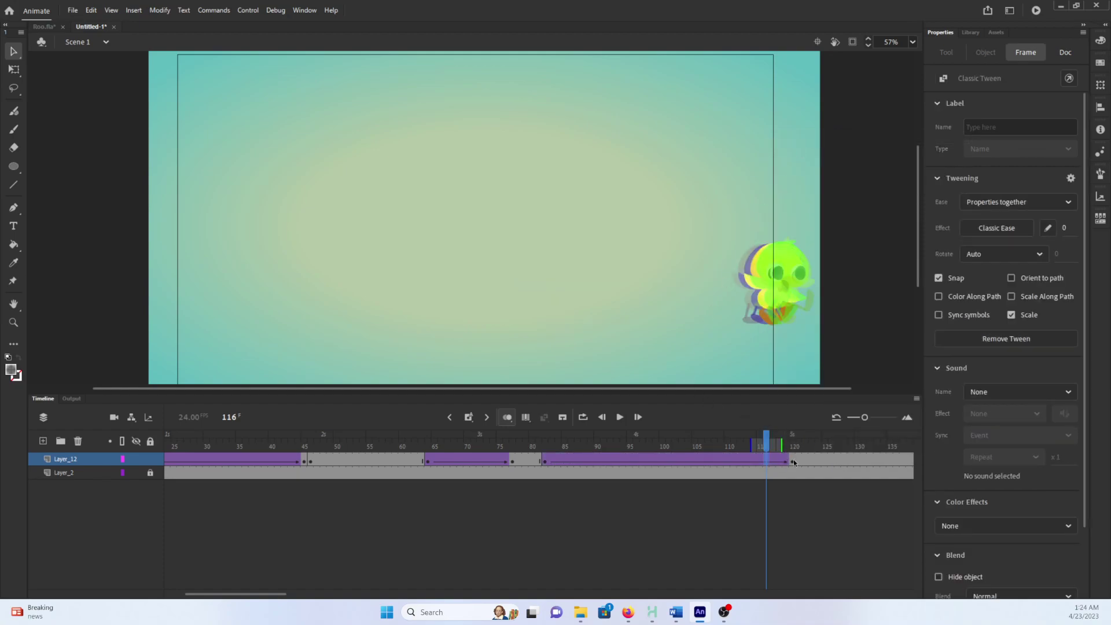
- Turn off onion skinning, check the duck's end pose at frame 120, and play the animation
{"action": "left_click", "coordinate": [507, 417]}
{"action": "left_click_drag", "start_coordinate": [765, 435], "coordinate": [630, 442]}
{"action": "left_click", "coordinate": [790, 461]}
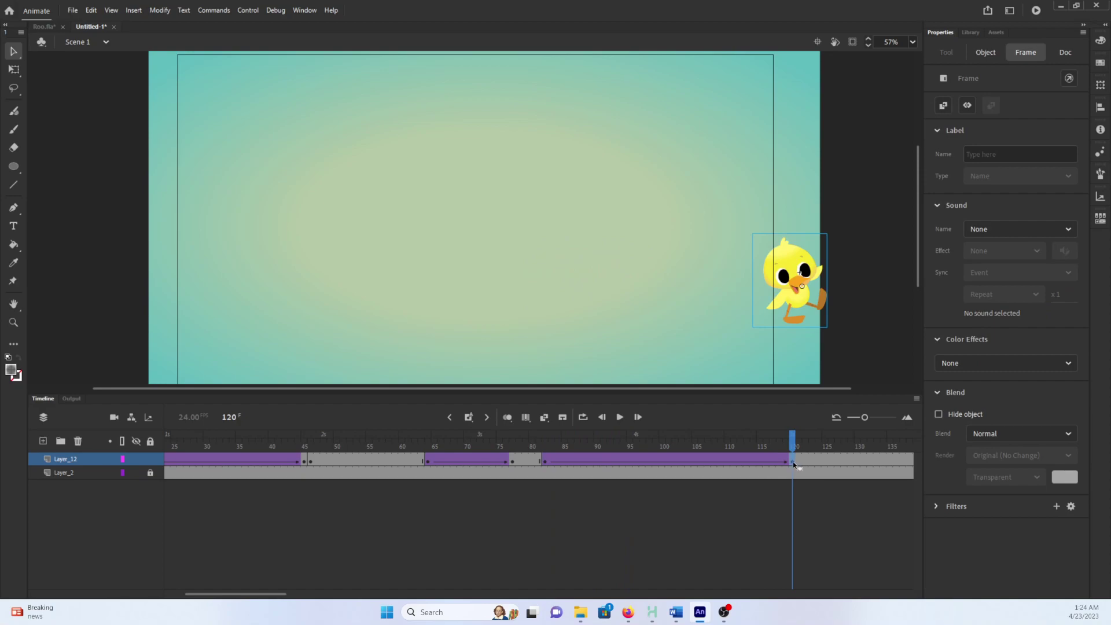
{"action": "scroll", "coordinate": [795, 454], "scroll_direction": "right", "scroll_amount": 3}
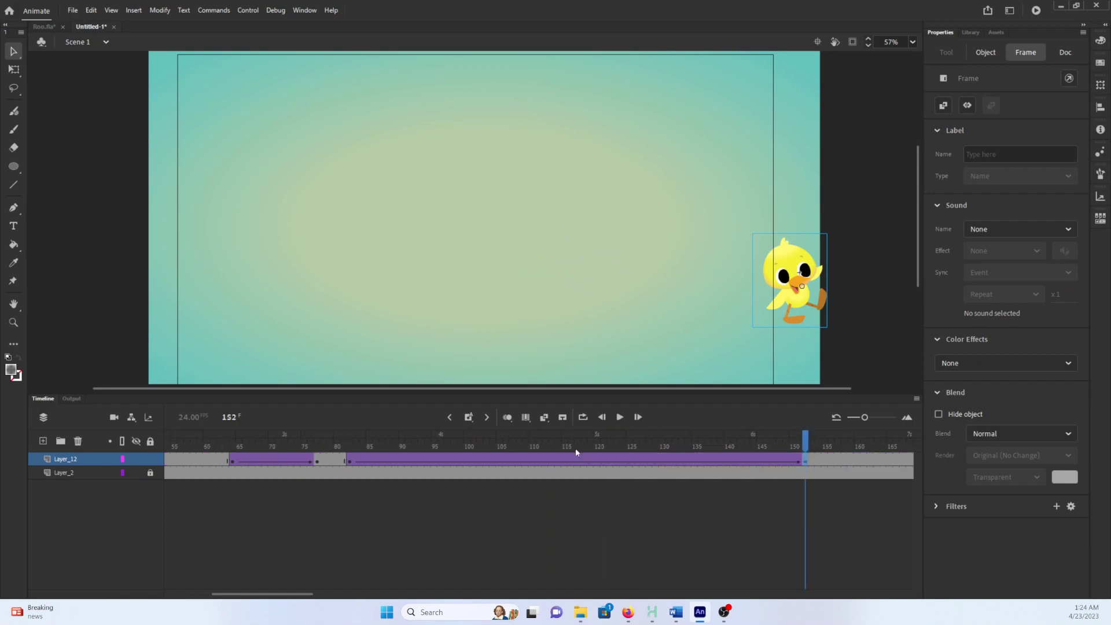
{"action": "key", "text": "Return"}
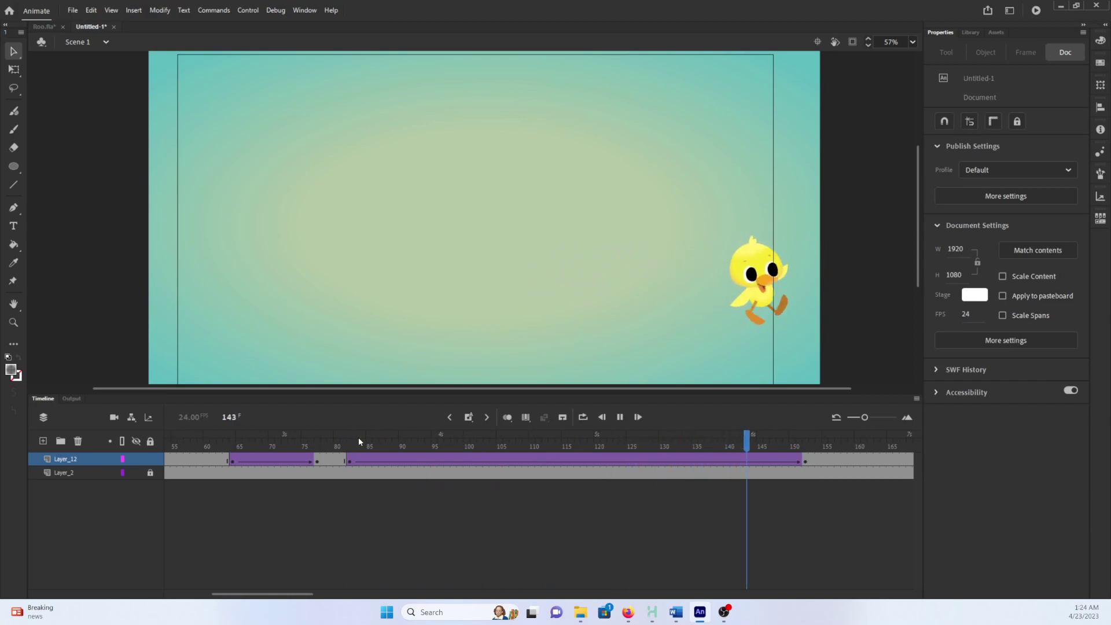
- Test the movie with Ctrl+Enter, close the player, and replay from frame 1
{"action": "key", "text": "ctrl+Return"}
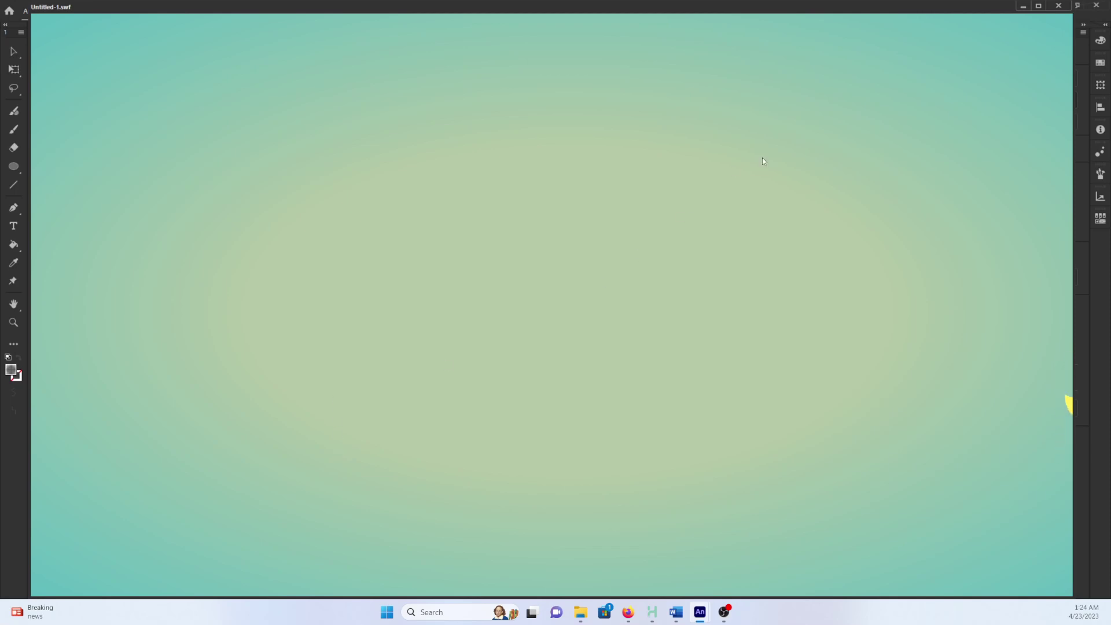
{"action": "left_click", "coordinate": [1058, 7]}
{"action": "left_click", "coordinate": [804, 460]}
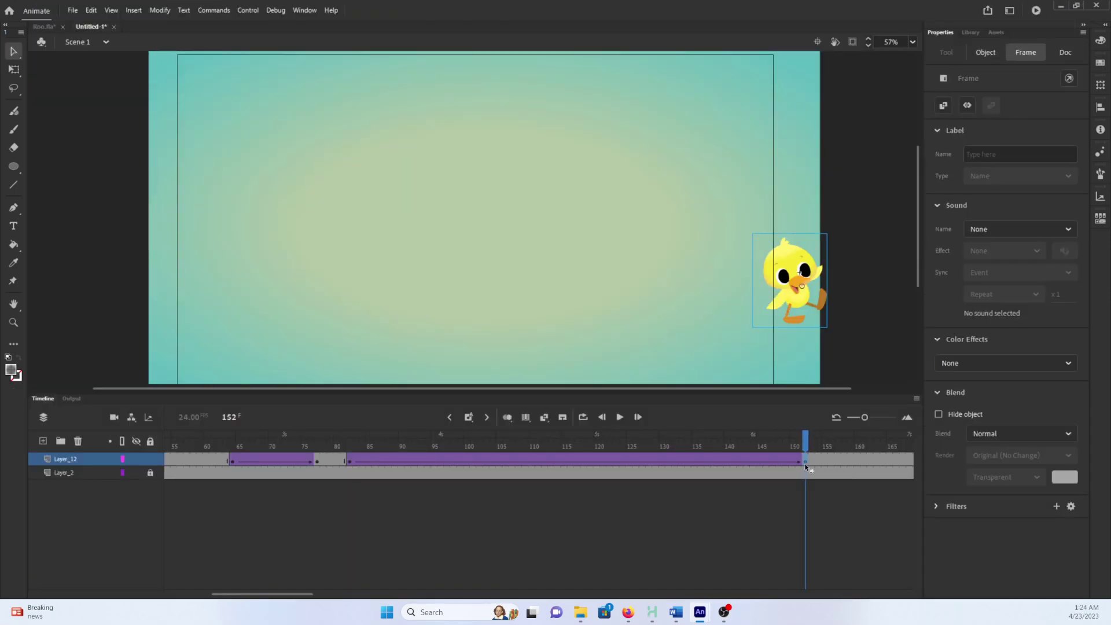
{"action": "key", "text": "shift+comma"}
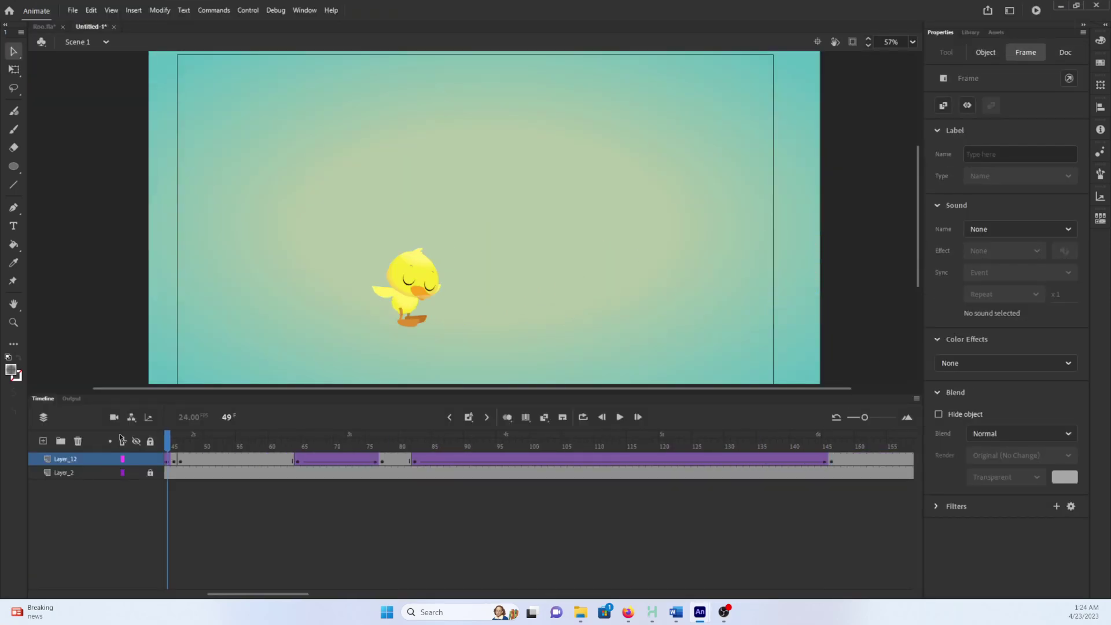
{"action": "key", "text": "Return"}
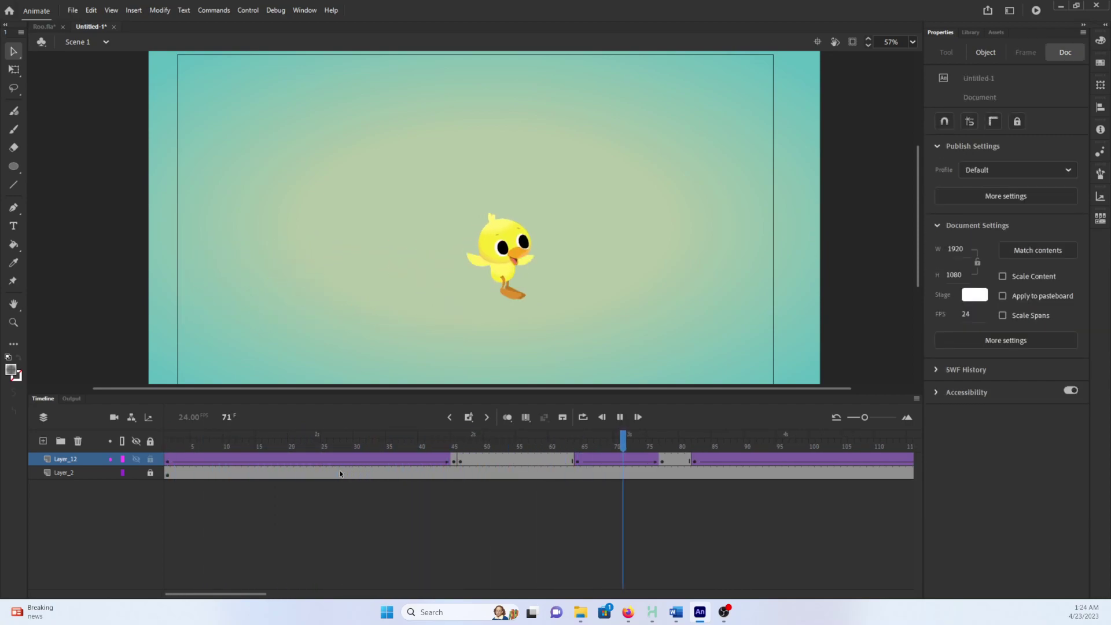
- Insert a keyframe at frame 66 and remove the classic tween leading into it at frame 65
{"action": "mouse_move", "coordinate": [590, 445]}
{"action": "left_mouse_down"}
{"action": "mouse_move", "coordinate": [530, 447]}
{"action": "mouse_move", "coordinate": [590, 452]}
{"action": "left_mouse_up"}
{"action": "left_click", "coordinate": [590, 461]}
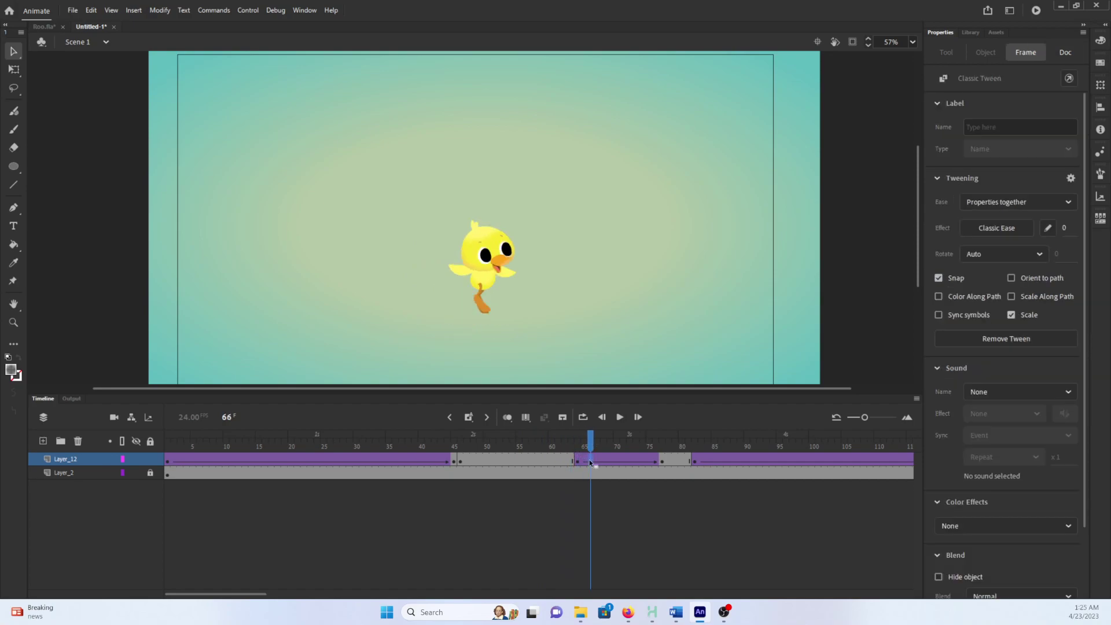
{"action": "key", "text": "F6"}
{"action": "left_click", "coordinate": [584, 460]}
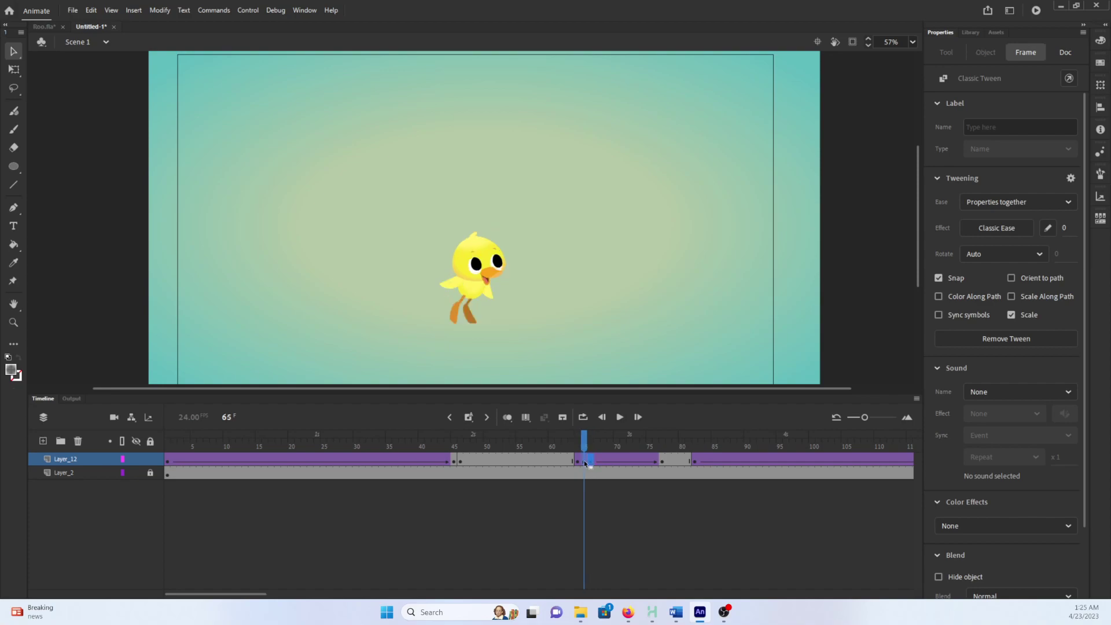
{"action": "right_click", "coordinate": [584, 460]}
{"action": "left_click", "coordinate": [645, 137]}
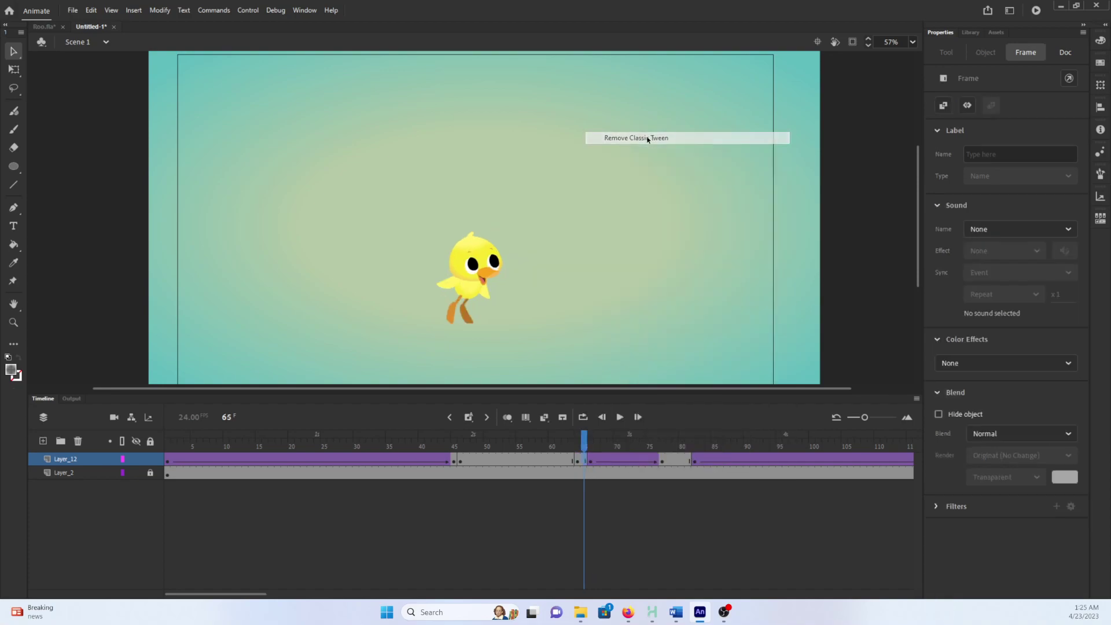
- Replay the animation from around frames 53–59 to check the change
{"action": "left_click_drag", "start_coordinate": [583, 445], "coordinate": [543, 437]}
{"action": "key", "text": "Return"}
{"action": "key", "text": "Return"}
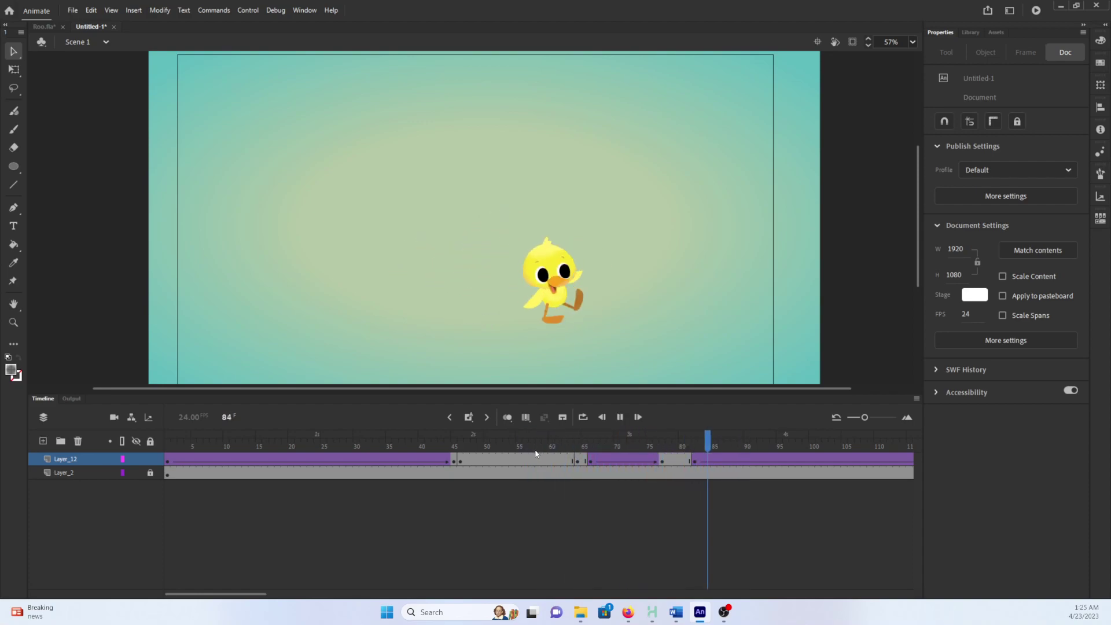
{"action": "left_click", "coordinate": [506, 446]}
{"action": "key", "text": "Return"}
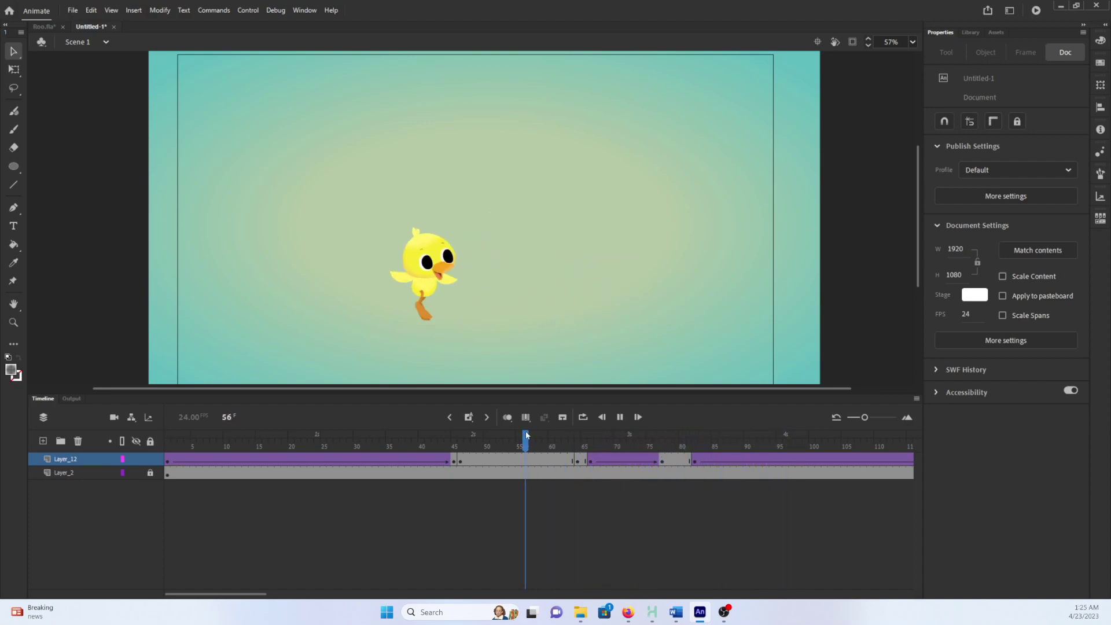
{"action": "key", "text": "Return"}
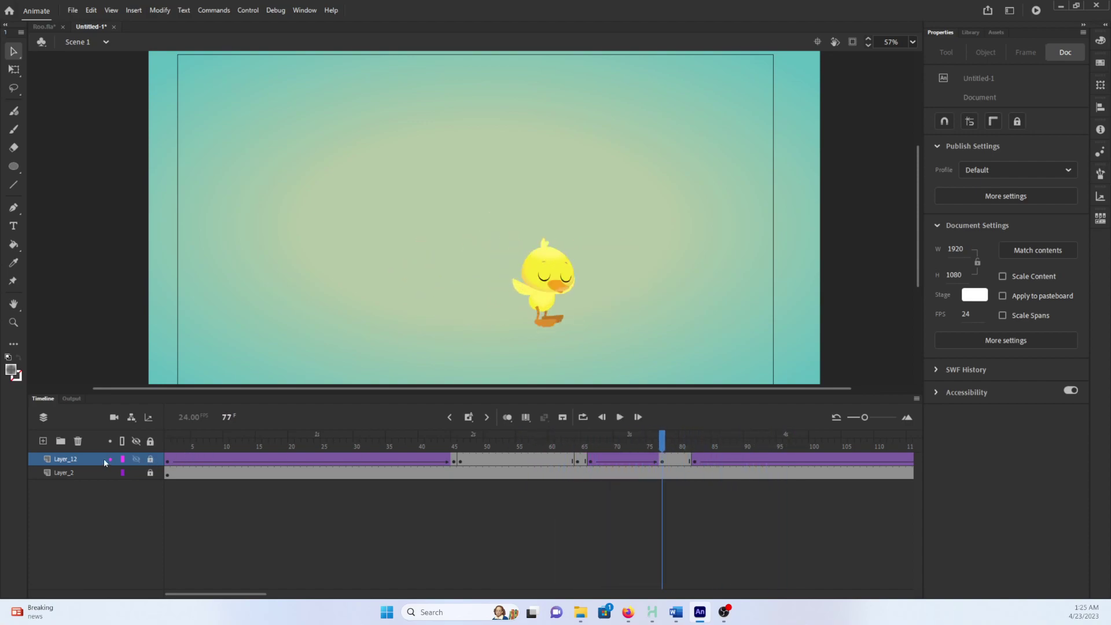
- Add Layer_13 beneath the duck's Layer_12 and draw a circle on it left of the duck
{"action": "left_click", "coordinate": [42, 441]}
{"action": "left_click", "coordinate": [67, 463]}
{"action": "left_click_drag", "start_coordinate": [67, 464], "coordinate": [68, 477]}
{"action": "left_click", "coordinate": [15, 167]}
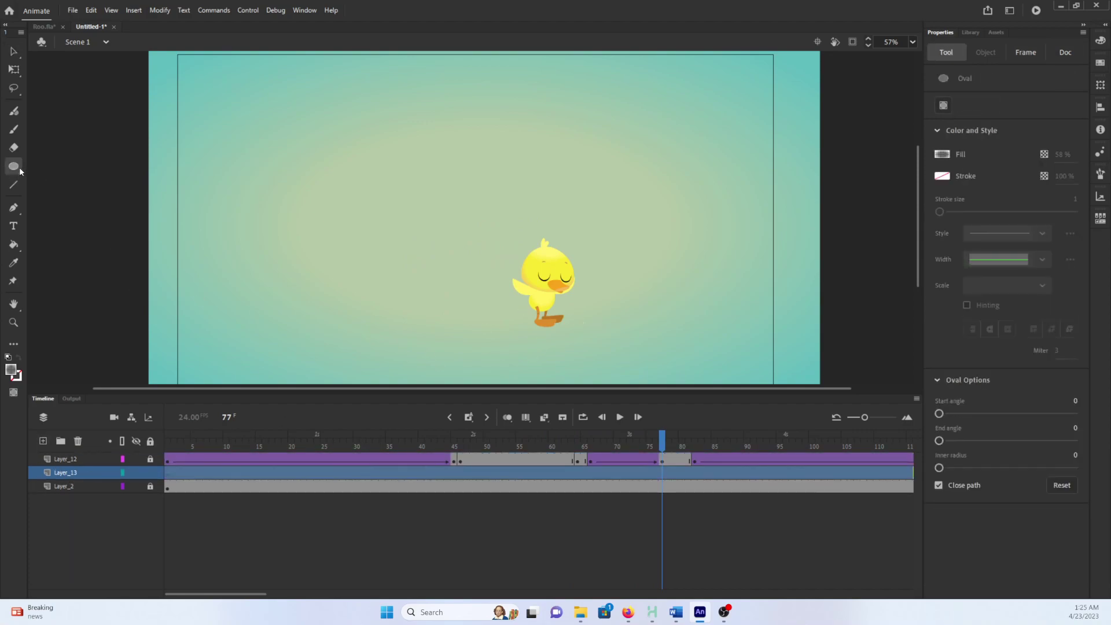
{"action": "left_click_drag", "start_coordinate": [314, 179], "coordinate": [406, 272]}
- Give the circle a soft dark radial-gradient fill
{"action": "key", "text": "v"}
{"action": "left_click", "coordinate": [404, 228]}
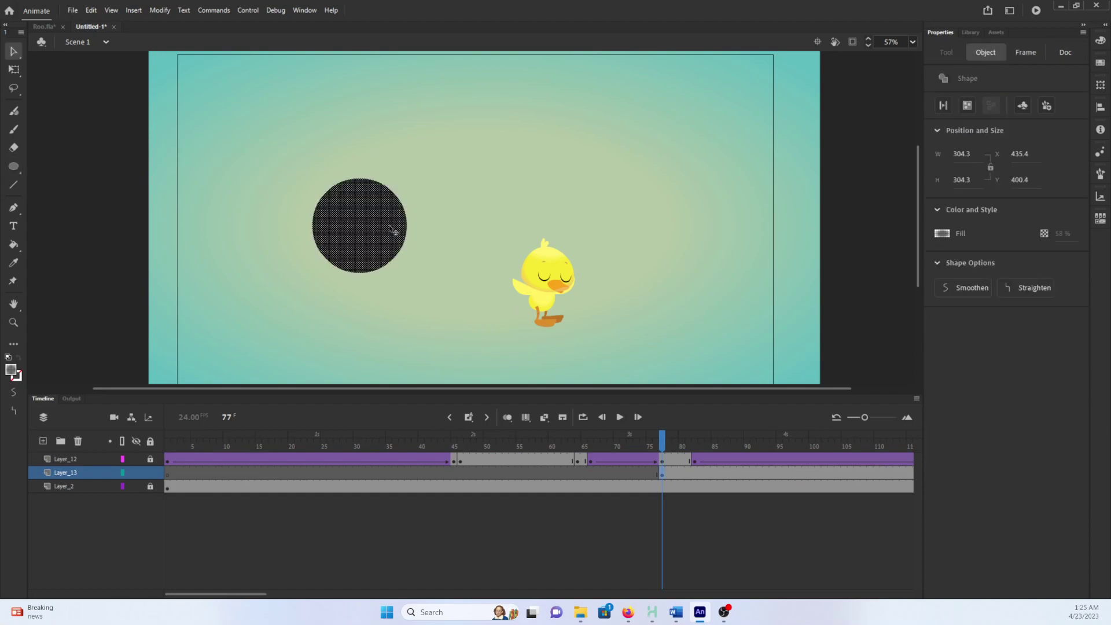
{"action": "left_click", "coordinate": [1100, 40]}
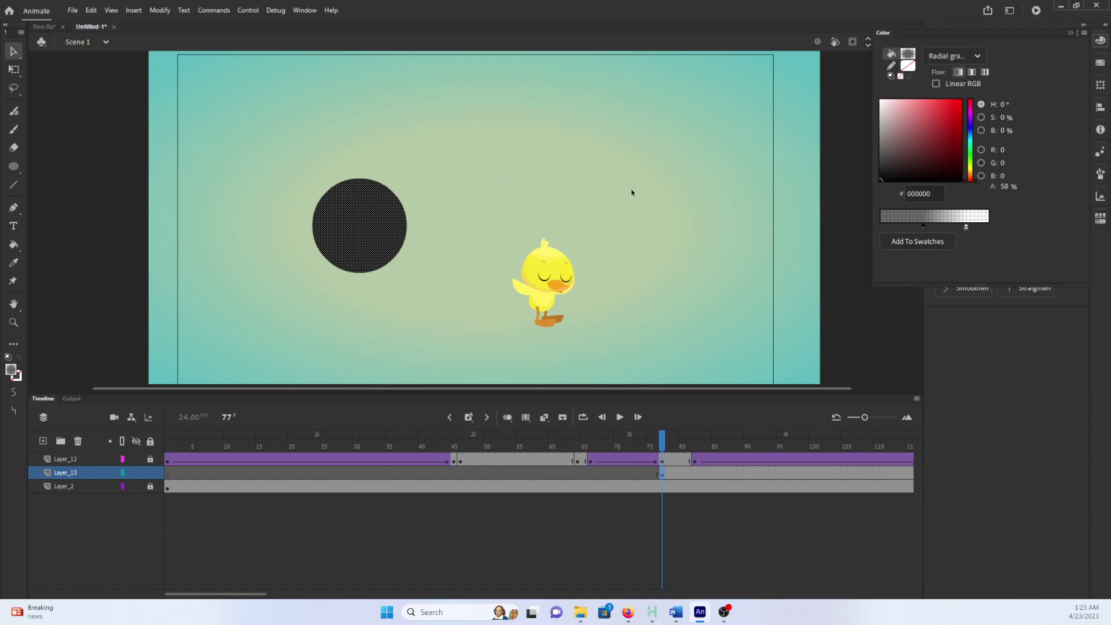
{"action": "left_click", "coordinate": [556, 208]}
- Convert the circle into a graphic symbol named Shadow
{"action": "left_click", "coordinate": [377, 247]}
{"action": "right_click", "coordinate": [377, 247]}
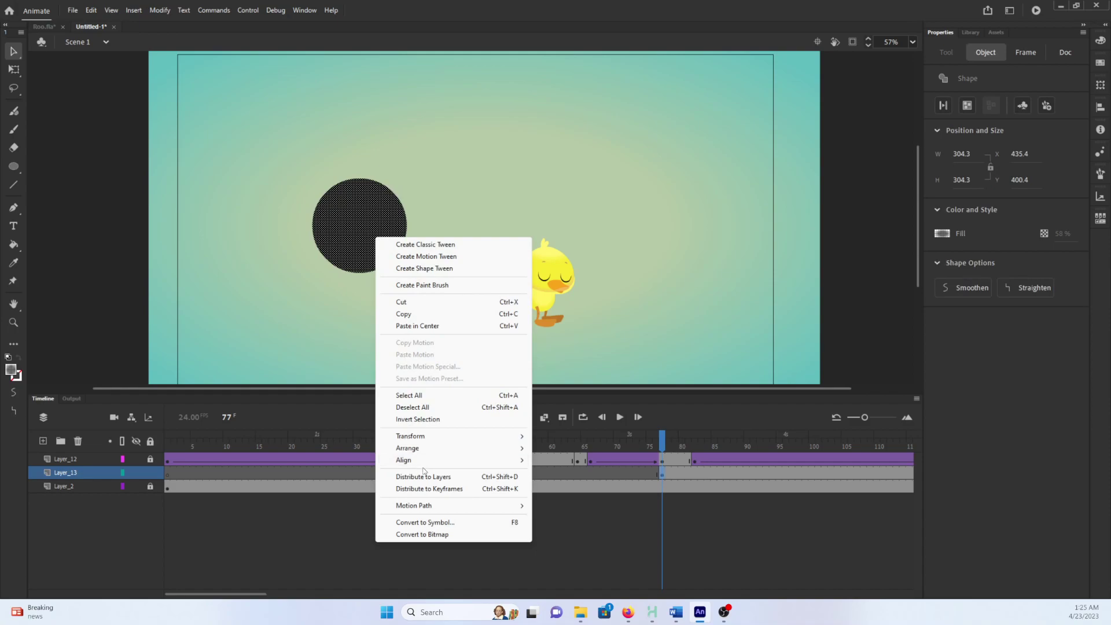
{"action": "left_click", "coordinate": [424, 523]}
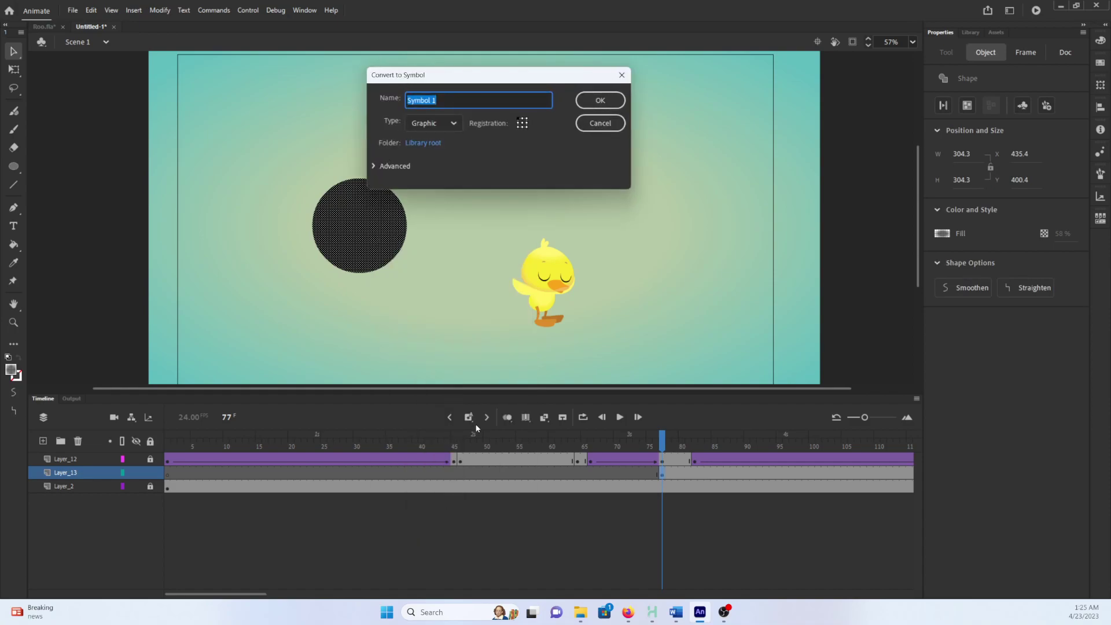
{"action": "type", "text": "Shadow"}
{"action": "key", "text": "Return"}
- Squash the shadow into a flat ellipse and move its keyframe from frame 77 to frame 1
{"action": "key", "text": "q"}
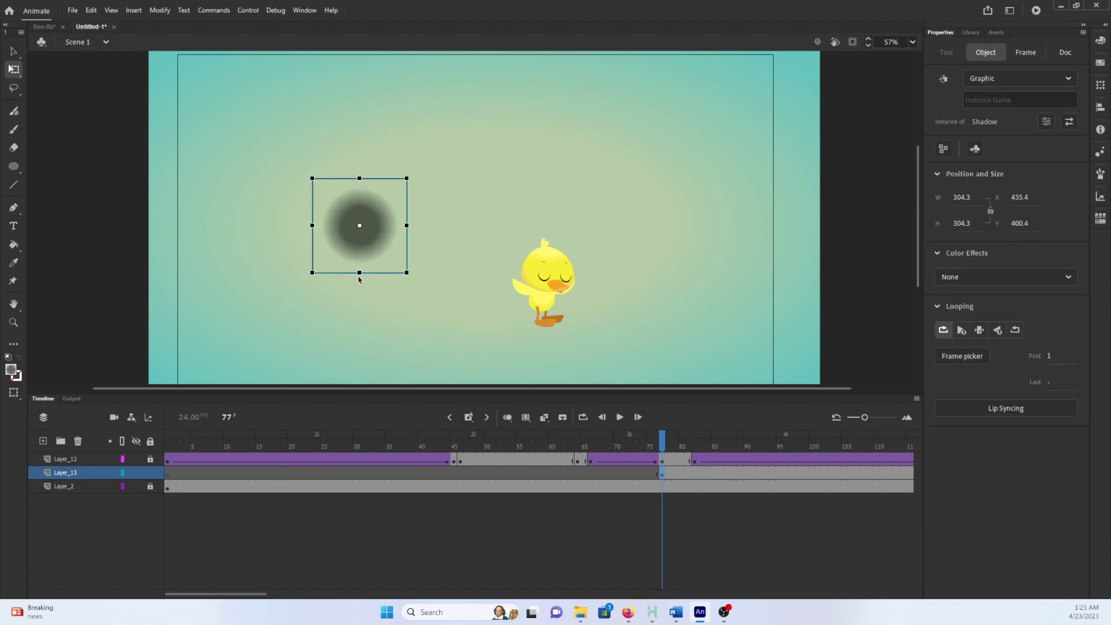
{"action": "left_click_drag", "start_coordinate": [358, 279], "coordinate": [411, 422]}
{"action": "key", "text": "v"}
{"action": "left_click_drag", "start_coordinate": [662, 470], "coordinate": [642, 472]}
{"action": "left_click", "coordinate": [664, 476]}
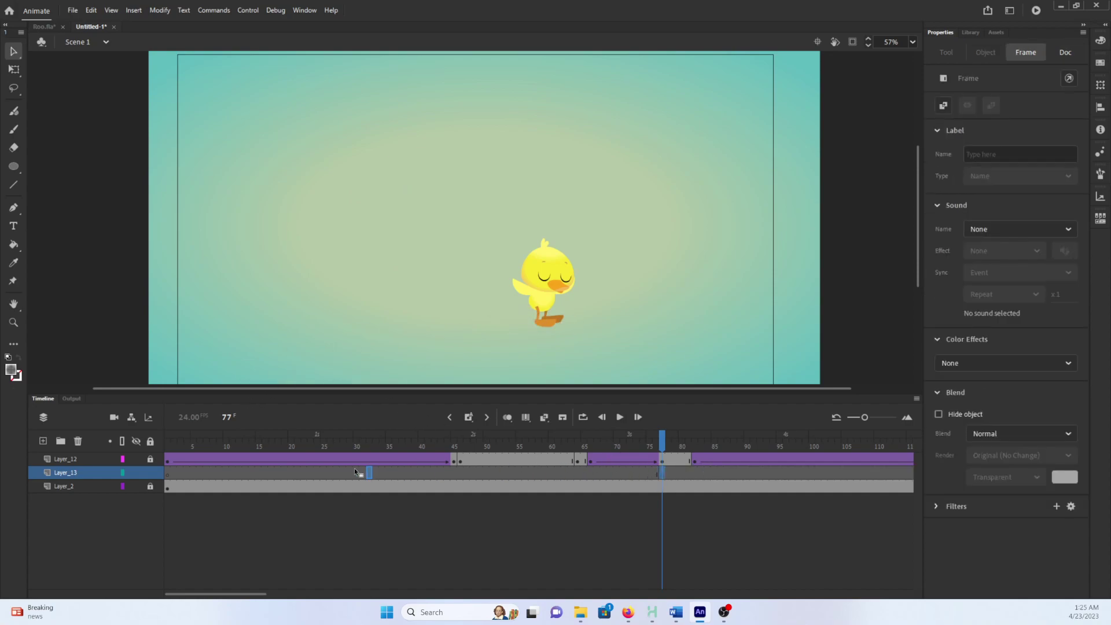
{"action": "left_click_drag", "start_coordinate": [323, 473], "coordinate": [136, 474]}
- Place the shadow under the duck's feet and set its Alpha colour effect to 19%
{"action": "left_click", "coordinate": [364, 225]}
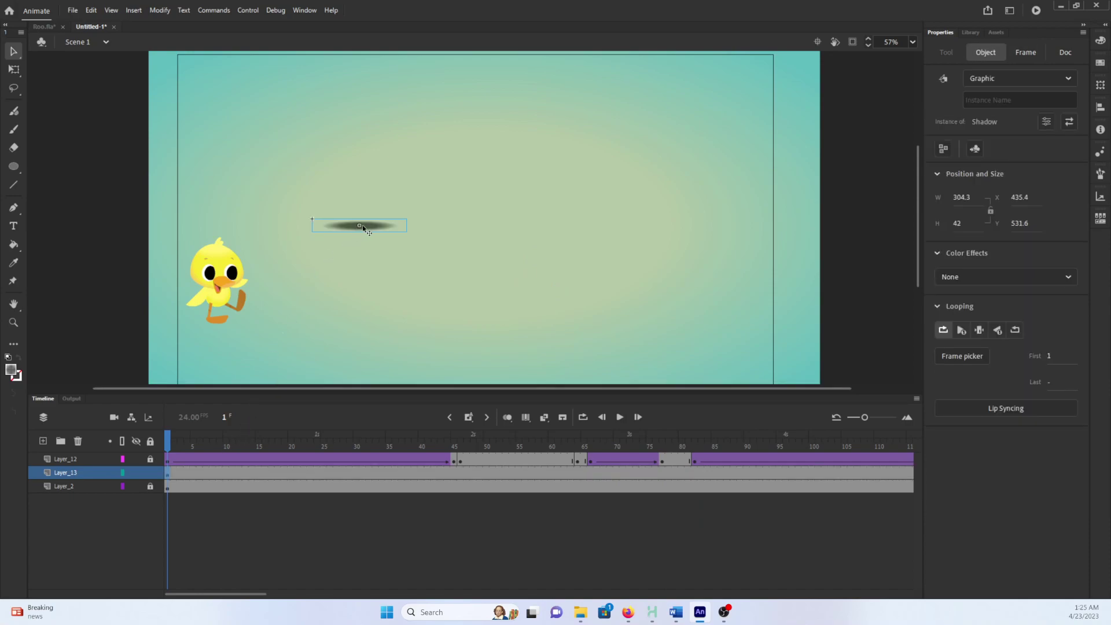
{"action": "left_click_drag", "start_coordinate": [365, 228], "coordinate": [224, 325]}
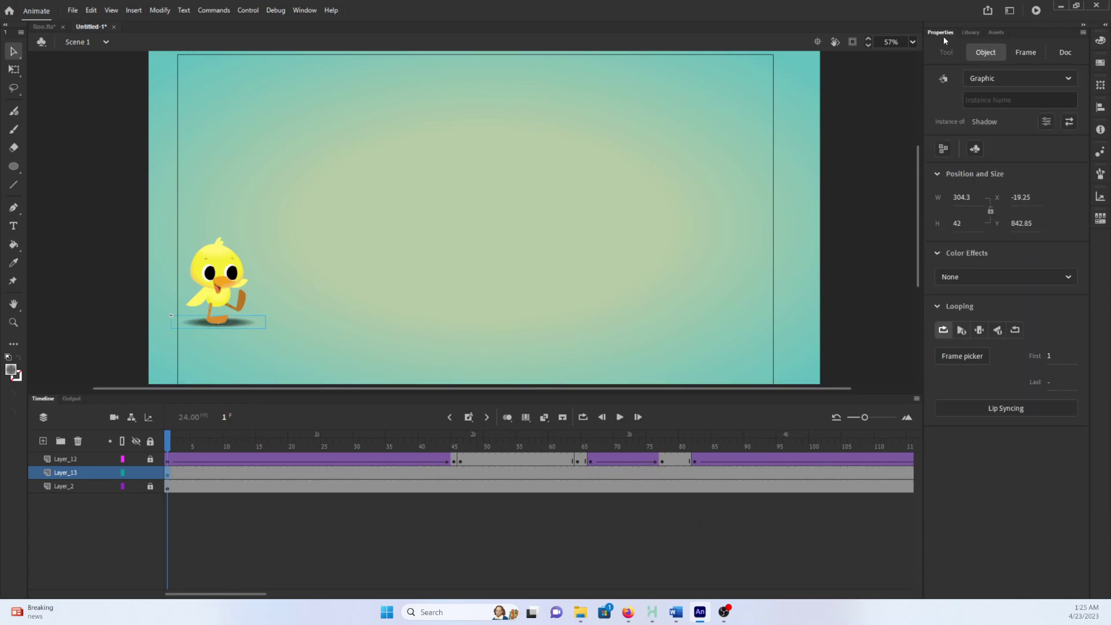
{"action": "left_click", "coordinate": [979, 277]}
{"action": "left_click", "coordinate": [958, 364]}
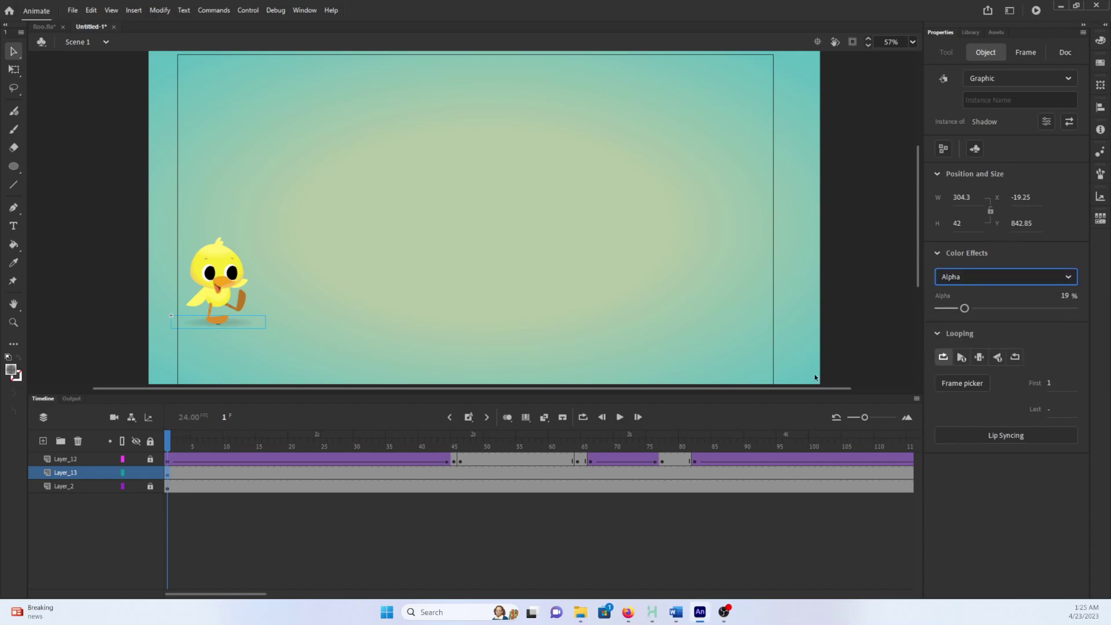
{"action": "left_click", "coordinate": [326, 374]}
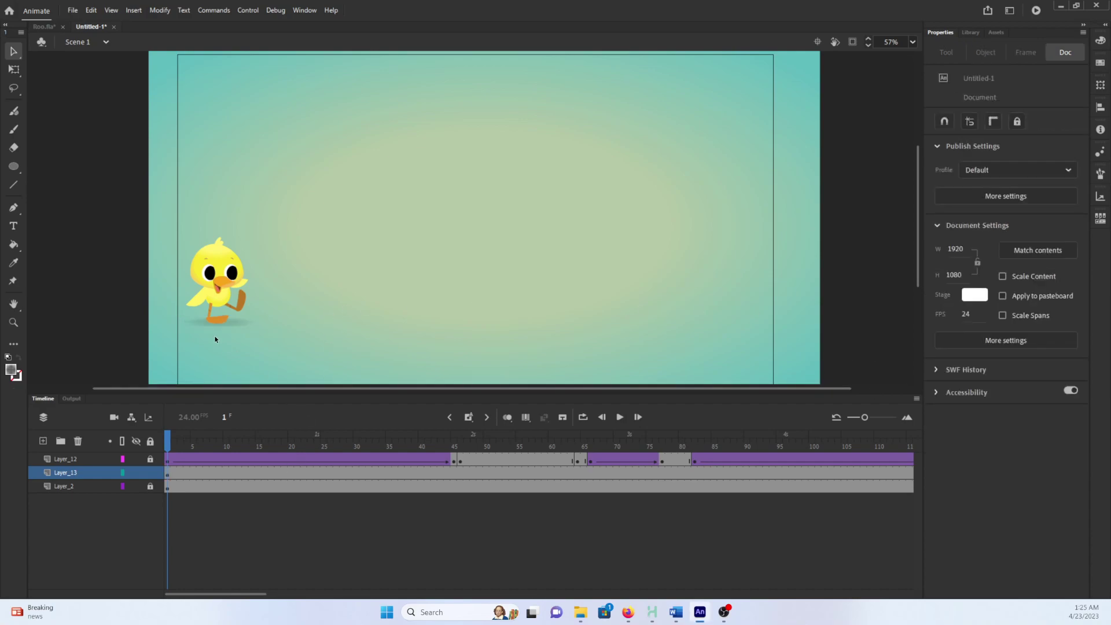
{"action": "left_click", "coordinate": [252, 325]}
- Add a shadow keyframe at frame 45 and move the shadow under the duck, following it at frame 47
{"action": "key", "text": "q"}
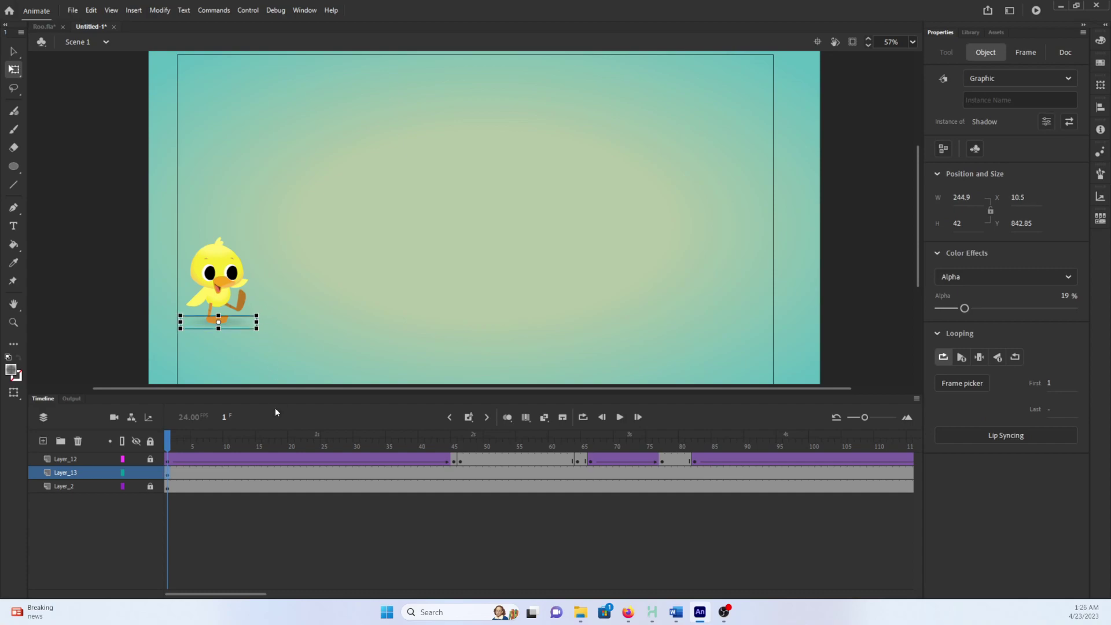
{"action": "key", "text": "v"}
{"action": "left_click", "coordinate": [453, 473]}
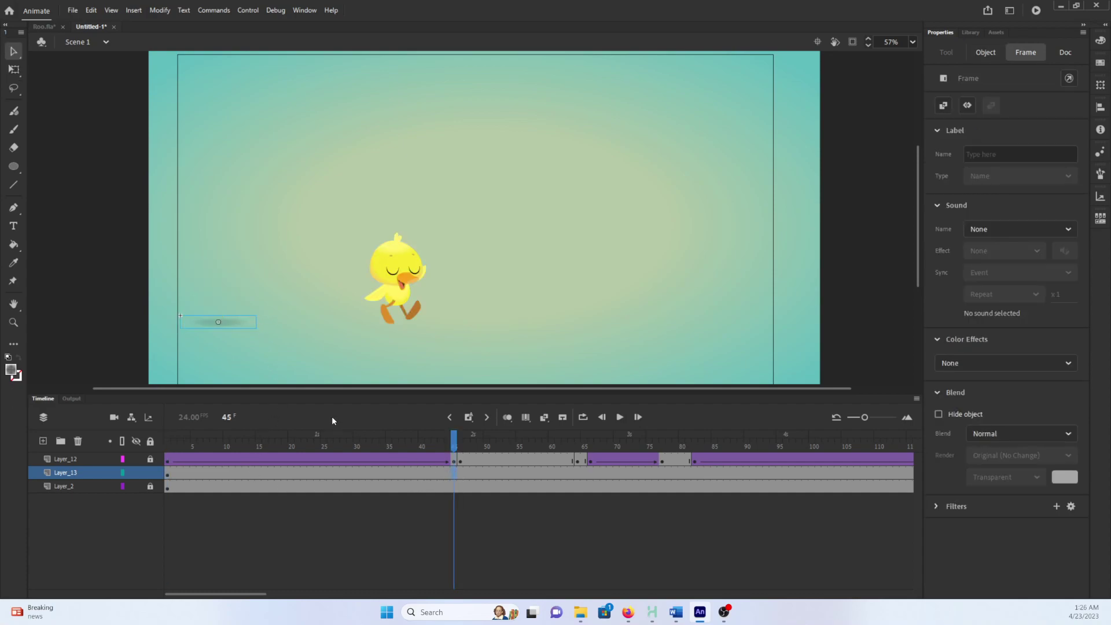
{"action": "key", "text": "F6"}
{"action": "left_click", "coordinate": [228, 325]}
{"action": "left_click_drag", "start_coordinate": [228, 324], "coordinate": [411, 344]}
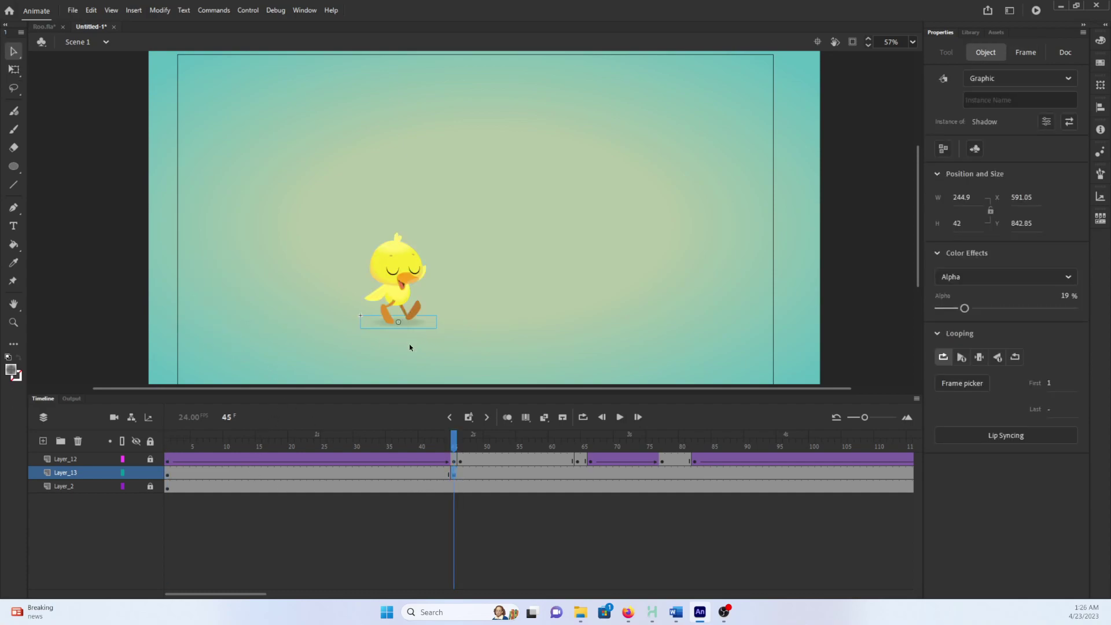
{"action": "left_click", "coordinate": [466, 474]}
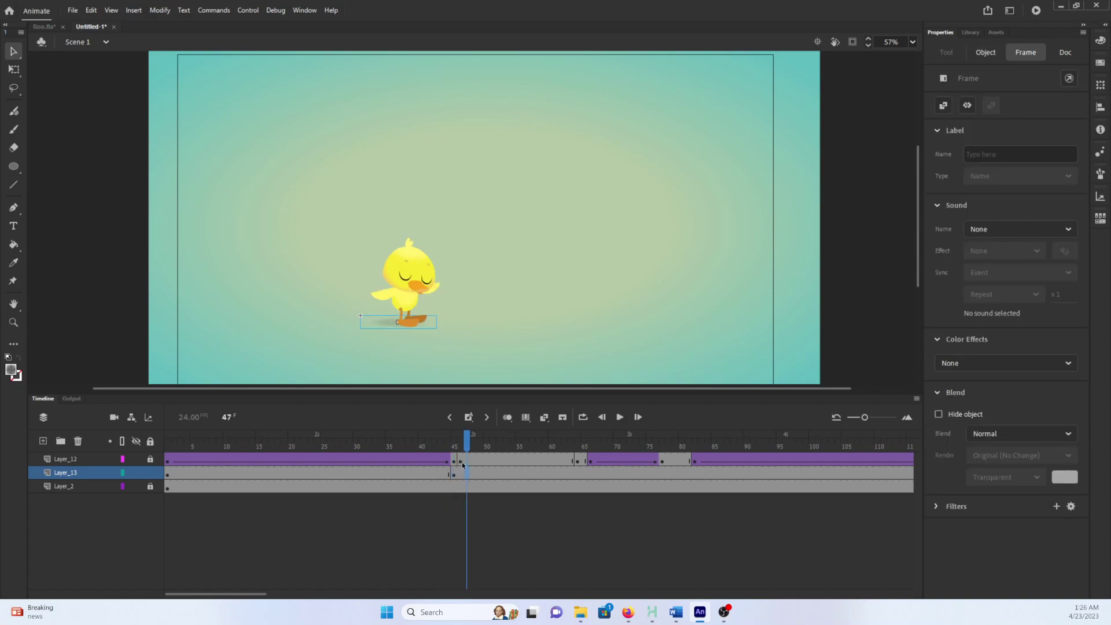
{"action": "left_click_drag", "start_coordinate": [381, 329], "coordinate": [429, 330]}
- Zoom in on the duck's feet, fine-tune the shadow's position, and classic-tween its span around frame 40
{"action": "key", "text": "z"}
{"action": "left_click", "coordinate": [431, 325]}
{"action": "key", "text": "v"}
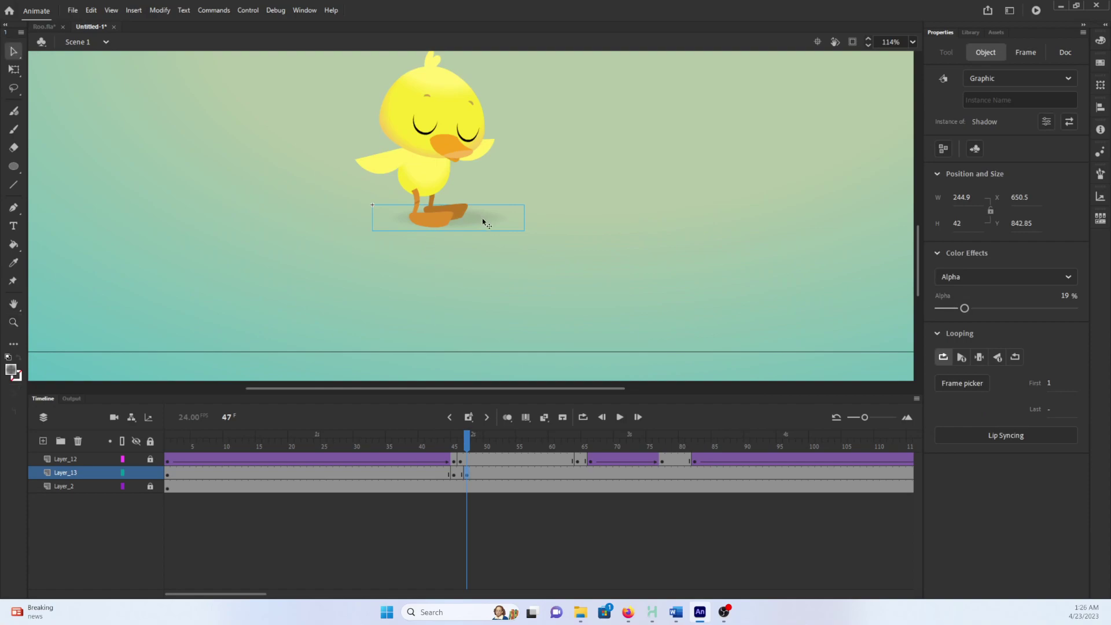
{"action": "left_click_drag", "start_coordinate": [481, 218], "coordinate": [466, 222]}
{"action": "right_click", "coordinate": [422, 473]}
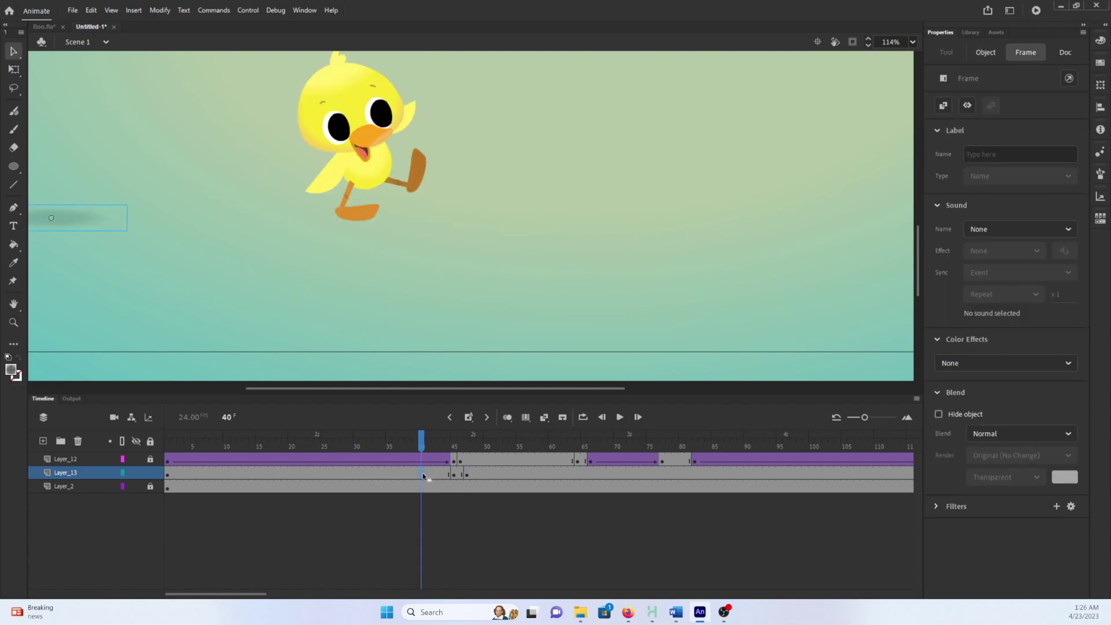
{"action": "left_click", "coordinate": [471, 152]}
{"action": "left_click", "coordinate": [467, 475]}
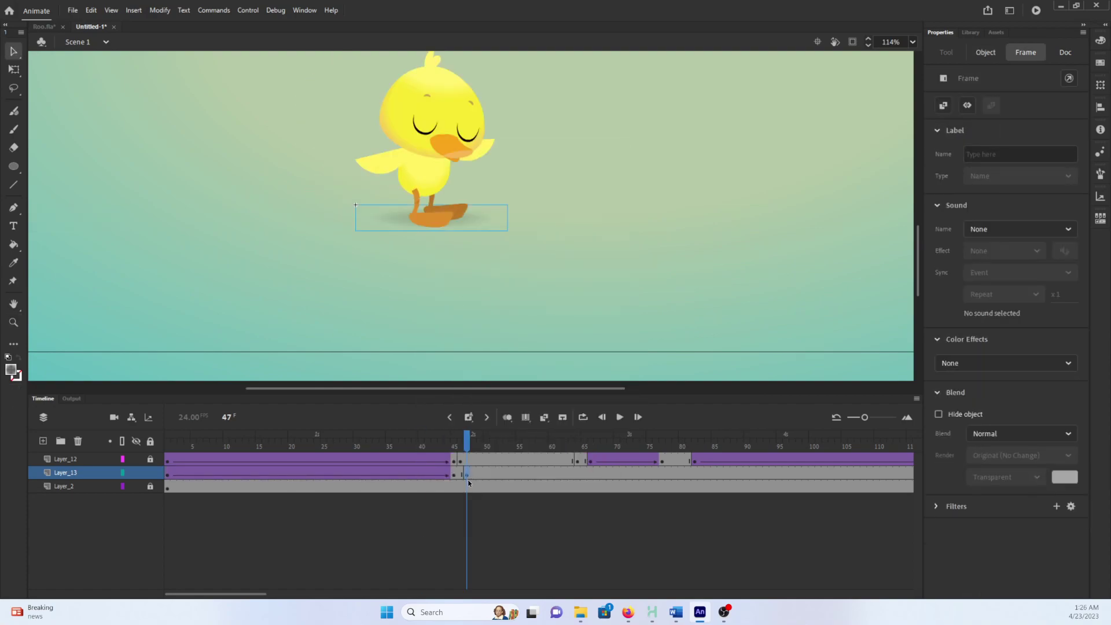
{"action": "left_click_drag", "start_coordinate": [466, 478], "coordinate": [381, 471]}
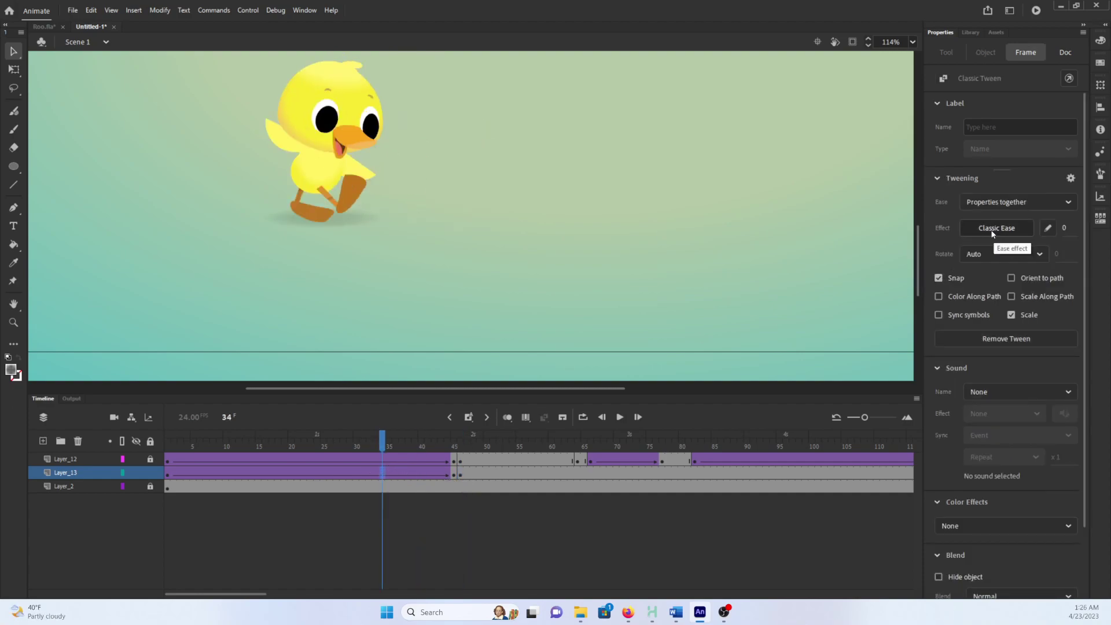
- At frame 55 on Layer_13, shift the shadow right under the duck's feet
{"action": "left_click", "coordinate": [362, 460]}
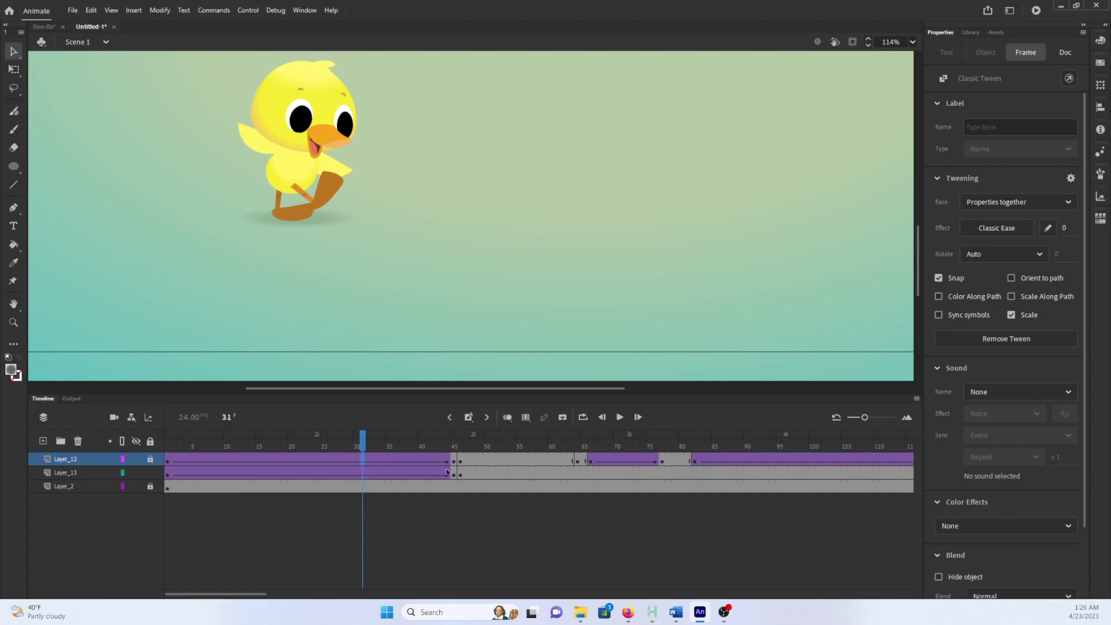
{"action": "left_click", "coordinate": [367, 474]}
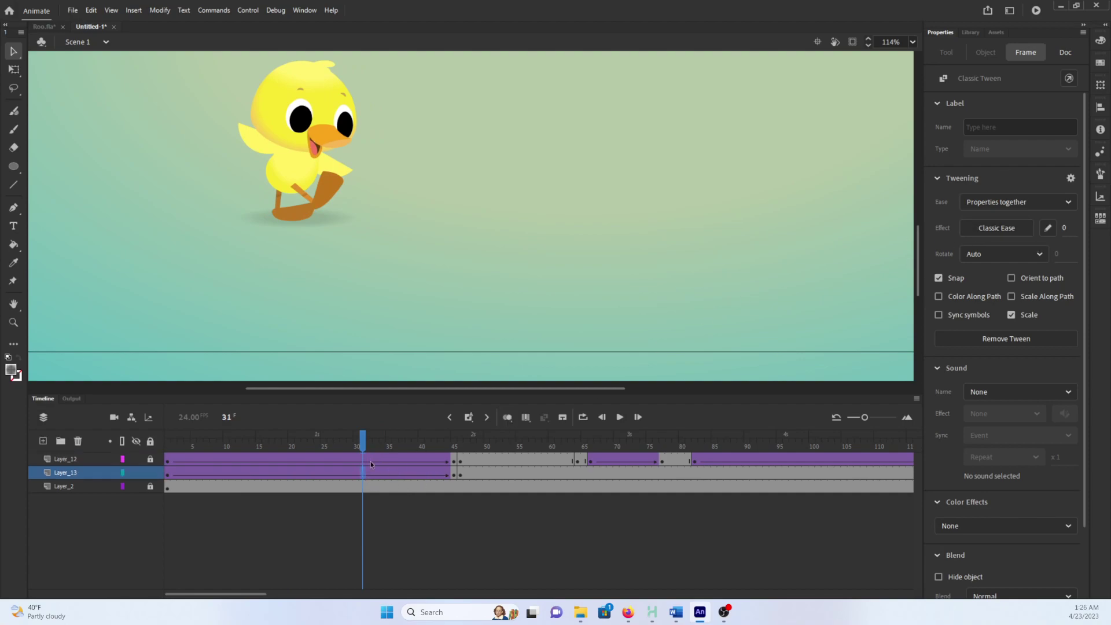
{"action": "left_click", "coordinate": [460, 474]}
{"action": "left_click_drag", "start_coordinate": [473, 454], "coordinate": [512, 447]}
{"action": "left_click", "coordinate": [511, 477]}
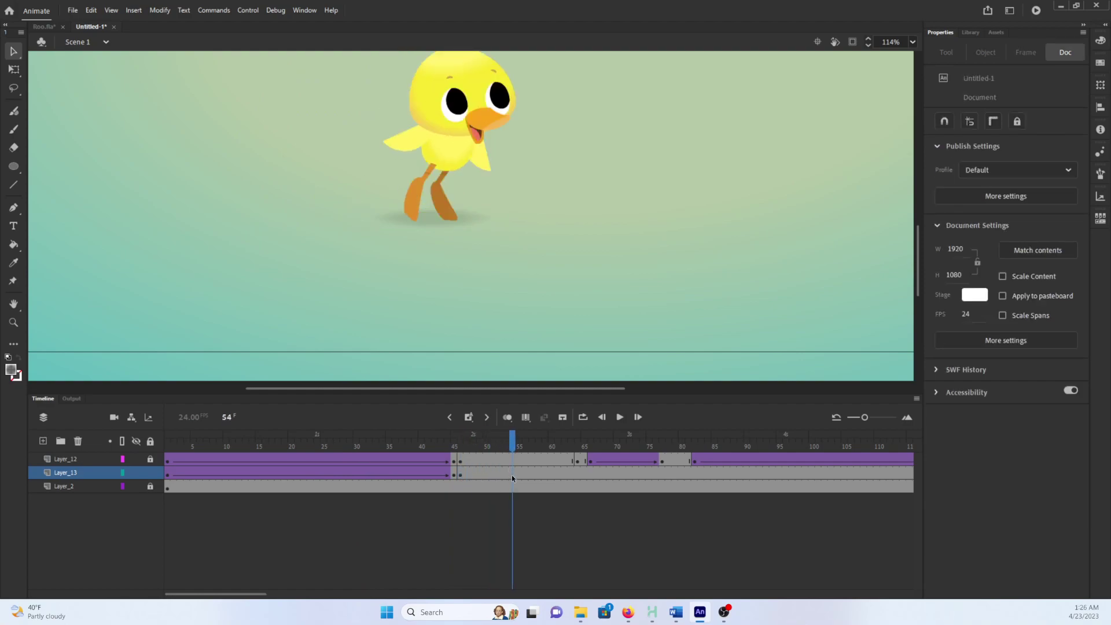
{"action": "left_click", "coordinate": [511, 475]}
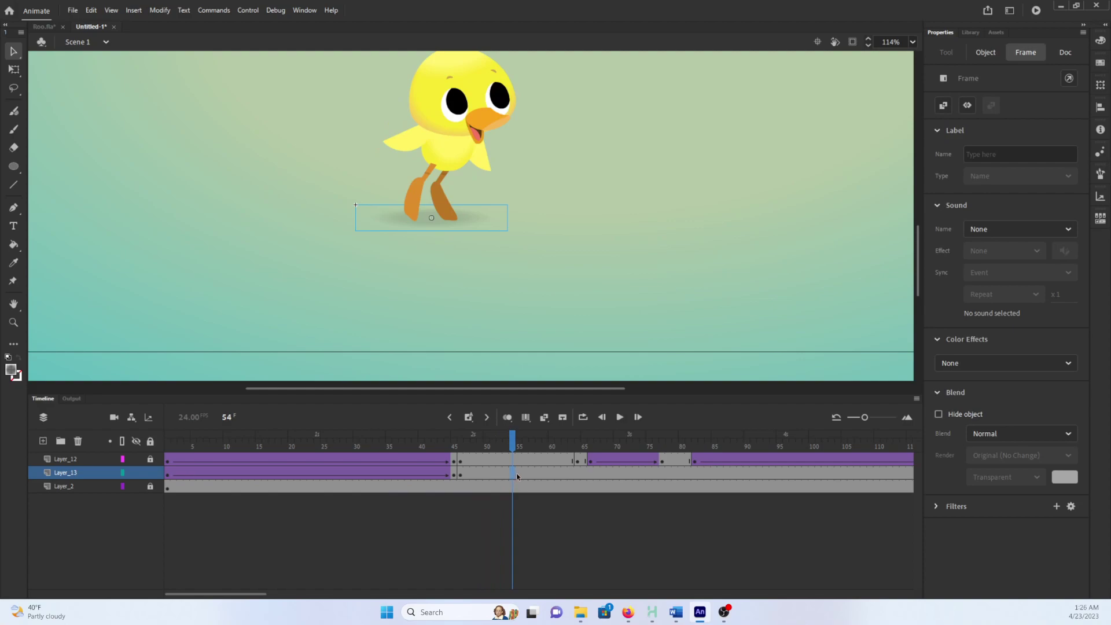
{"action": "left_click", "coordinate": [520, 474]}
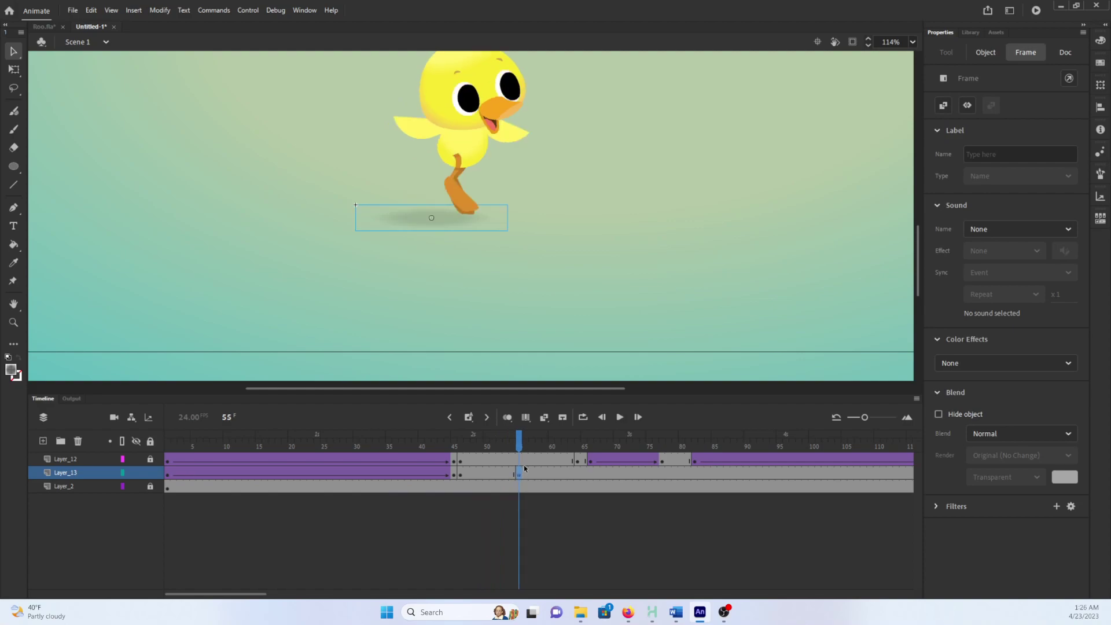
{"action": "left_click_drag", "start_coordinate": [441, 220], "coordinate": [467, 224]}
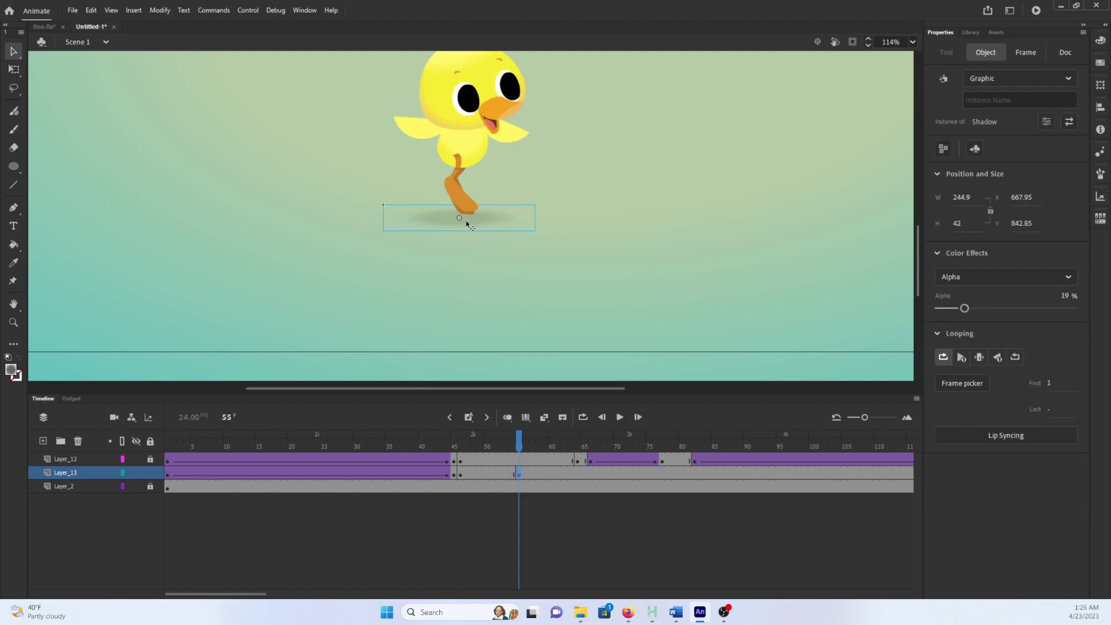
- Check the duck's pose around frames 59–61 and select frame 60 on the shadow layer
{"action": "left_click", "coordinate": [558, 474]}
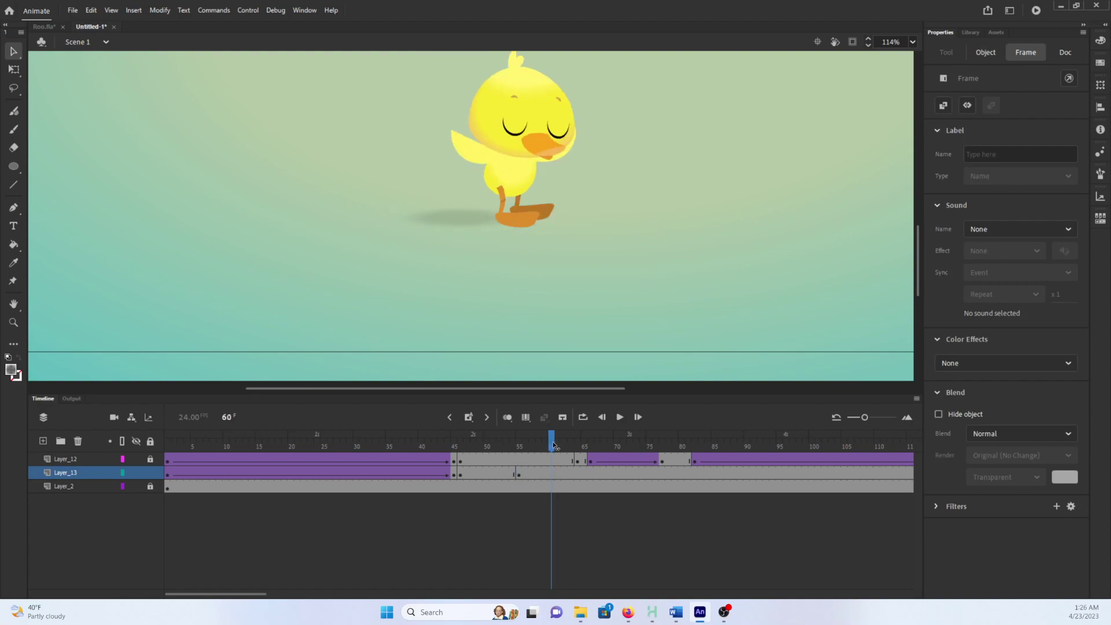
{"action": "left_click", "coordinate": [546, 445]}
{"action": "left_click", "coordinate": [552, 445]}
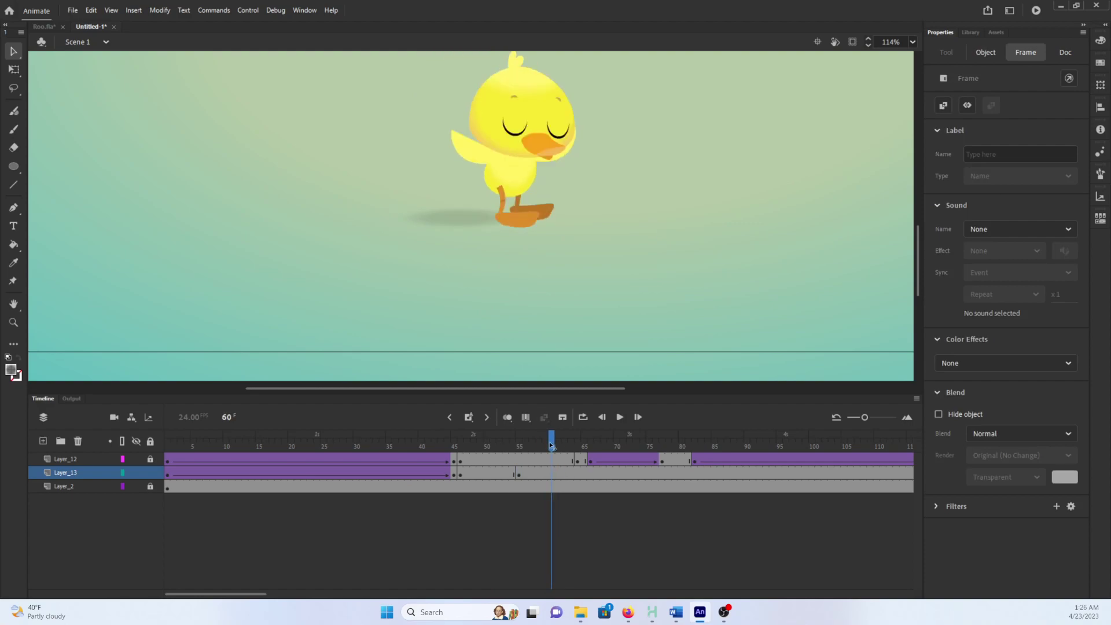
{"action": "left_click", "coordinate": [552, 475]}
- Slide the shadow right, classic-tween it from frame 55, and reposition it at frames 64–66
{"action": "left_click_drag", "start_coordinate": [446, 221], "coordinate": [497, 223]}
{"action": "right_click", "coordinate": [533, 476]}
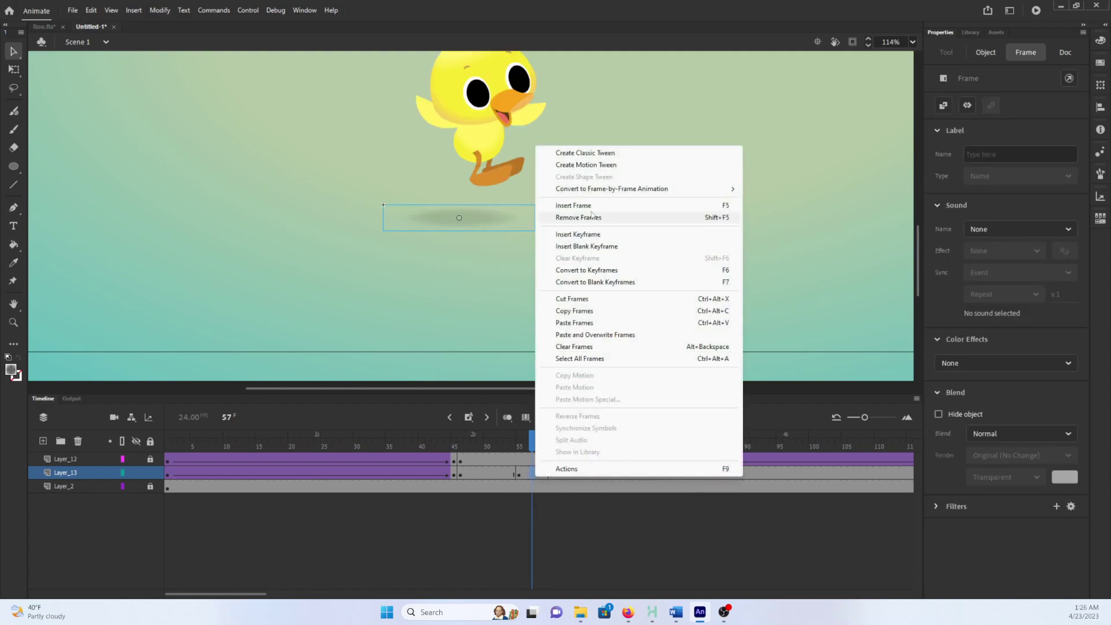
{"action": "left_click", "coordinate": [593, 155]}
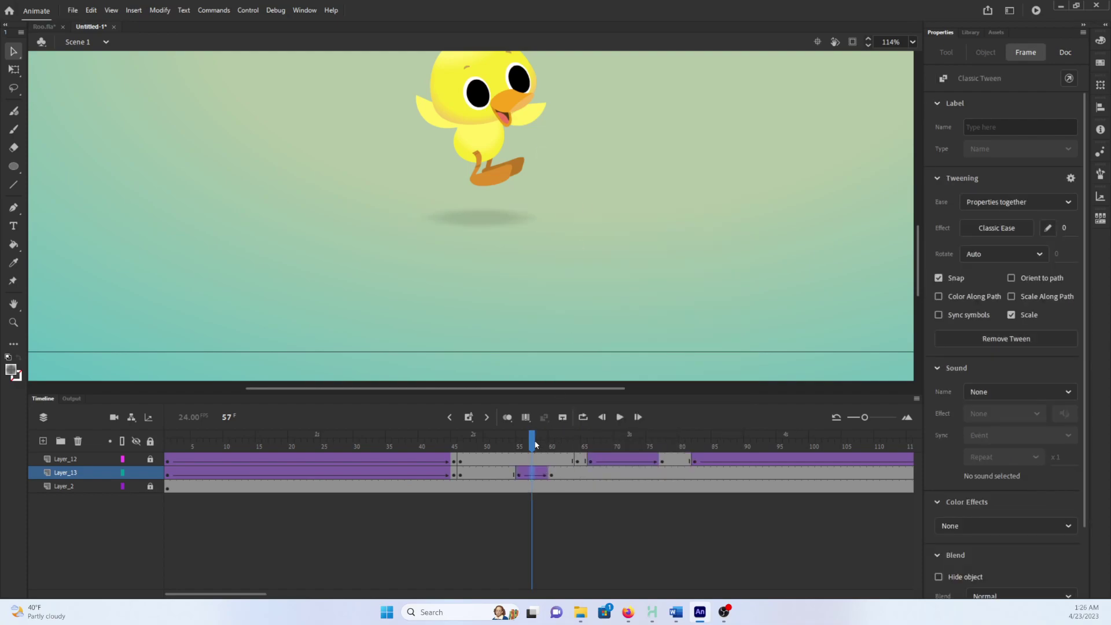
{"action": "left_click_drag", "start_coordinate": [534, 445], "coordinate": [577, 439]}
{"action": "left_click", "coordinate": [578, 474]}
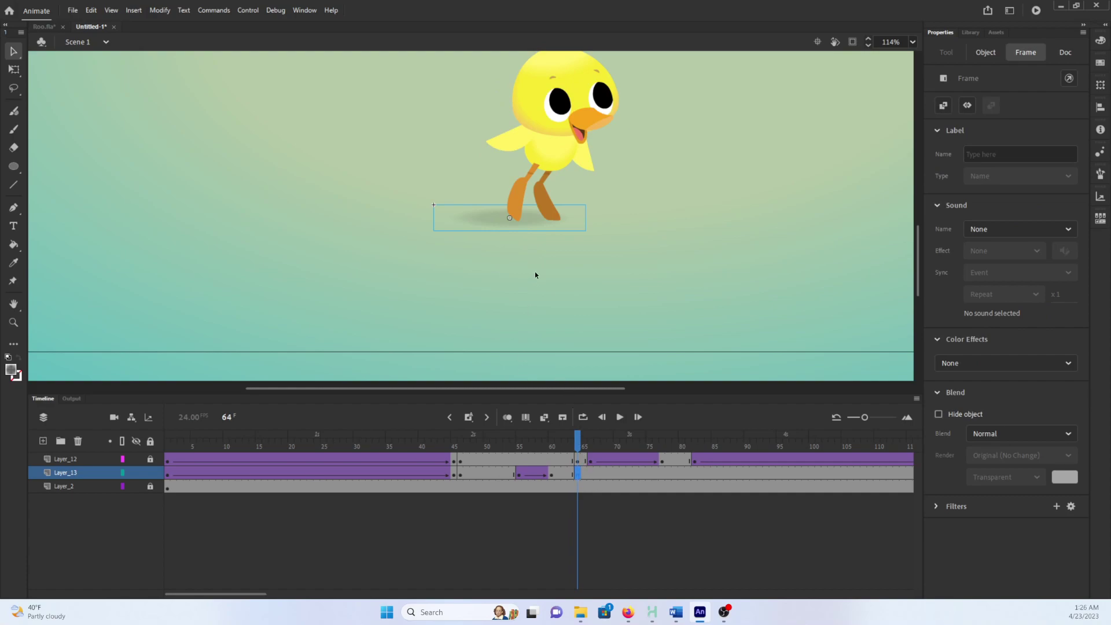
{"action": "key", "text": "shift+Right"}
{"action": "key", "text": "shift+Right"}
{"action": "left_click", "coordinate": [584, 475]}
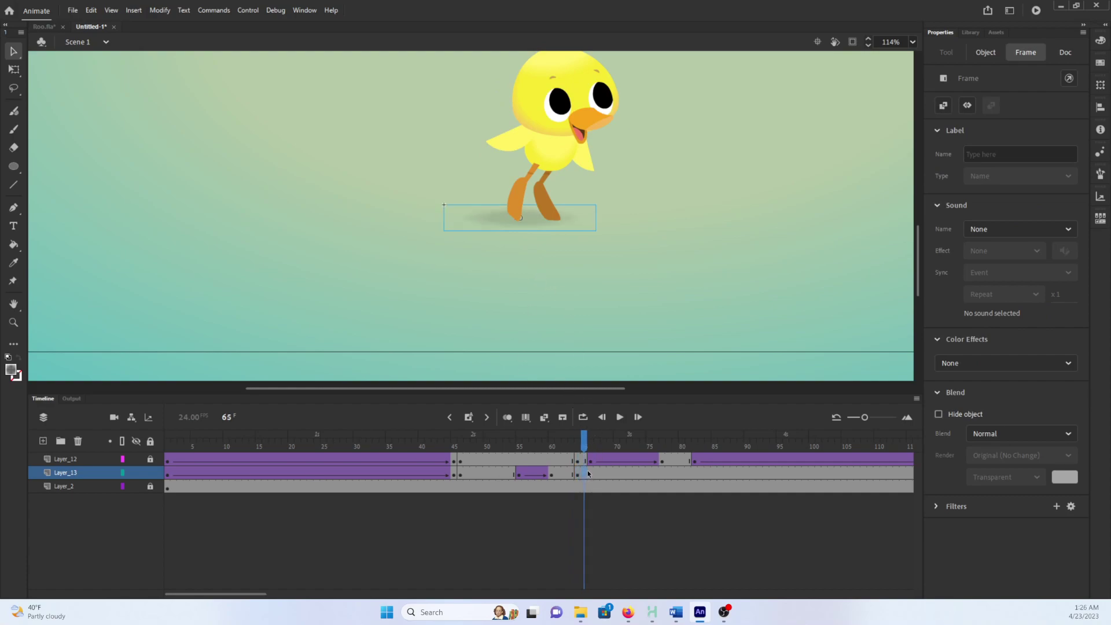
{"action": "left_click", "coordinate": [593, 474]}
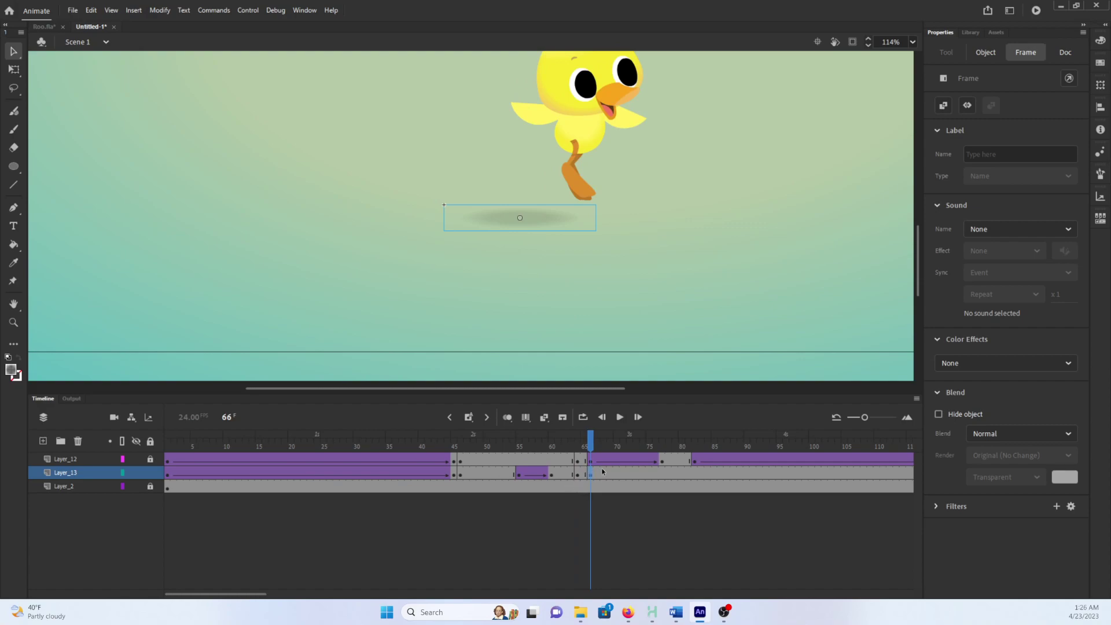
{"action": "left_click_drag", "start_coordinate": [563, 217], "coordinate": [608, 218]}
- At frame 77 place the shadow under the duck's feet and classic-tween the 65–77 span
{"action": "left_click_drag", "start_coordinate": [593, 444], "coordinate": [663, 473]}
{"action": "left_click", "coordinate": [663, 473]}
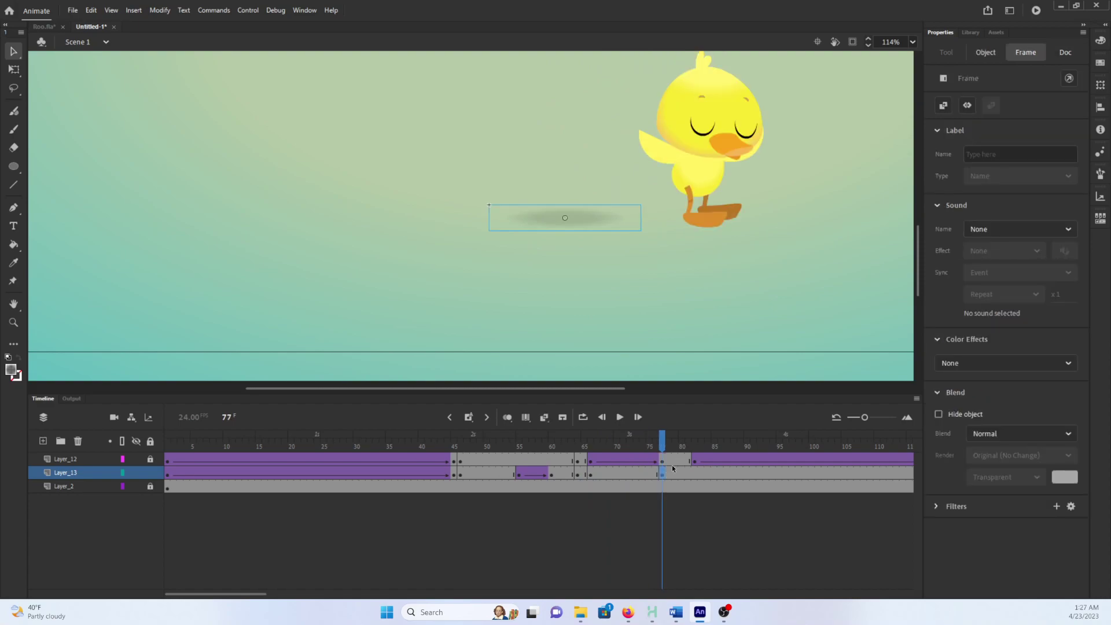
{"action": "left_click_drag", "start_coordinate": [558, 228], "coordinate": [698, 228]}
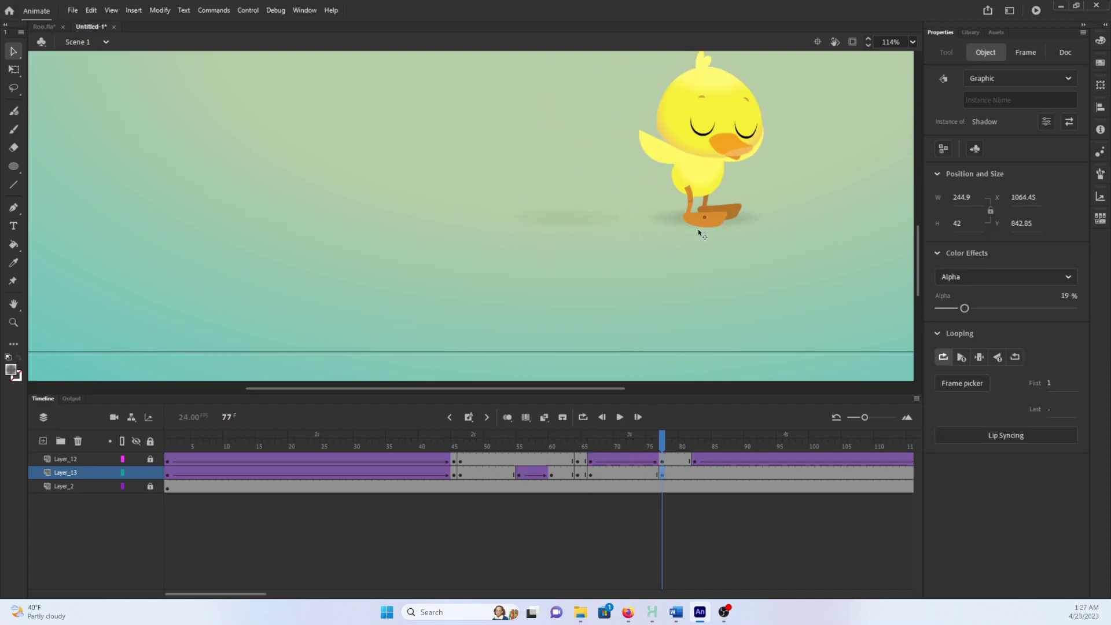
{"action": "left_click", "coordinate": [634, 475]}
{"action": "right_click", "coordinate": [634, 473]}
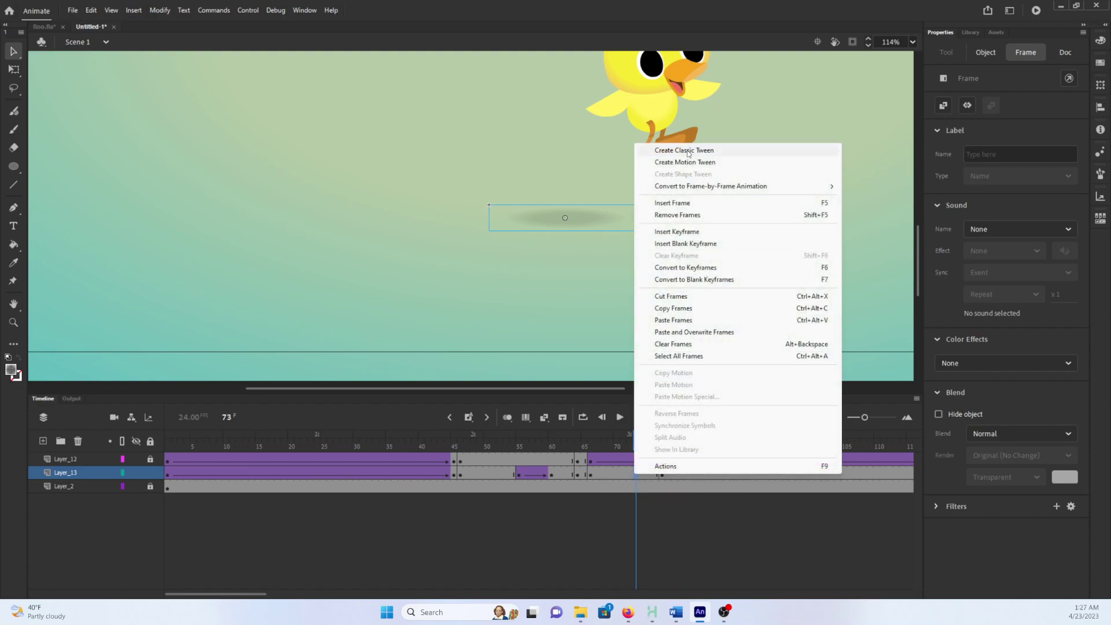
{"action": "left_click", "coordinate": [671, 152]}
- At frame 71, shrink the shadow to 178.45 × 30.6 and fade it to 7% alpha
{"action": "left_click_drag", "start_coordinate": [642, 443], "coordinate": [622, 454]}
{"action": "left_click", "coordinate": [623, 473]}
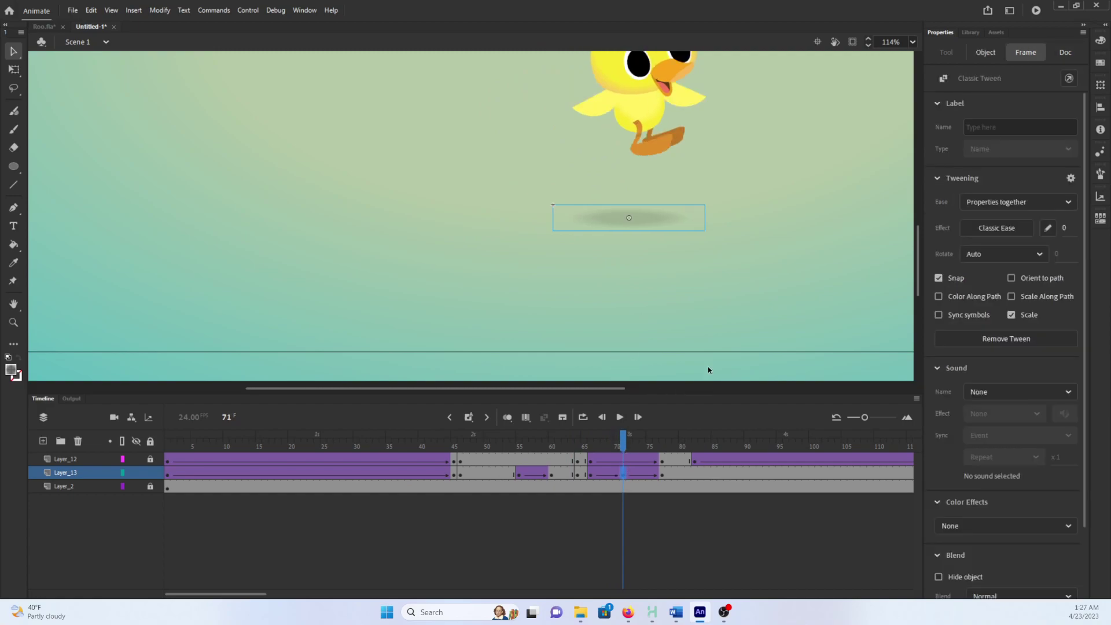
{"action": "key", "text": "q"}
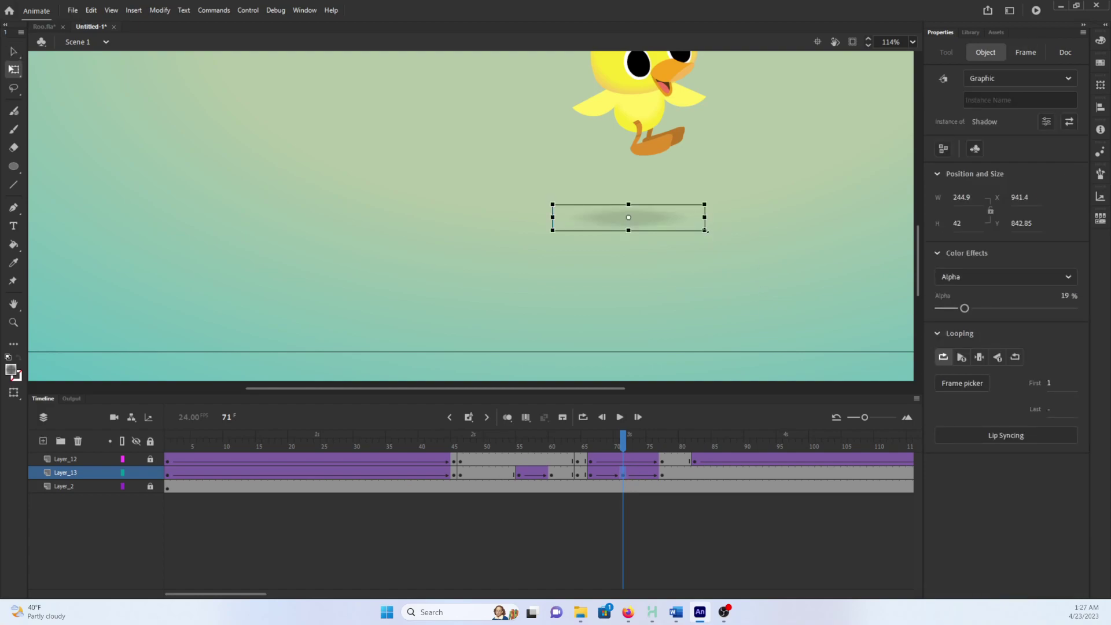
{"action": "left_click_drag", "start_coordinate": [705, 230], "coordinate": [684, 228]}
{"action": "key", "text": "v"}
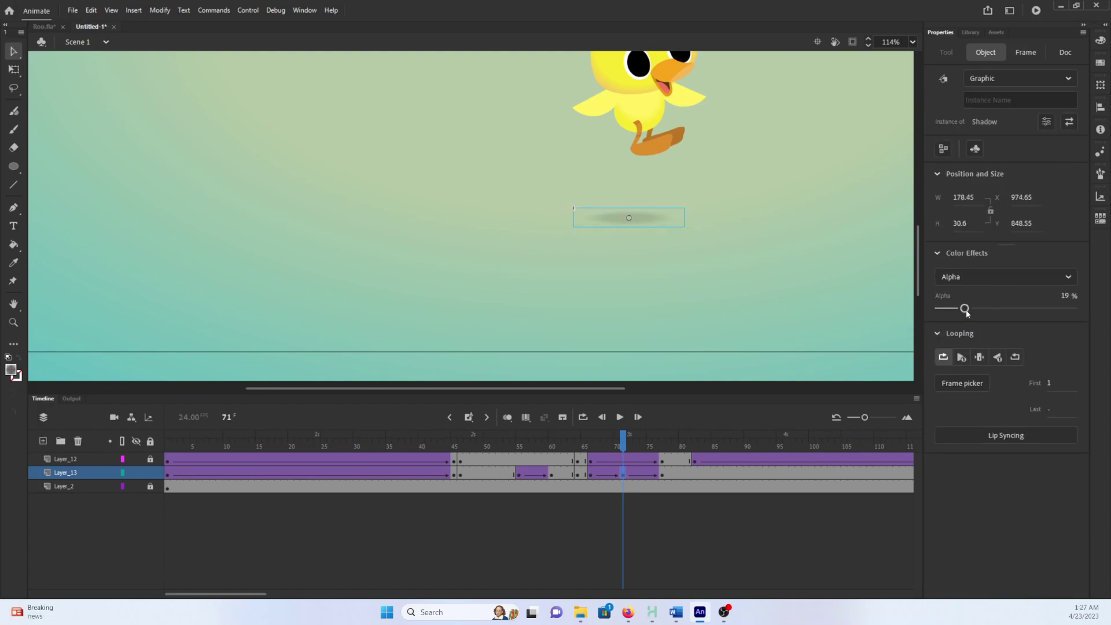
{"action": "left_click_drag", "start_coordinate": [965, 311], "coordinate": [948, 309]}
- Play back the jump to check the shadow, ending on frame 82 of the shadow layer
{"action": "left_click", "coordinate": [619, 417]}
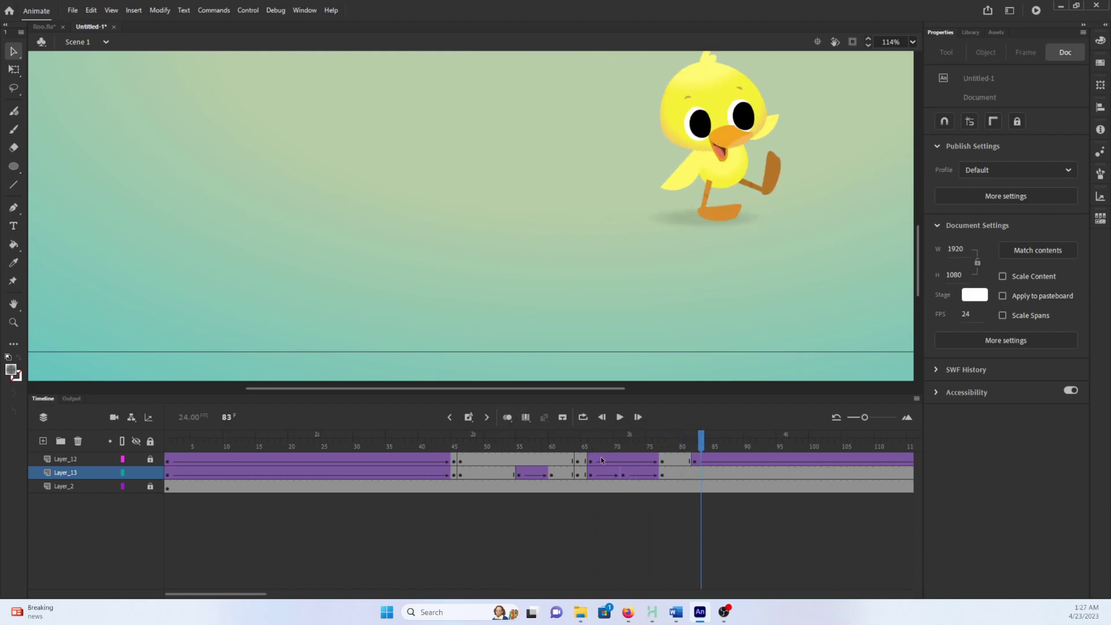
{"action": "left_click", "coordinate": [627, 473]}
{"action": "left_click", "coordinate": [617, 334]}
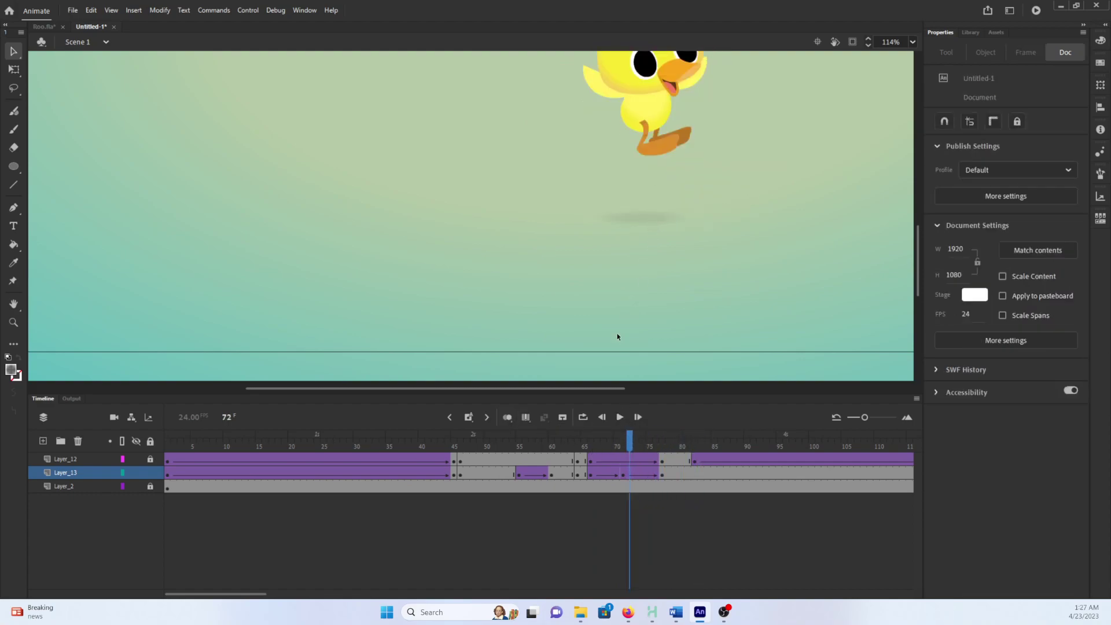
{"action": "left_click", "coordinate": [553, 432]}
{"action": "key", "text": "Return"}
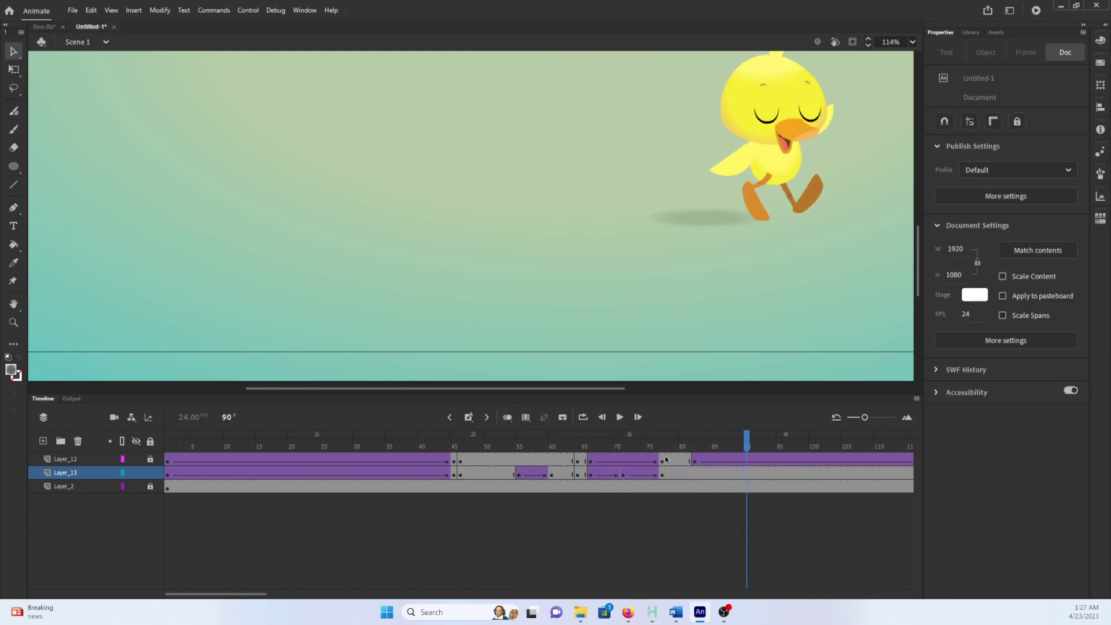
{"action": "left_click", "coordinate": [694, 473]}
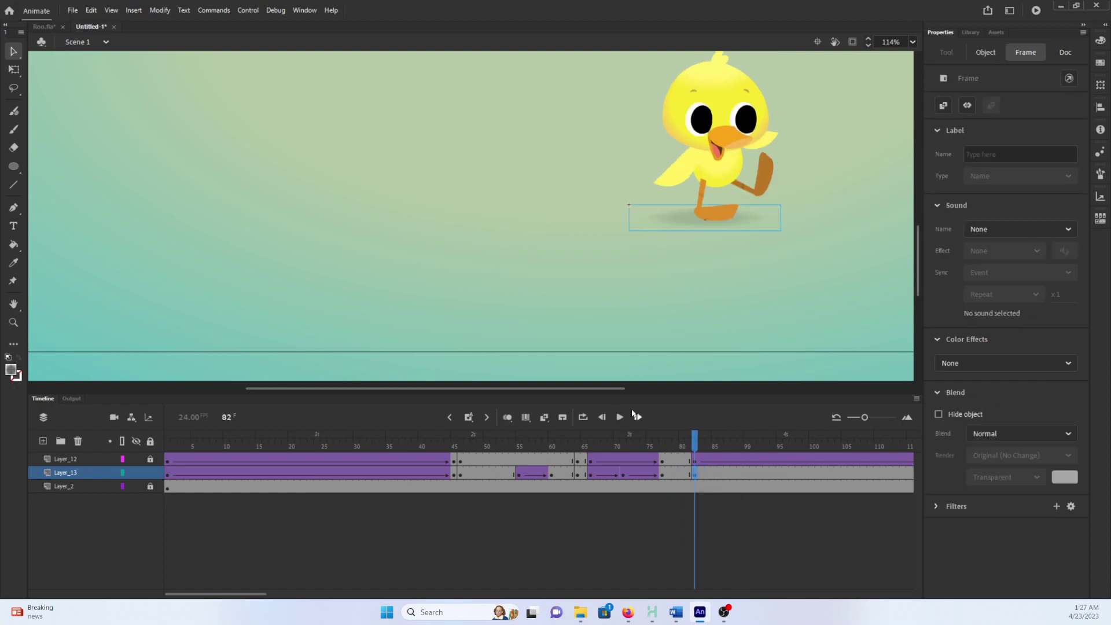
- Fit the stage in view, keyframe Layer_13 at frame 146, and classic-tween the 82–146 span
{"action": "double_click", "coordinate": [13, 303]}
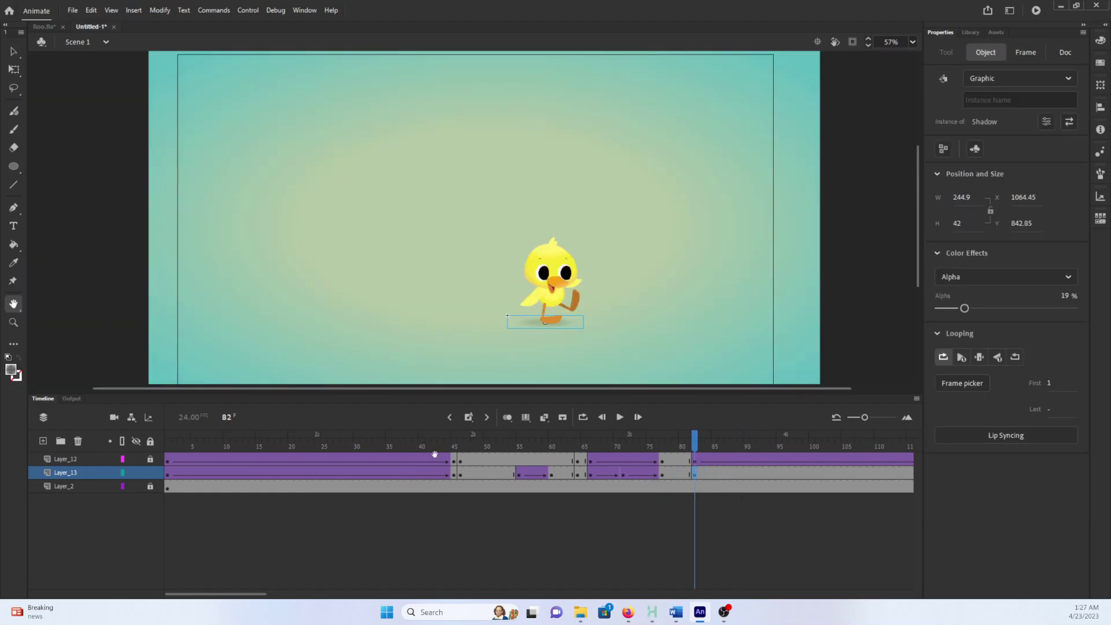
{"action": "left_click_drag", "start_coordinate": [238, 593], "coordinate": [287, 593]}
{"action": "key", "text": "v"}
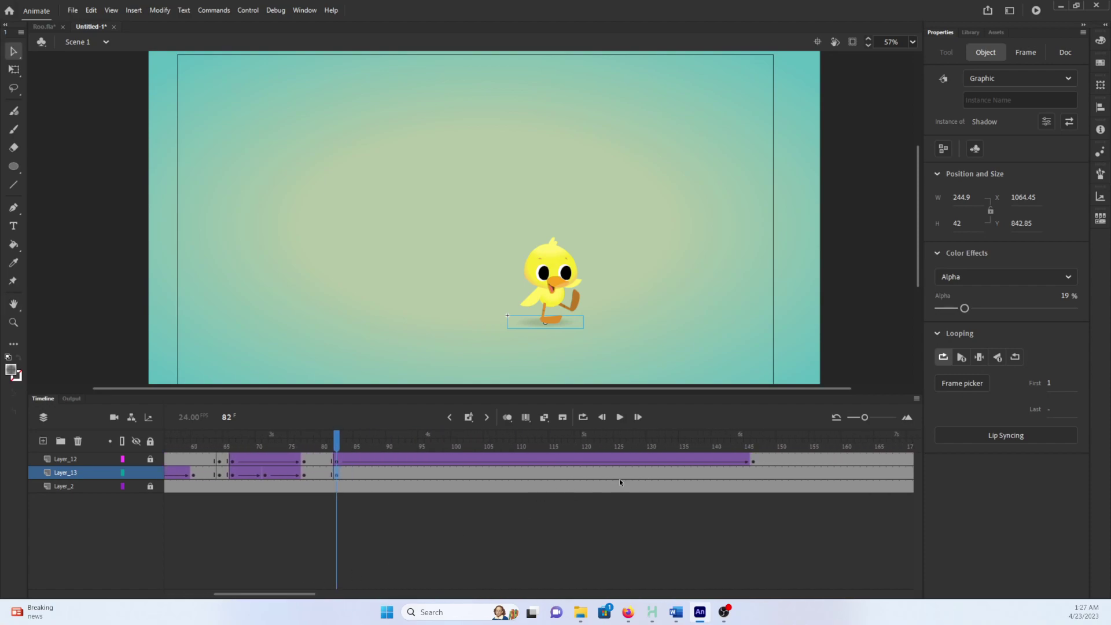
{"action": "left_click", "coordinate": [750, 473], "text": "shift"}
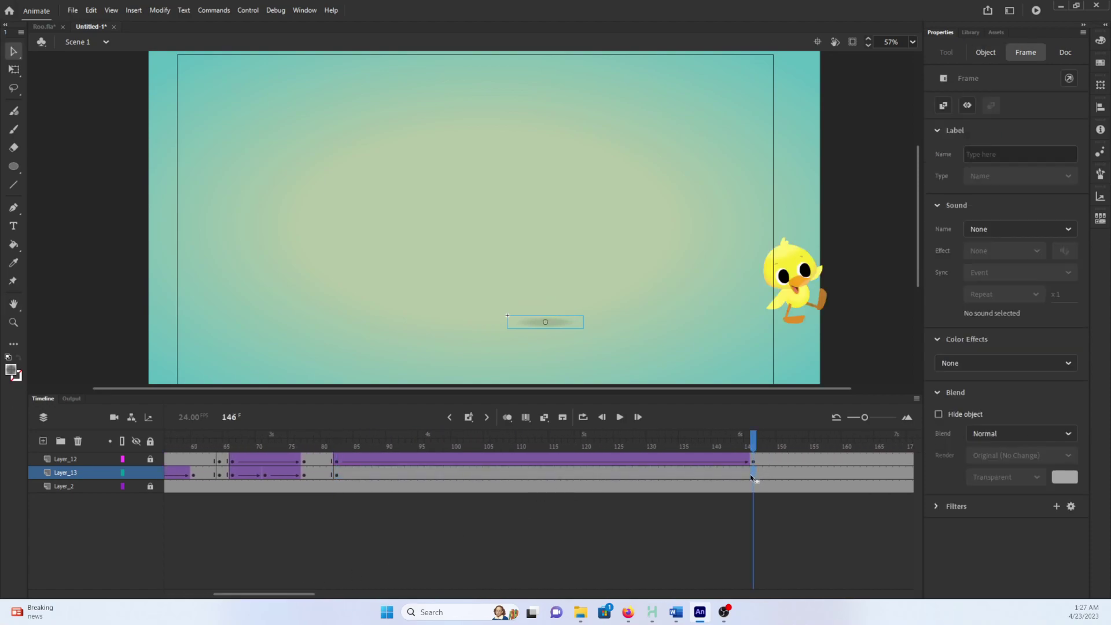
{"action": "key", "text": "F6"}
{"action": "left_click", "coordinate": [709, 471]}
{"action": "right_click", "coordinate": [710, 471]}
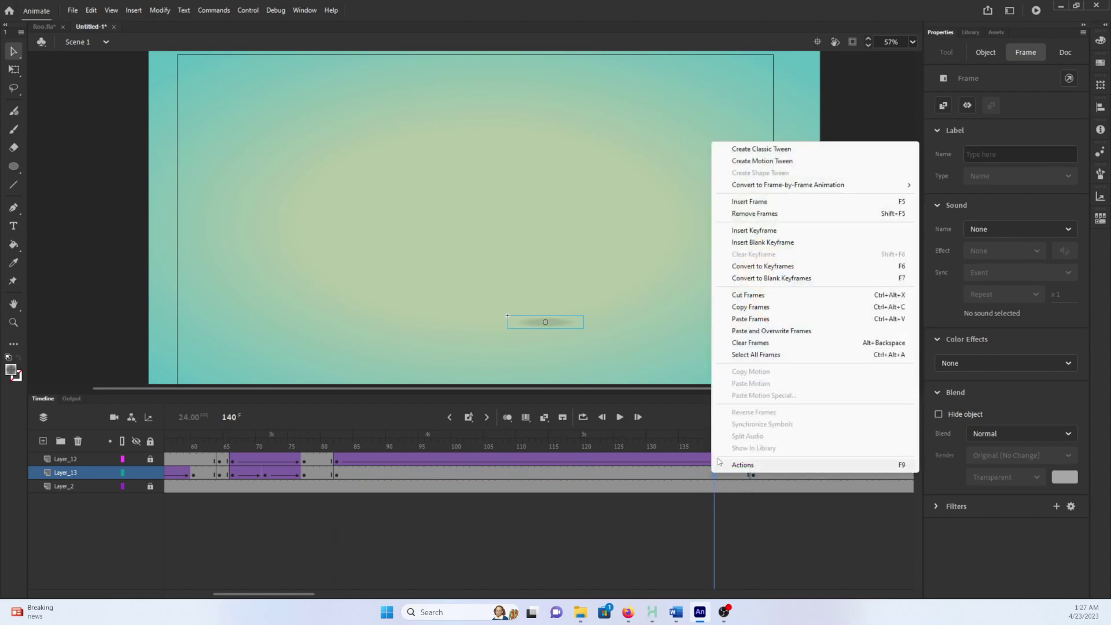
{"action": "left_click", "coordinate": [763, 149]}
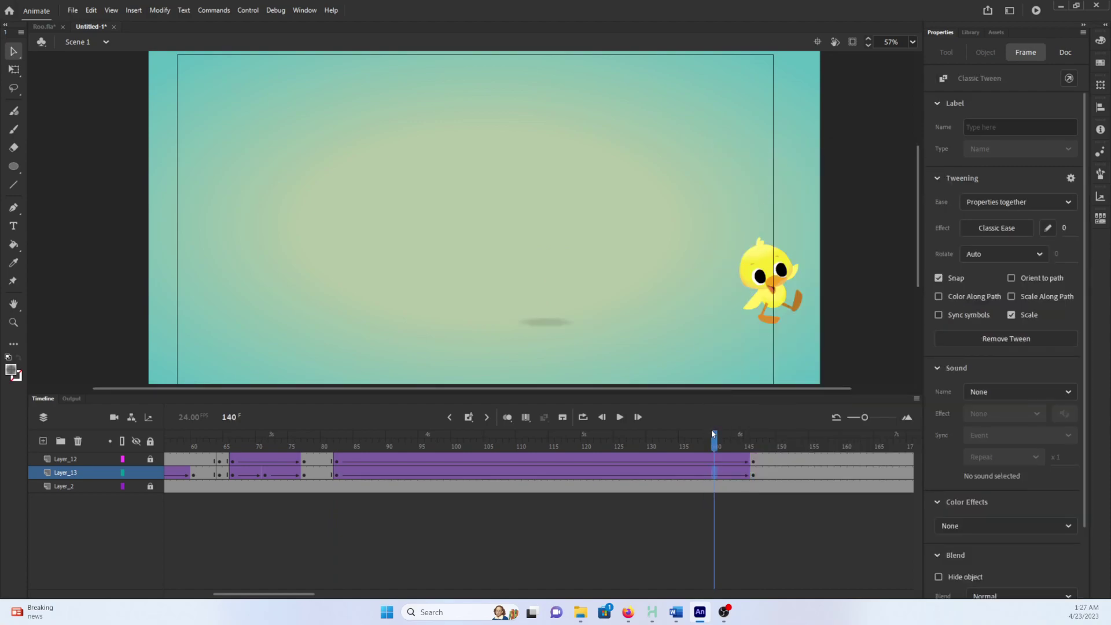
- At frame 146, move the shadow right under the duck, then scrub back to frame 64
{"action": "left_click_drag", "start_coordinate": [714, 440], "coordinate": [753, 439]}
{"action": "left_click", "coordinate": [583, 326]}
{"action": "left_click_drag", "start_coordinate": [585, 328], "coordinate": [809, 324]}
{"action": "left_click_drag", "start_coordinate": [752, 441], "coordinate": [92, 435]}
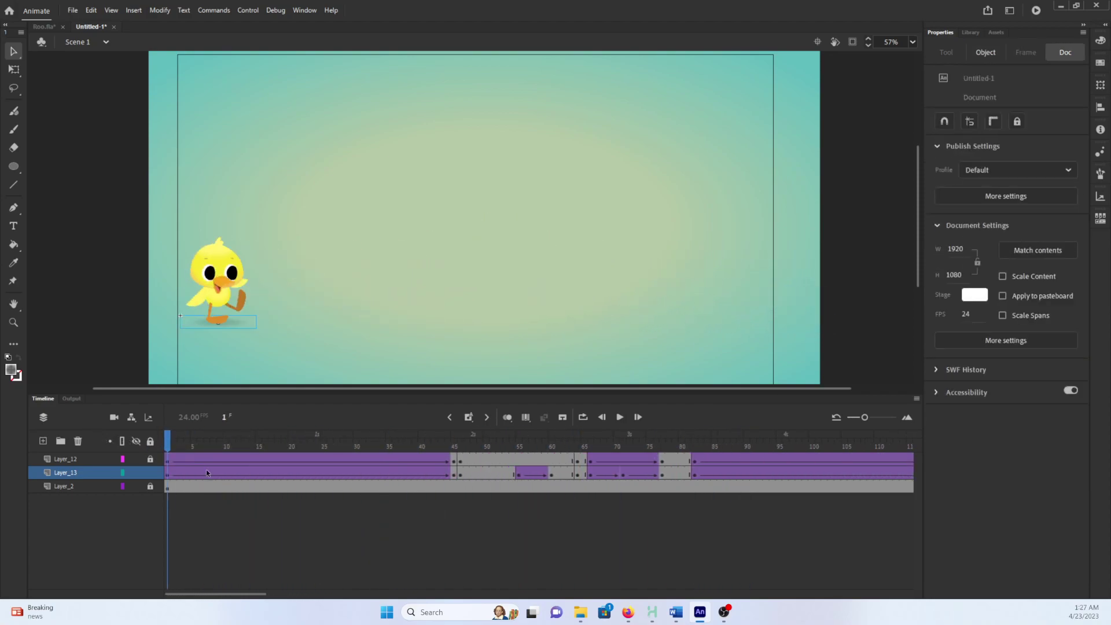
- Lock Layer_13 and copy the duck's tweened frames up to frame 146 on both layers
{"action": "left_click", "coordinate": [150, 472]}
{"action": "left_click", "coordinate": [168, 460]}
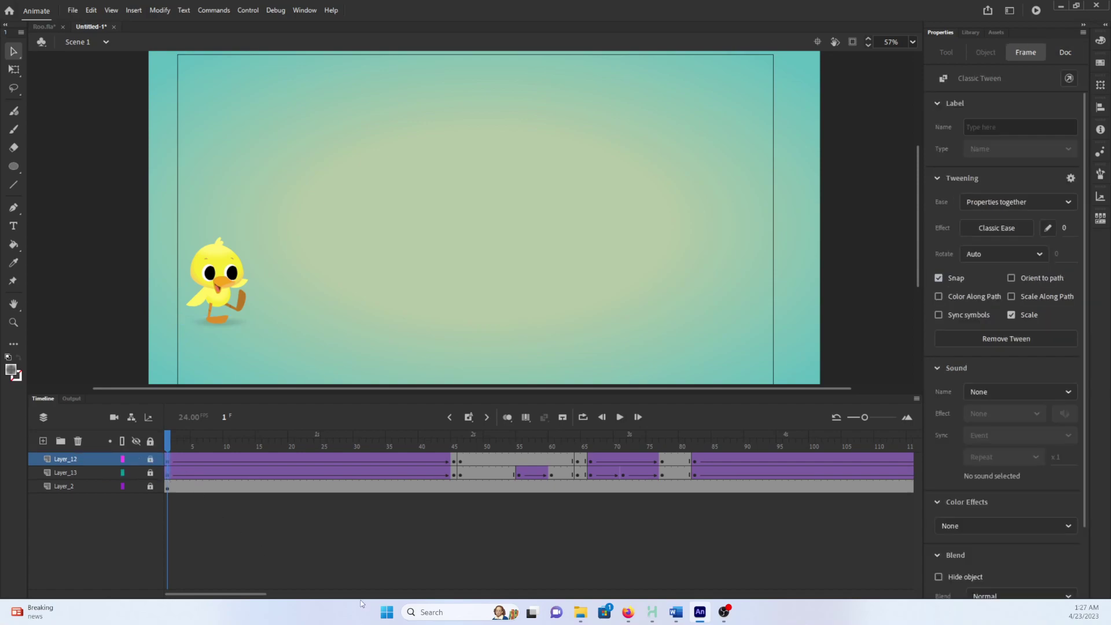
{"action": "left_click_drag", "start_coordinate": [252, 593], "coordinate": [349, 594]}
{"action": "left_click", "coordinate": [402, 461]}
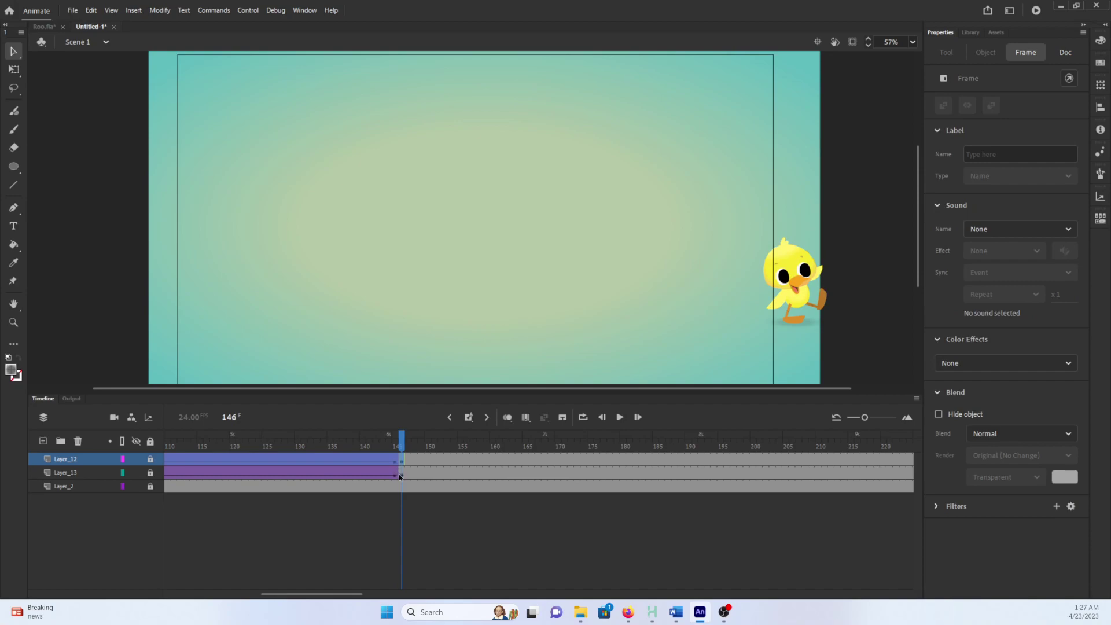
{"action": "left_click", "coordinate": [401, 474]}
{"action": "right_click", "coordinate": [382, 472]}
{"action": "left_click", "coordinate": [429, 305]}
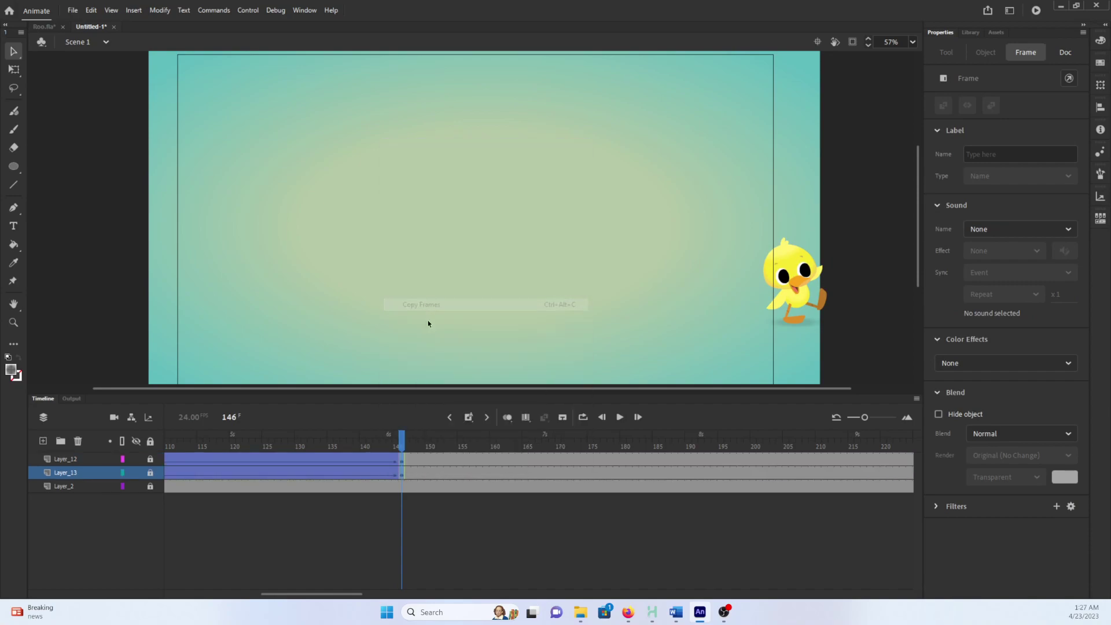
- Create a new symbol named RooWalkingJumpJump
{"action": "left_click", "coordinate": [132, 10]}
{"action": "left_click", "coordinate": [133, 11]}
{"action": "left_click", "coordinate": [133, 11]}
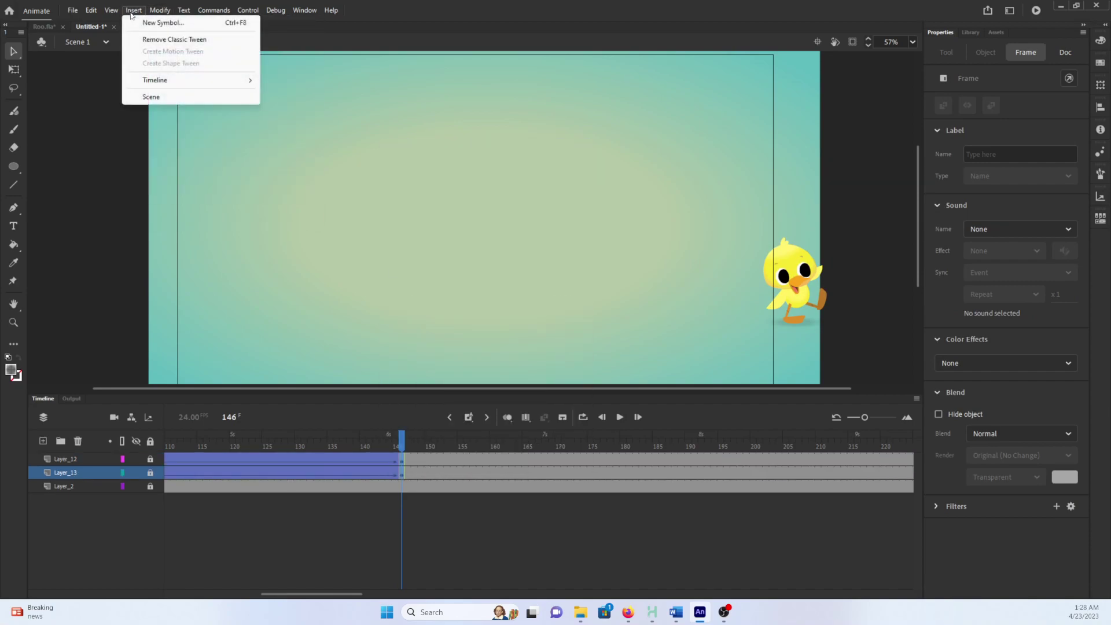
{"action": "left_click", "coordinate": [141, 23]}
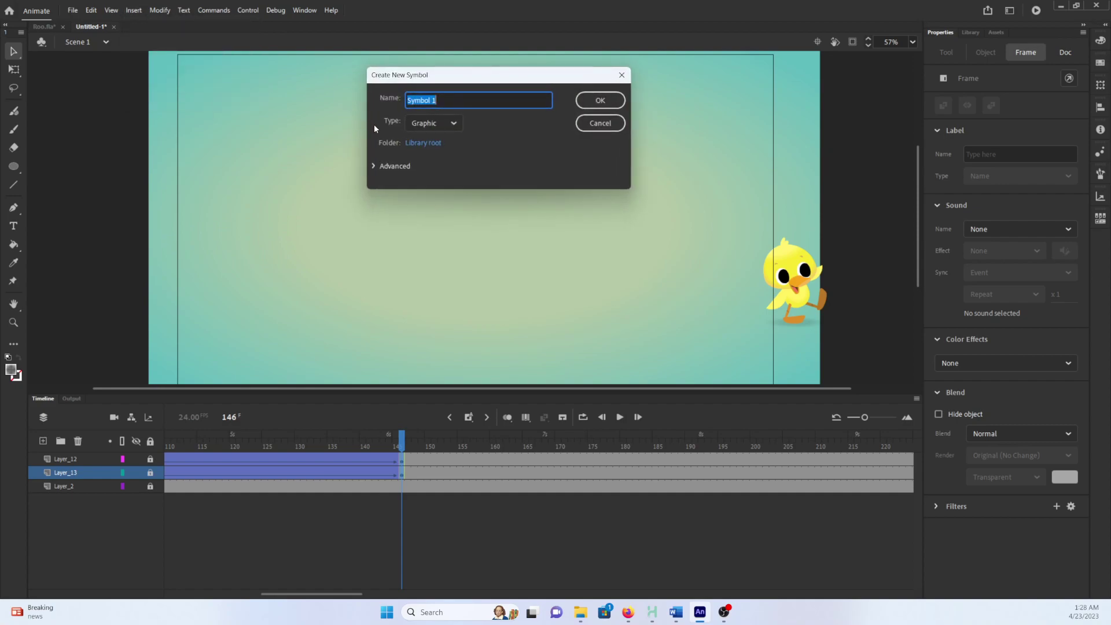
{"action": "type", "text": "RooWalkingJumpJump"}
{"action": "key", "text": "Return"}
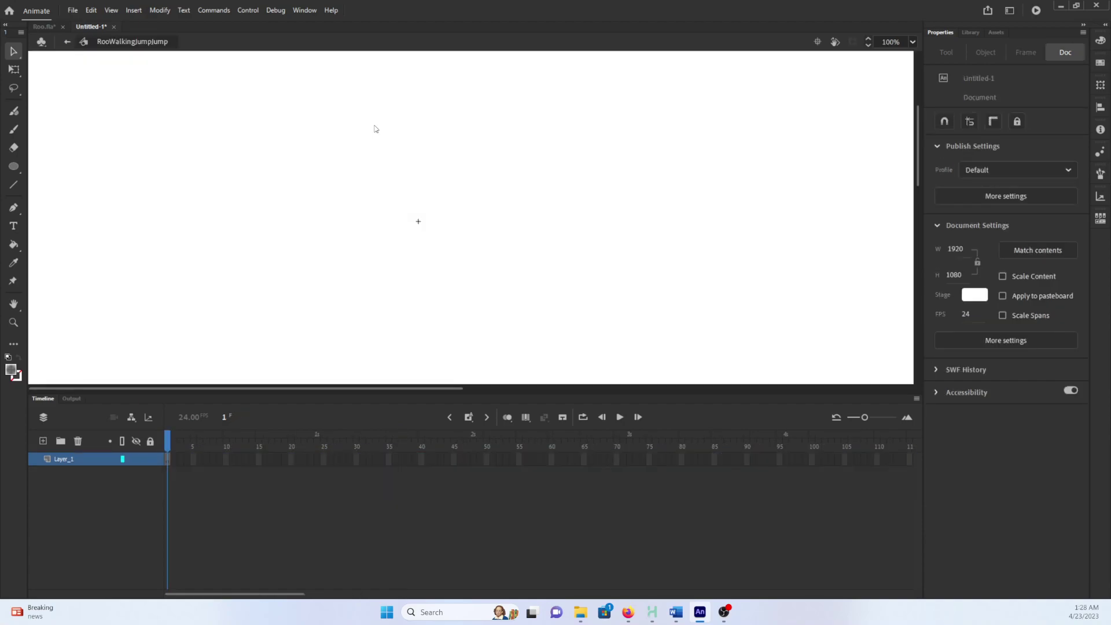
- Paste the copied duck and shadow frames into the symbol's first frame
{"action": "right_click", "coordinate": [168, 465]}
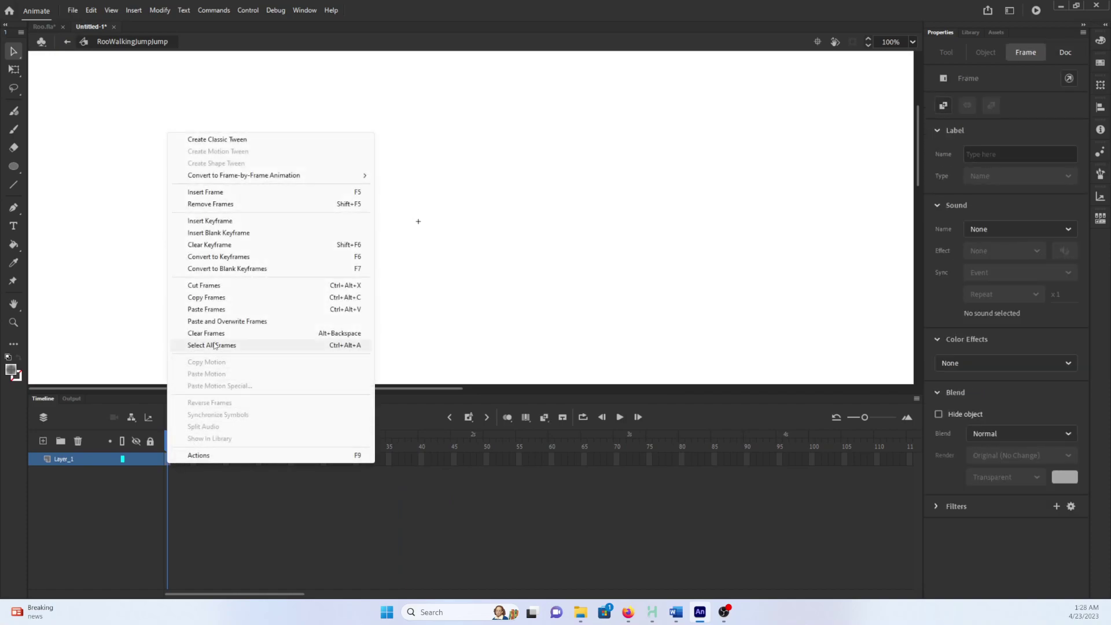
{"action": "left_click", "coordinate": [206, 309]}
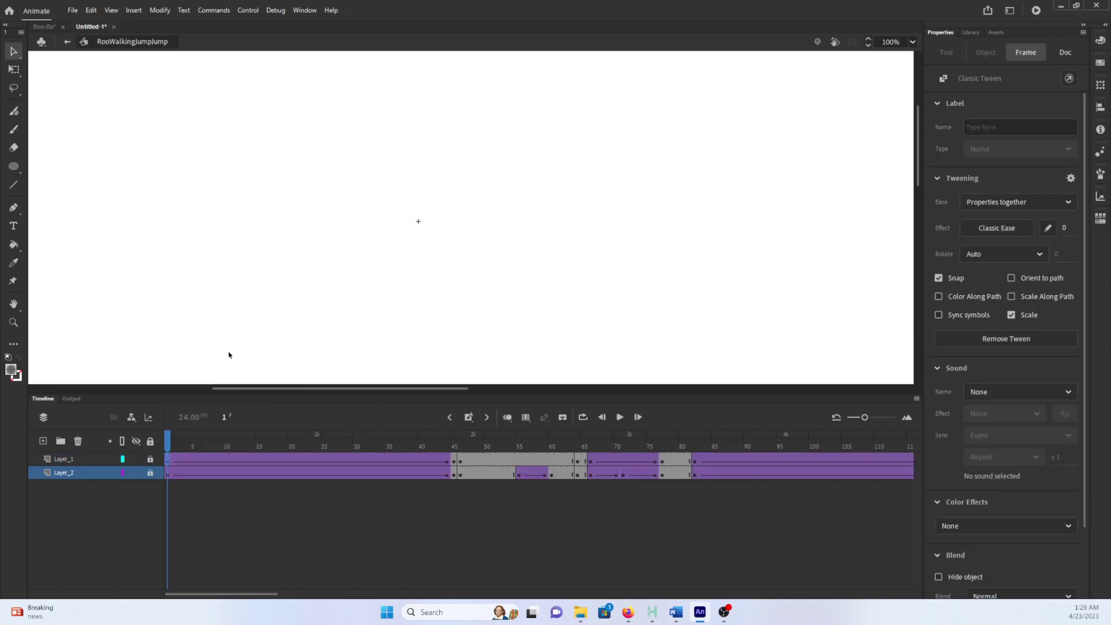
{"action": "key", "text": "h"}
{"action": "left_click_drag", "start_coordinate": [62, 252], "coordinate": [118, 253]}
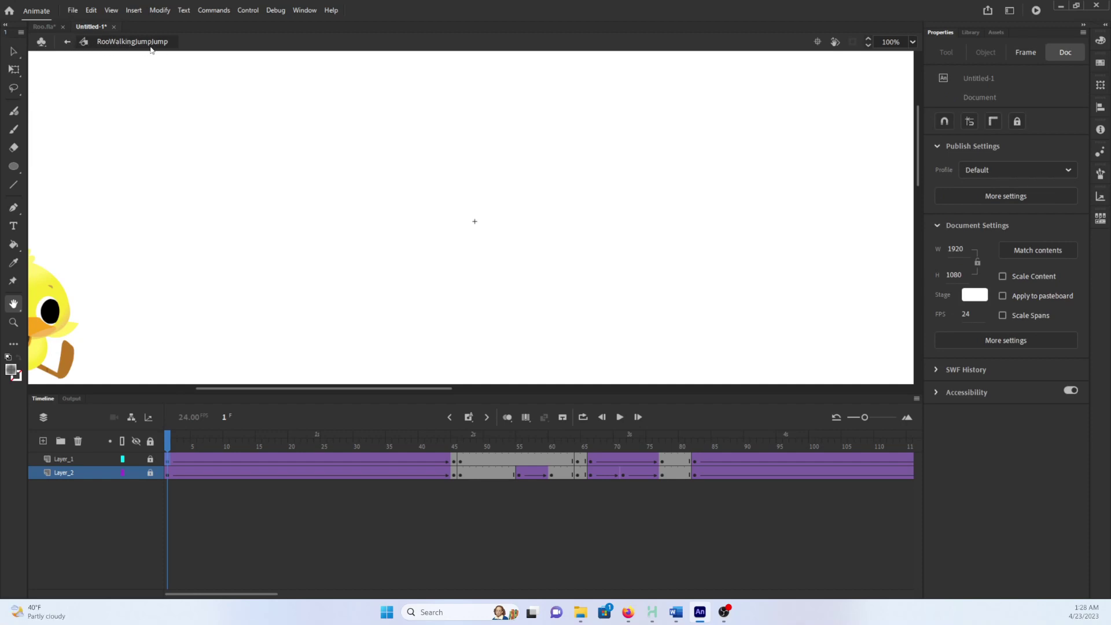
- Back in Scene 1, delete Layer_12 and Layer_13 and add a new layer
{"action": "left_click", "coordinate": [68, 43]}
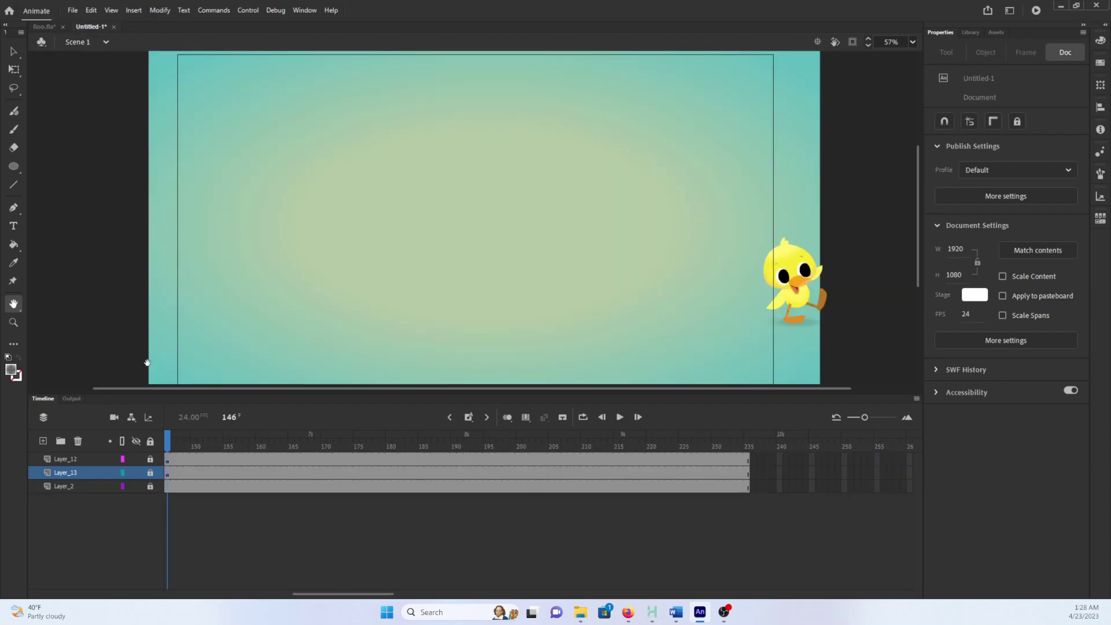
{"action": "left_click", "coordinate": [73, 459], "text": "shift"}
{"action": "left_click", "coordinate": [78, 442]}
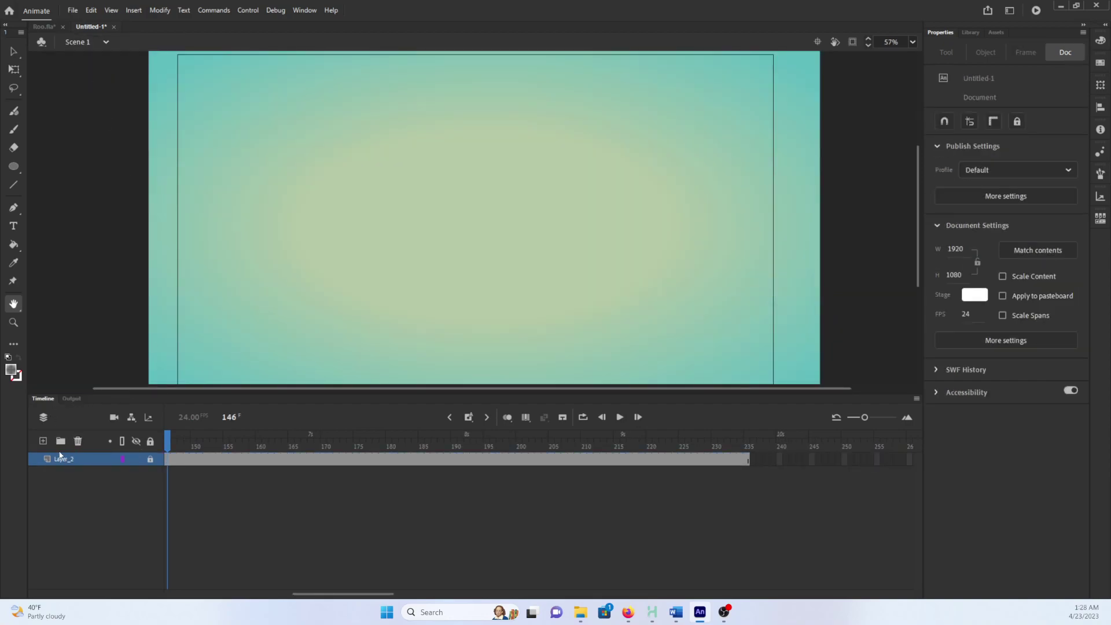
{"action": "left_click", "coordinate": [44, 442]}
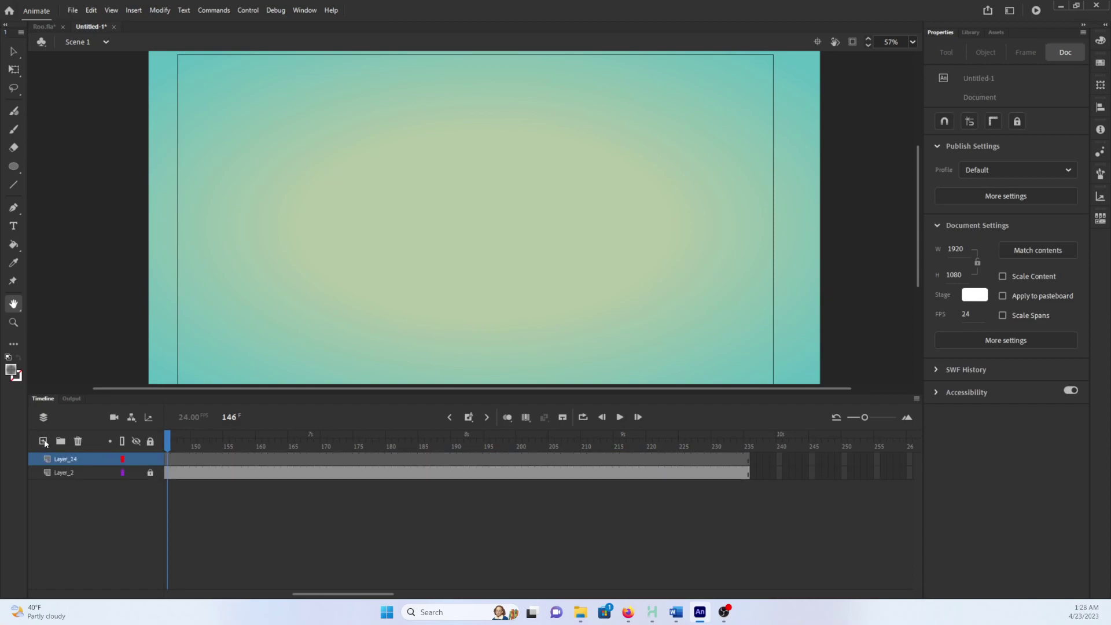
- Place a RooWalkingJumpJump instance from the Library at the stage's left edge on frame 1
{"action": "left_click_drag", "start_coordinate": [349, 597], "coordinate": [221, 596]}
{"action": "key", "text": "v"}
{"action": "left_click", "coordinate": [172, 458]}
{"action": "key", "text": "comma"}
{"action": "left_click", "coordinate": [972, 33]}
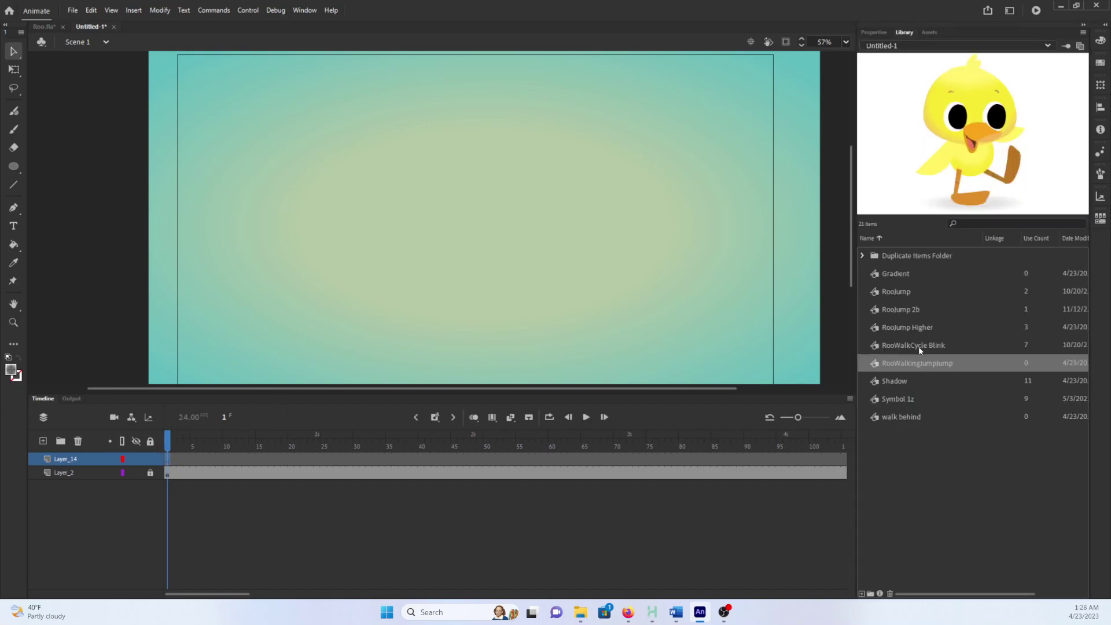
{"action": "left_click_drag", "start_coordinate": [923, 365], "coordinate": [167, 305]}
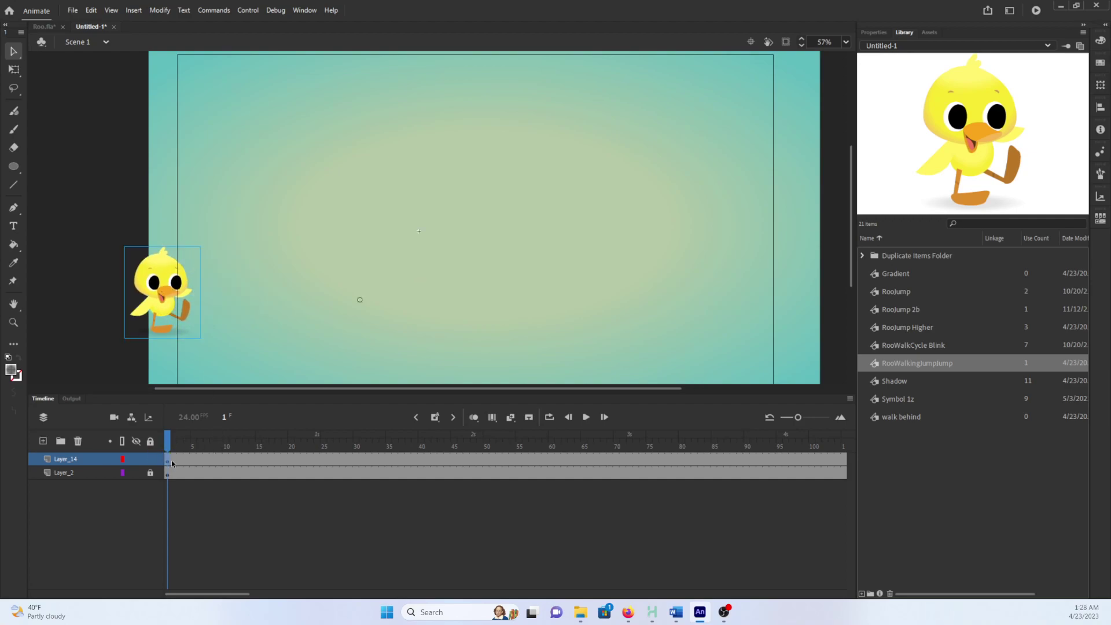
- Add Layer_15 and paste a second RooWalkingJumpJump duck starting at frame 25
{"action": "left_click", "coordinate": [42, 441]}
{"action": "left_click_drag", "start_coordinate": [179, 458], "coordinate": [325, 457]}
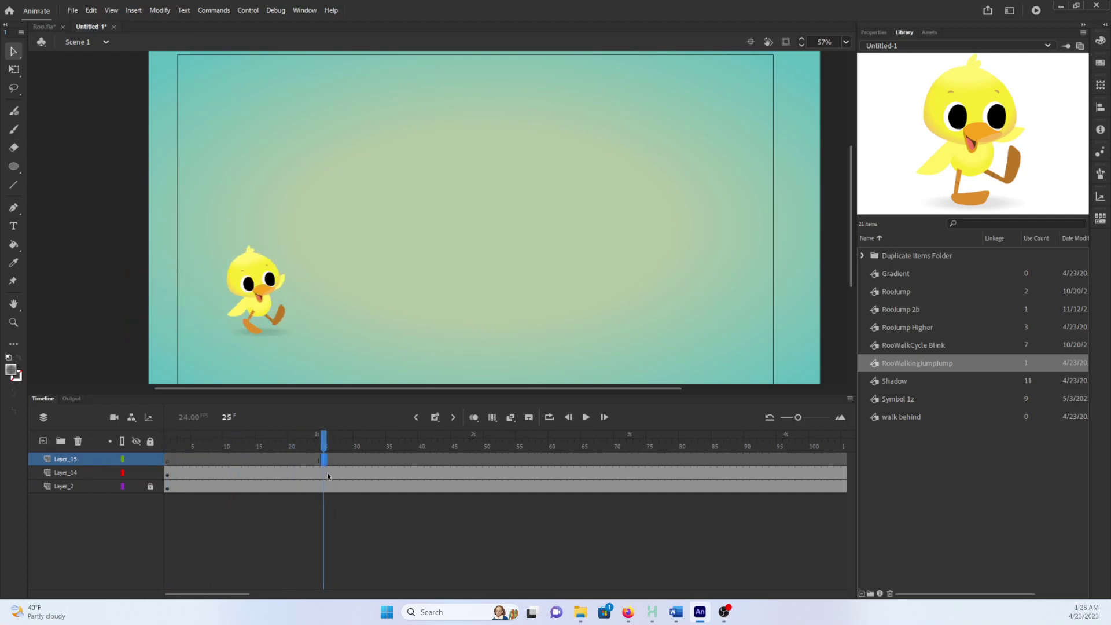
{"action": "key", "text": "ctrl+shift+v"}
{"action": "left_click_drag", "start_coordinate": [327, 446], "coordinate": [468, 448]}
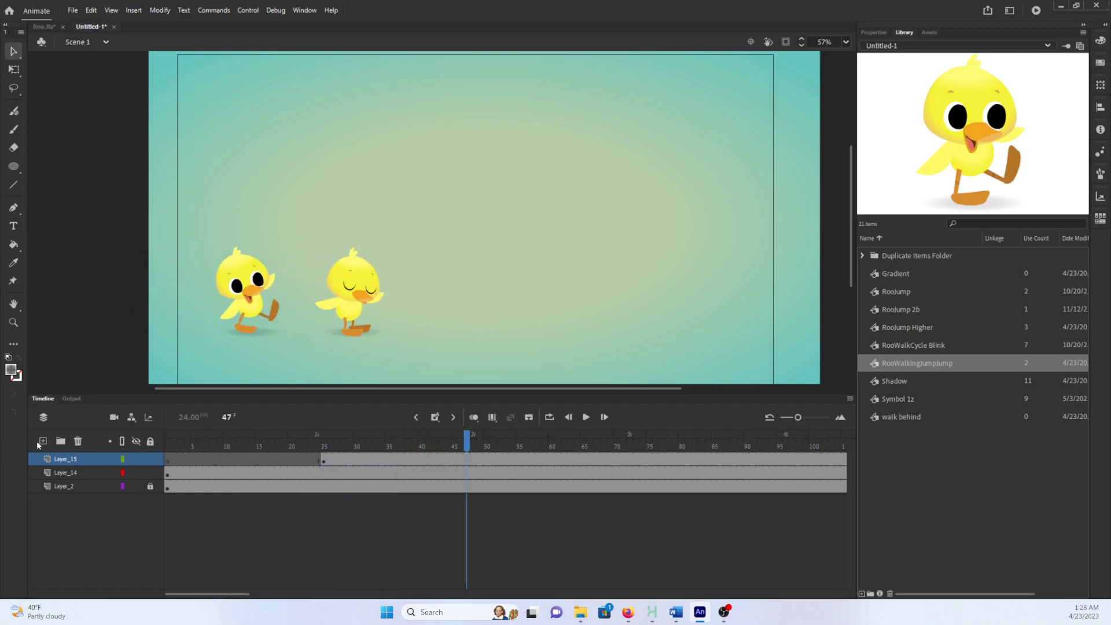
- Add Layer_16 with a third duck pasted at frame 47, then rewind the timeline
{"action": "left_click", "coordinate": [42, 441]}
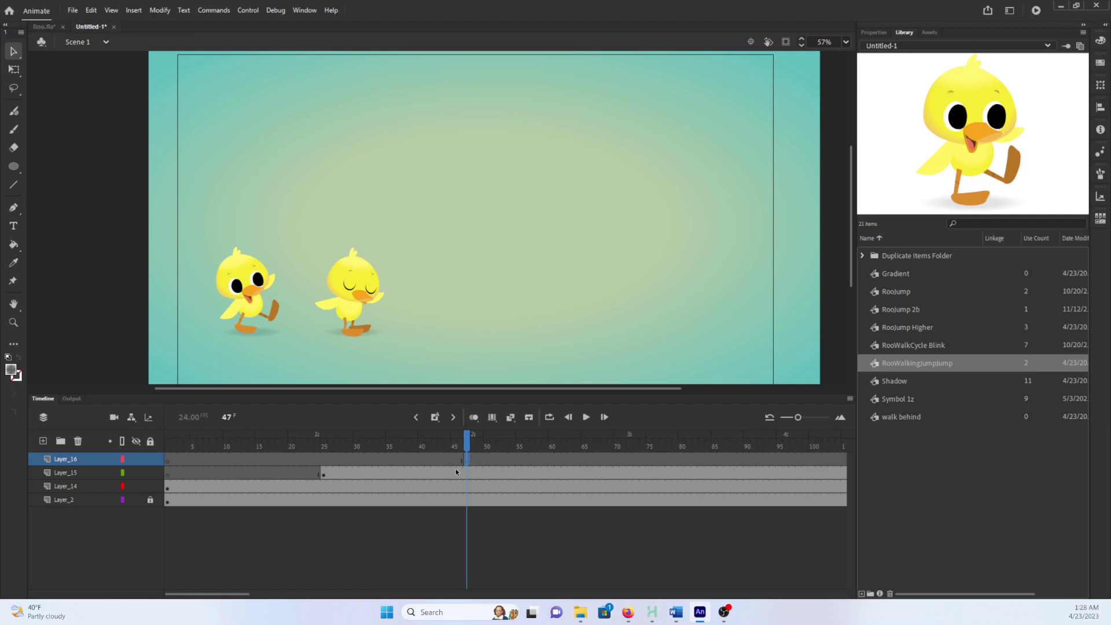
{"action": "key", "text": "ctrl+shift+v"}
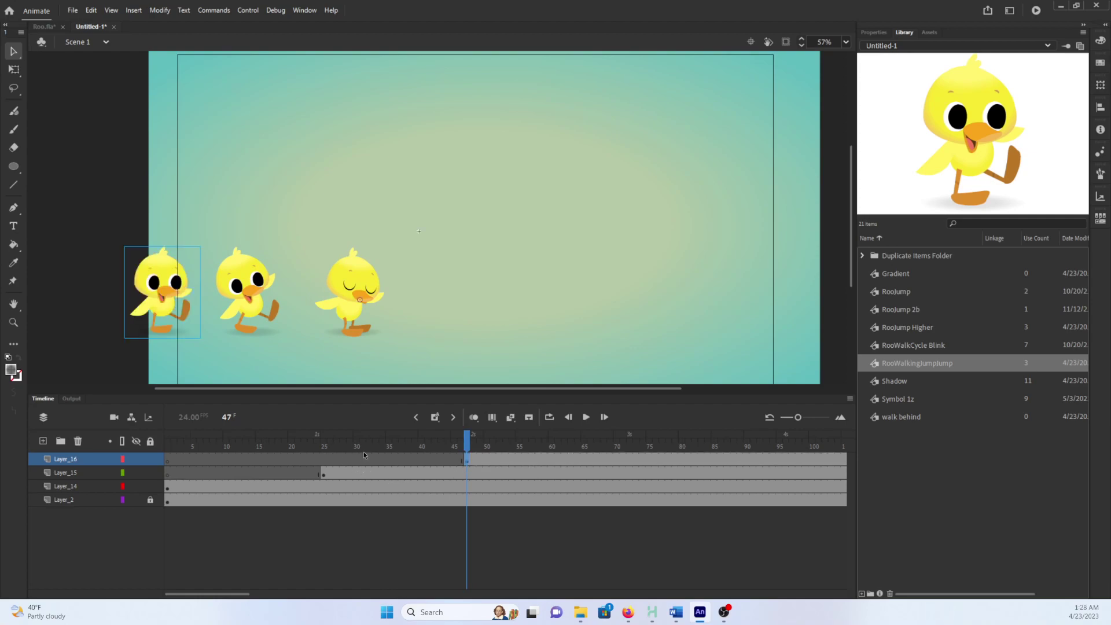
{"action": "left_click_drag", "start_coordinate": [366, 451], "coordinate": [213, 408]}
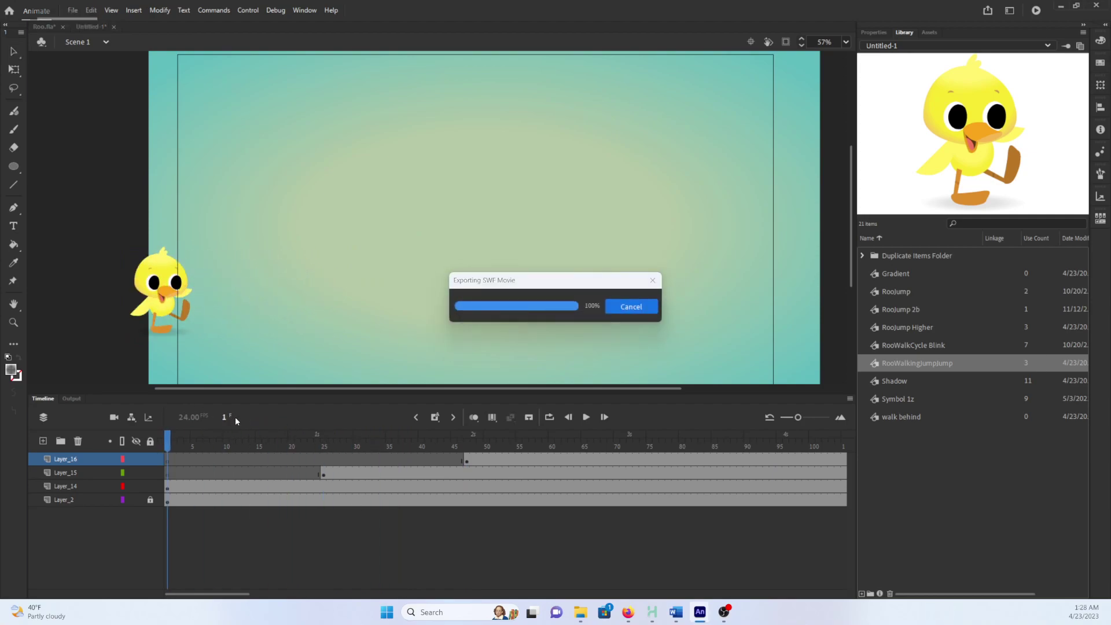
- Test-play the movie to watch the three staggered ducks walk across the teal stage
{"action": "key", "text": "ctrl+Return"}
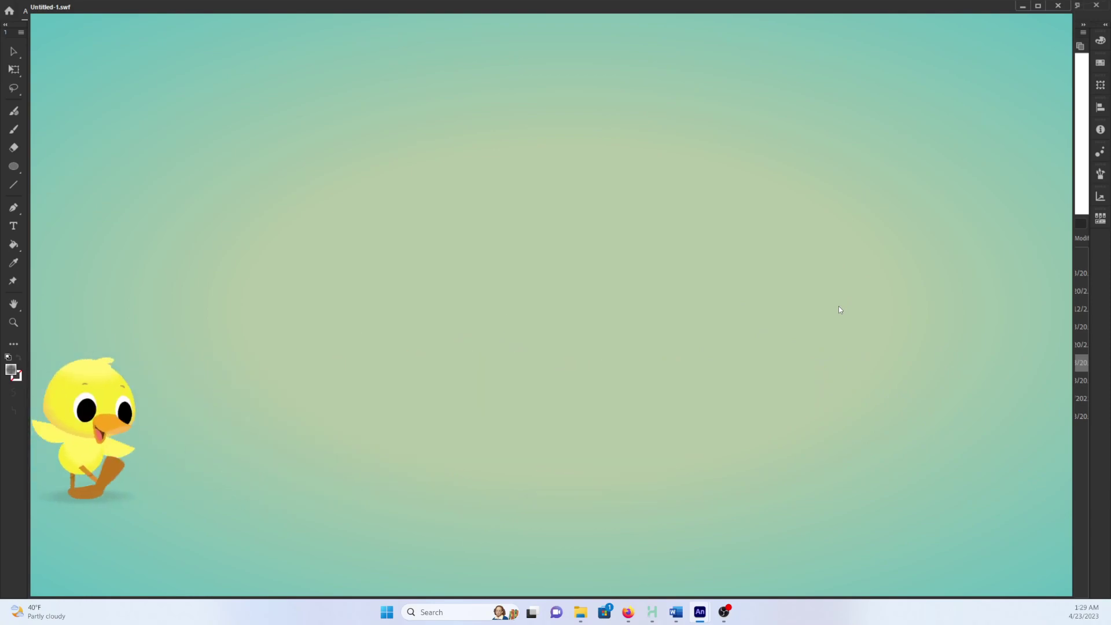
{"action": "left_click", "coordinate": [1057, 7]}
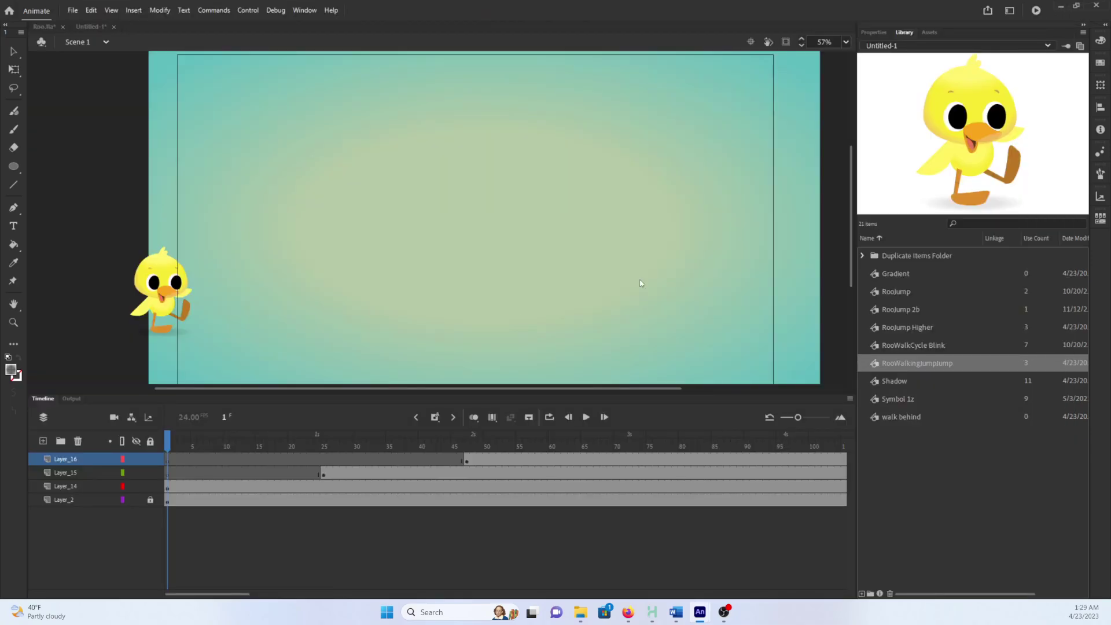
{"action": "left_click", "coordinate": [187, 316]}
{"action": "double_click", "coordinate": [187, 316]}
{"action": "left_click_drag", "start_coordinate": [432, 446], "coordinate": [454, 449]}
{"action": "key", "text": "ctrl+e"}
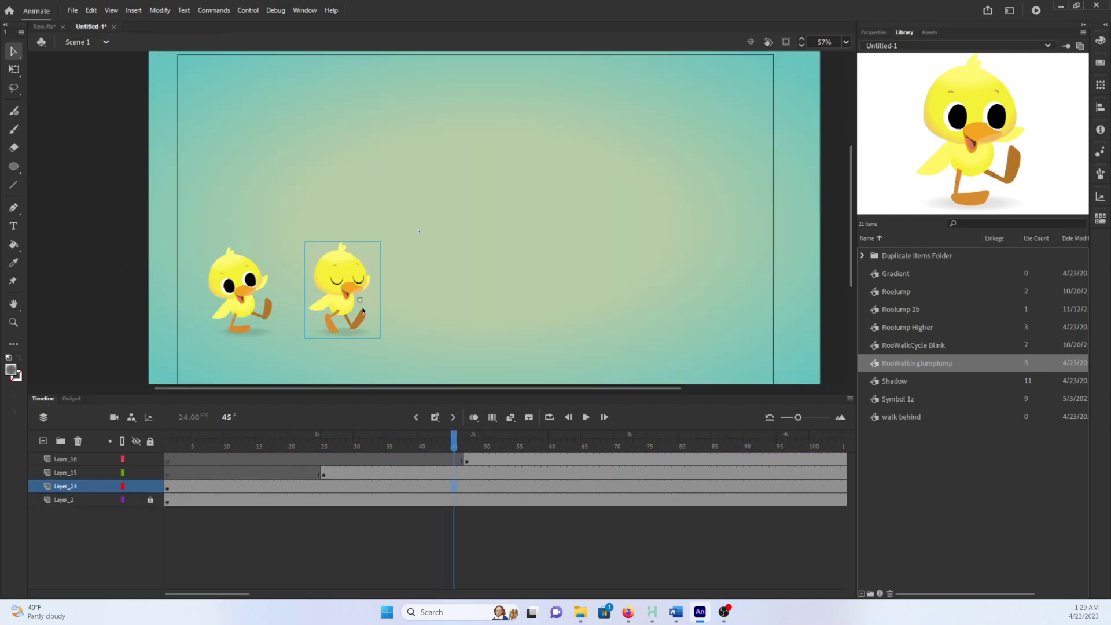
{"action": "double_click", "coordinate": [347, 318]}
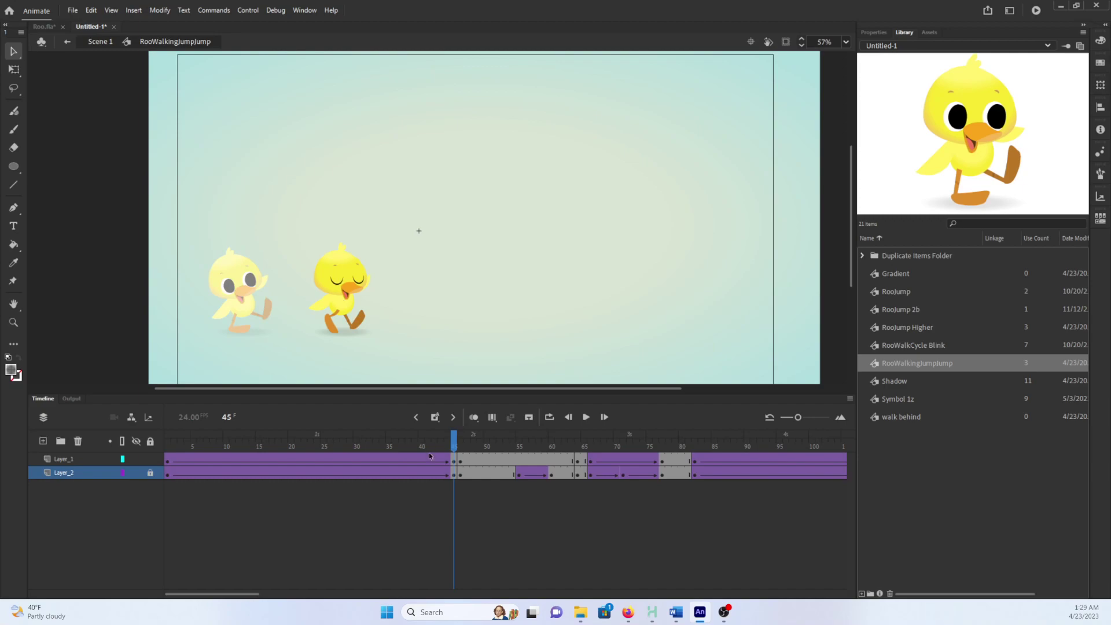
{"action": "double_click", "coordinate": [343, 308]}
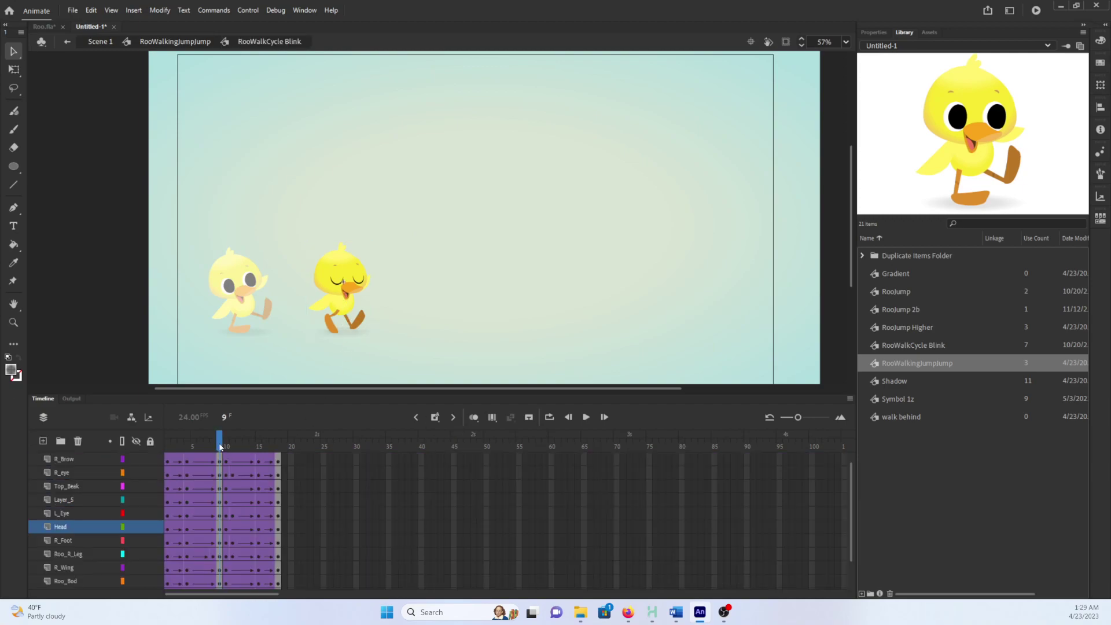
{"action": "left_click_drag", "start_coordinate": [220, 447], "coordinate": [277, 446]}
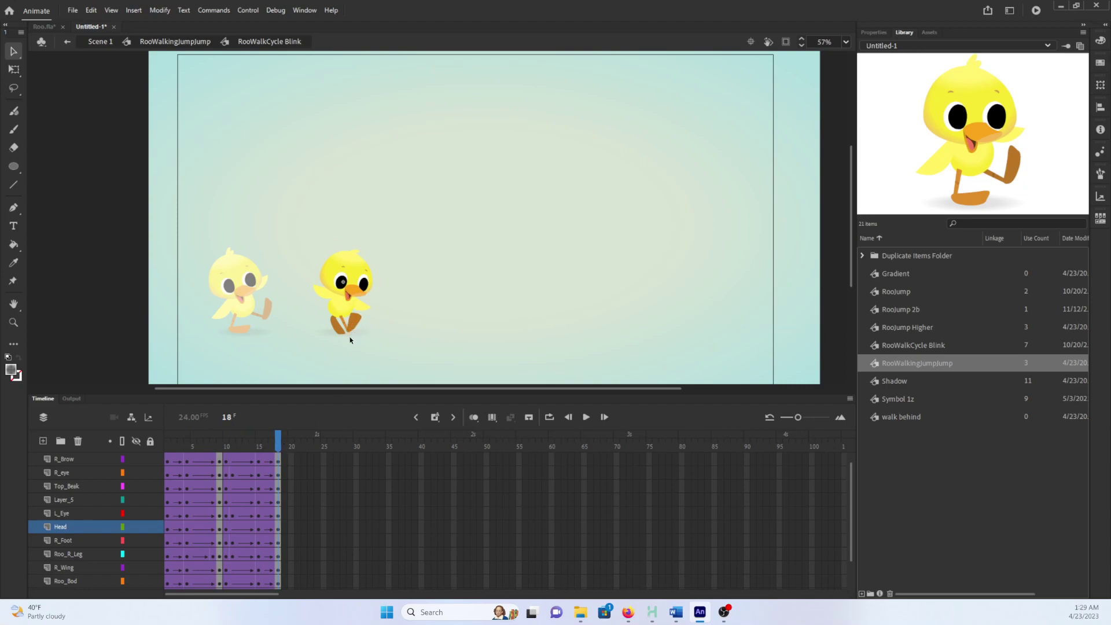
{"action": "left_click", "coordinate": [278, 461]}
{"action": "scroll", "coordinate": [281, 474], "scroll_direction": "up", "scroll_amount": 1}
{"action": "left_click", "coordinate": [279, 463]}
{"action": "scroll", "coordinate": [278, 470], "scroll_direction": "down", "scroll_amount": 2}
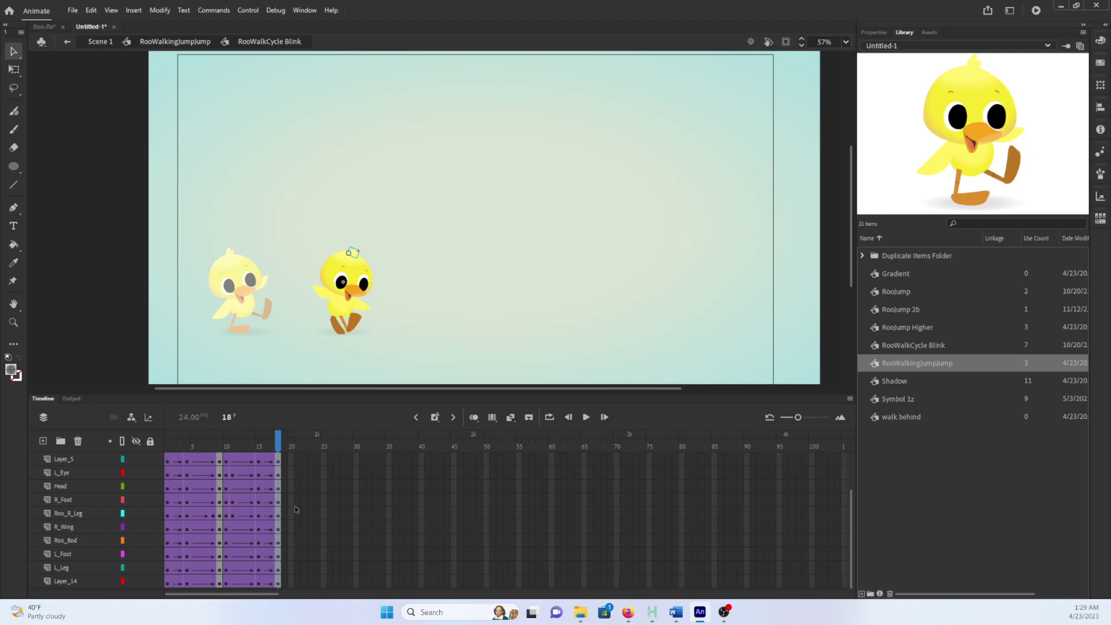
{"action": "double_click", "coordinate": [452, 320]}
{"action": "left_click", "coordinate": [460, 461]}
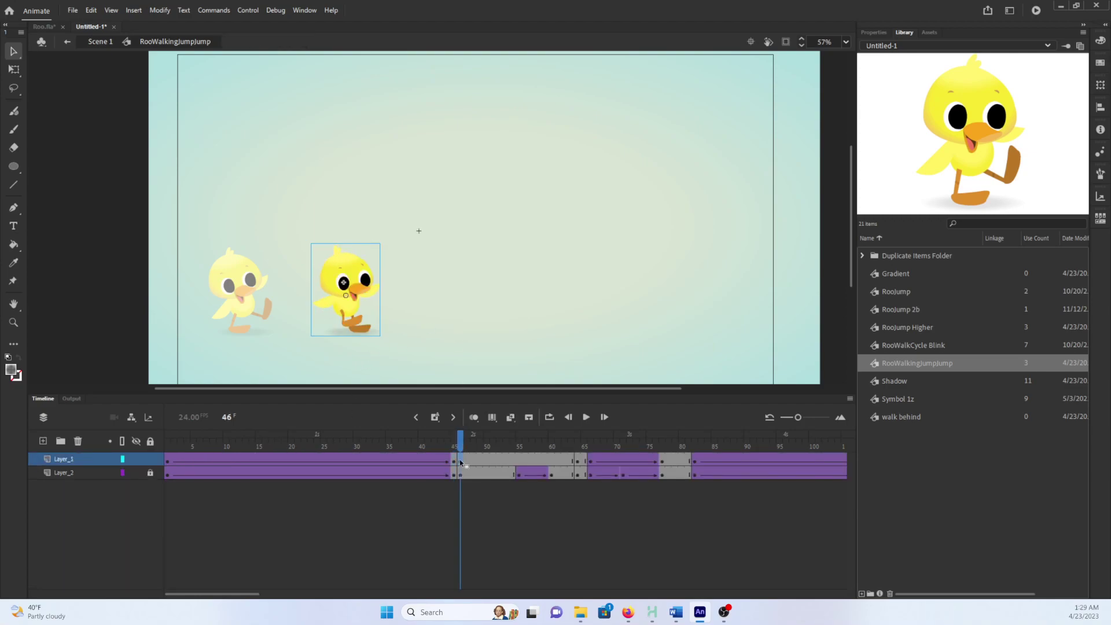
{"action": "left_click_drag", "start_coordinate": [460, 448], "coordinate": [23, 431]}
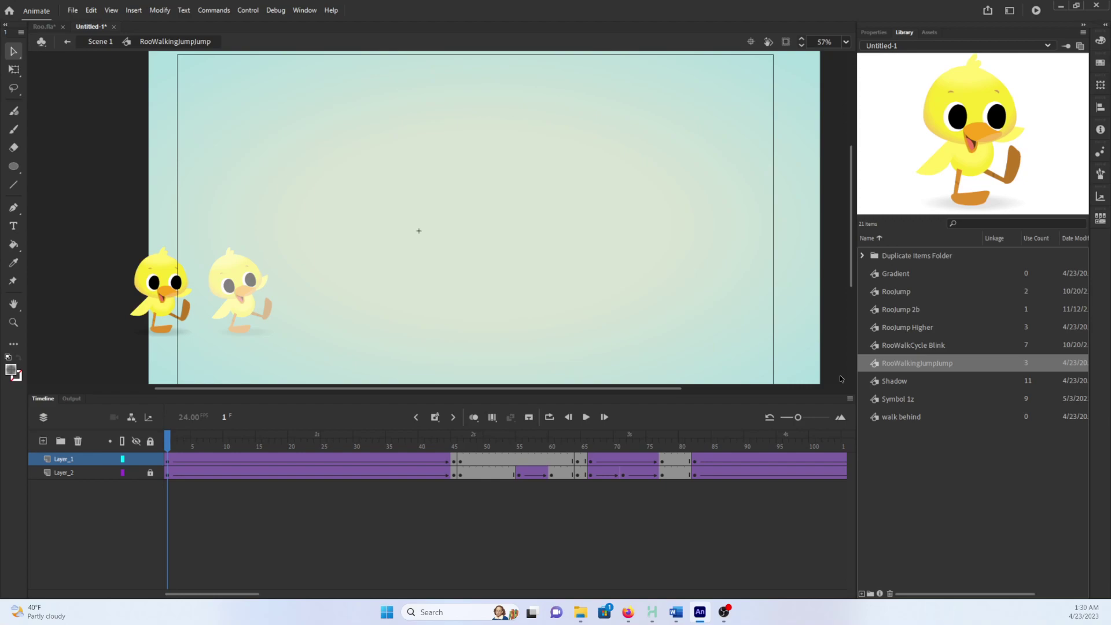
{"action": "double_click", "coordinate": [86, 147]}
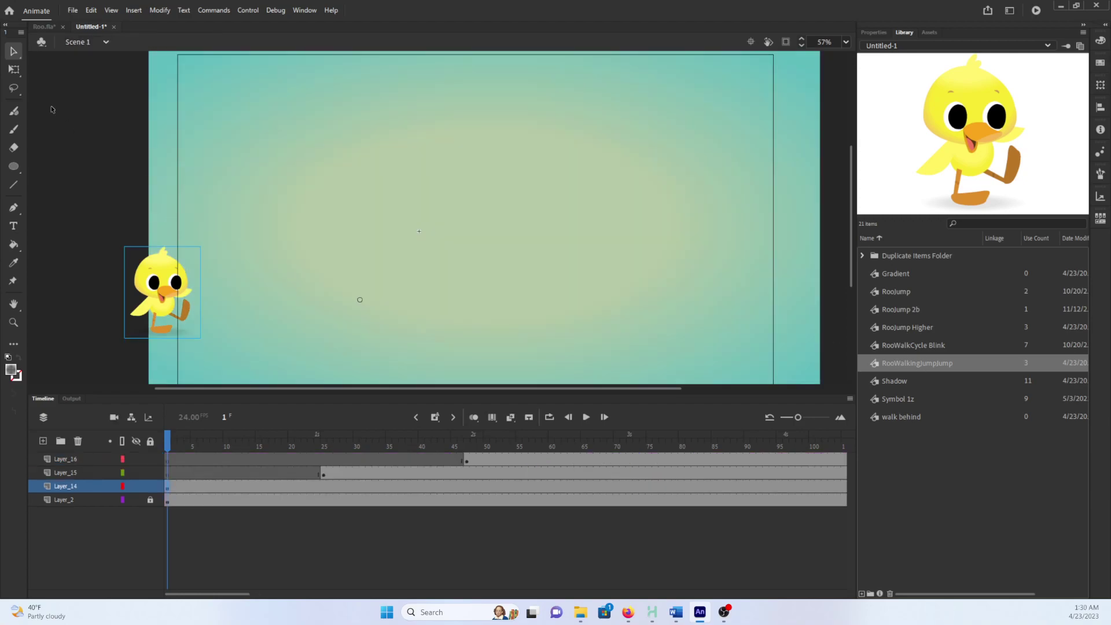